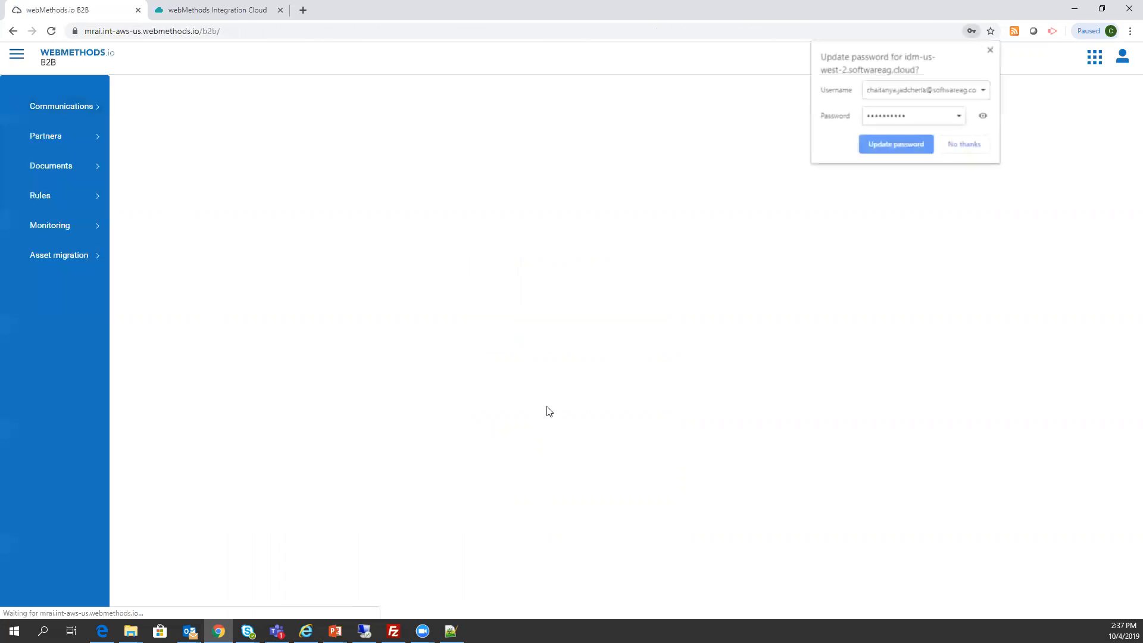
Dismiss the password update prompt and review the MyEnterprise profile summary among the partner profiles
{"action": "left_click", "coordinate": [991, 50]}
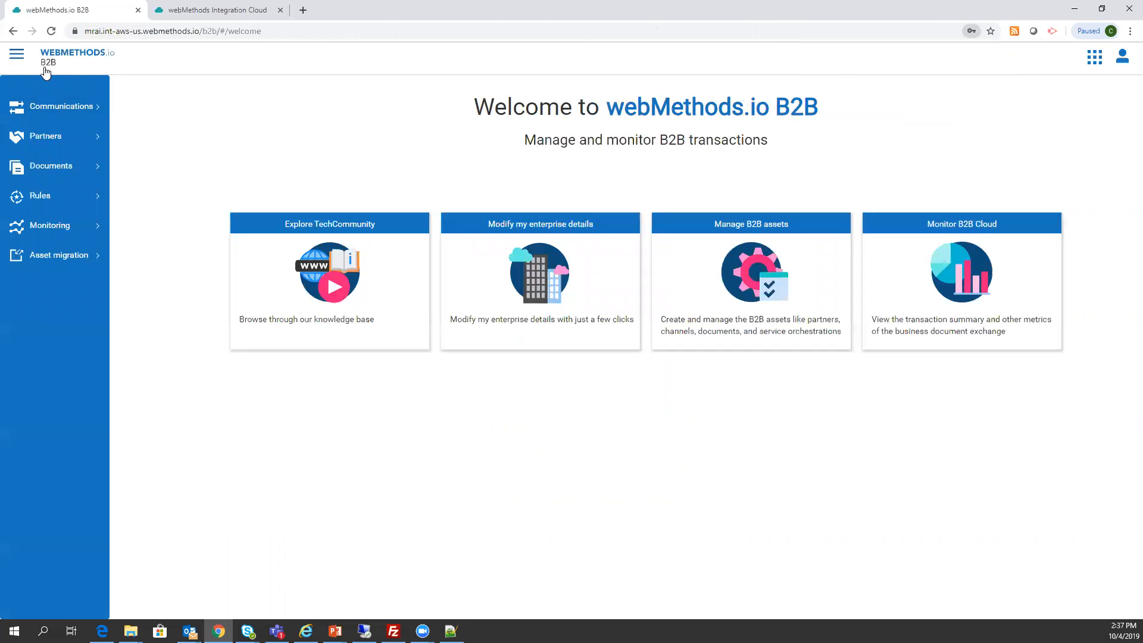
{"action": "left_click", "coordinate": [48, 136]}
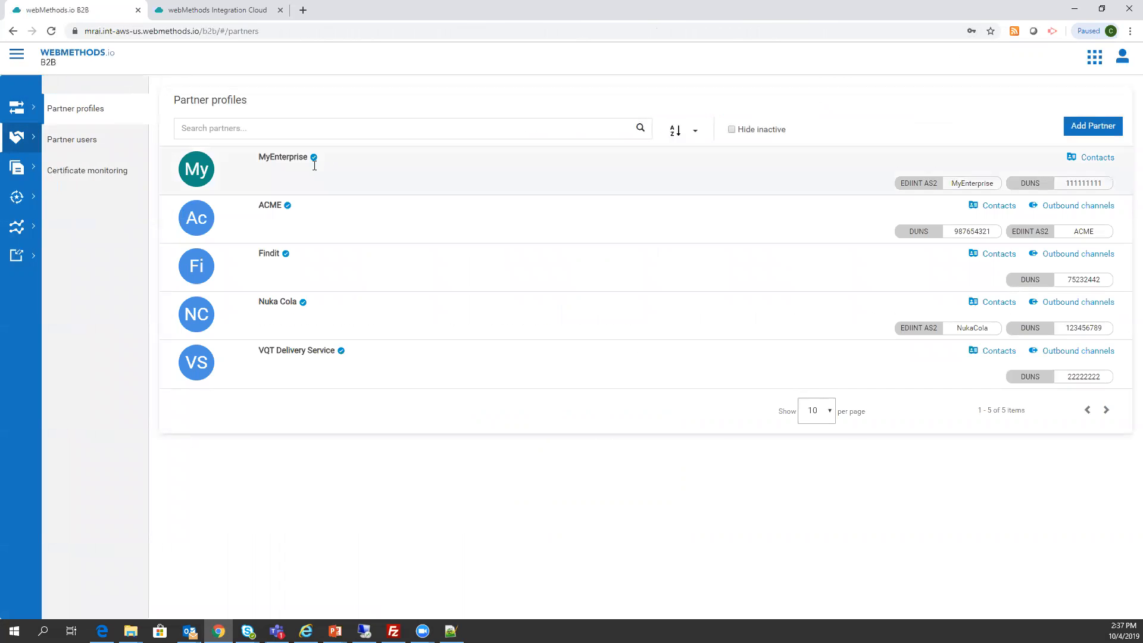
{"action": "left_click", "coordinate": [292, 166]}
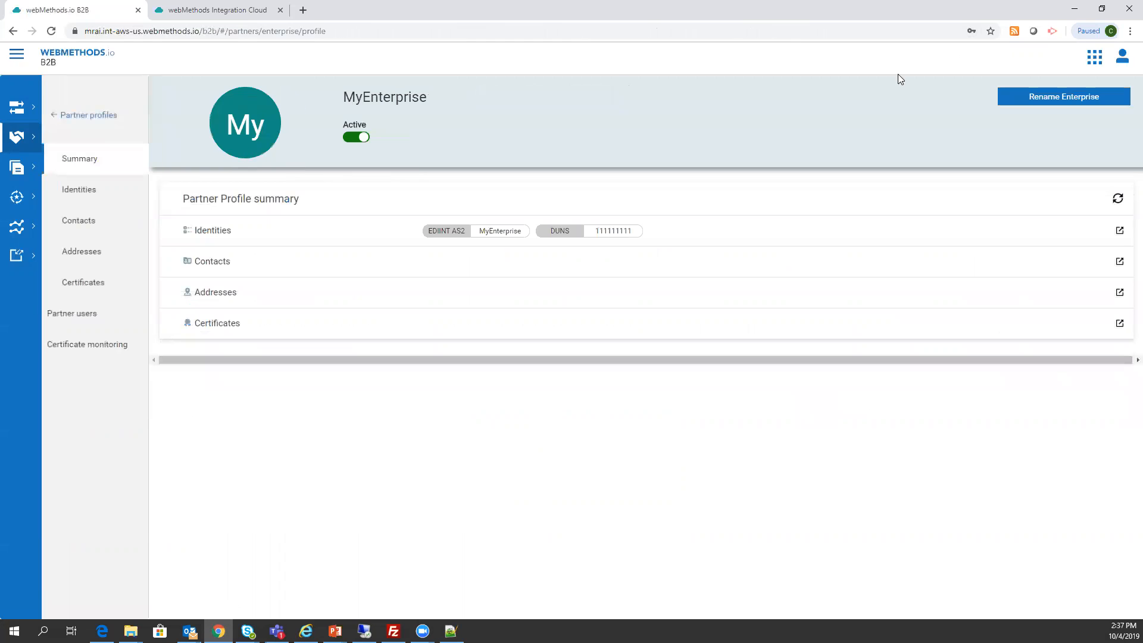
{"action": "left_click", "coordinate": [62, 115]}
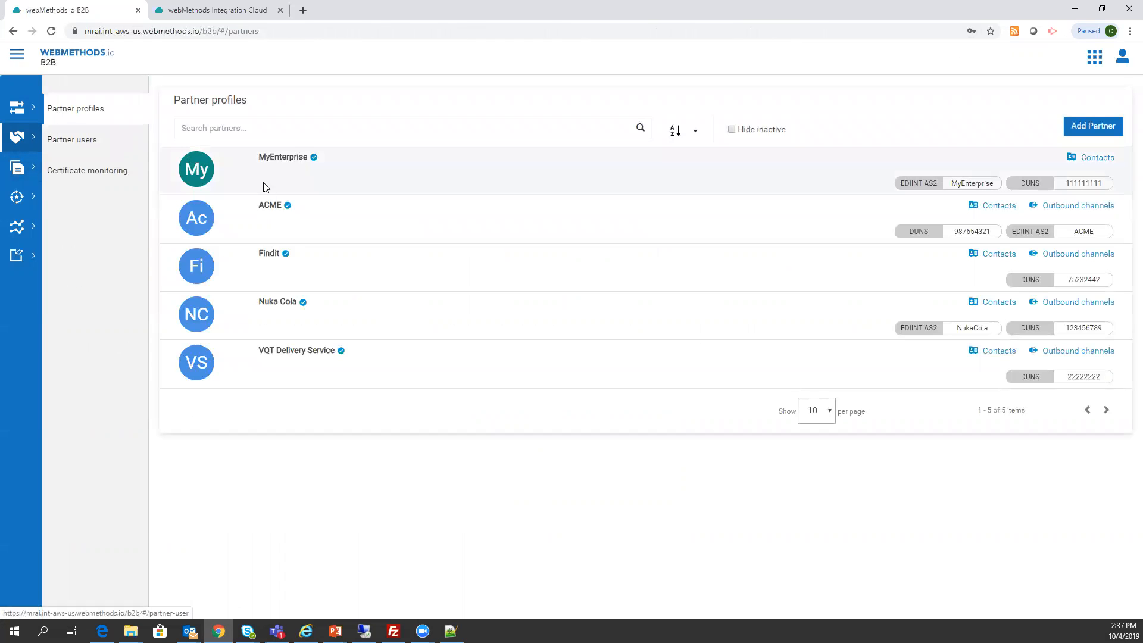
Examine the identities of the ACME partner profile and return to the partner profiles
{"action": "left_click", "coordinate": [265, 214]}
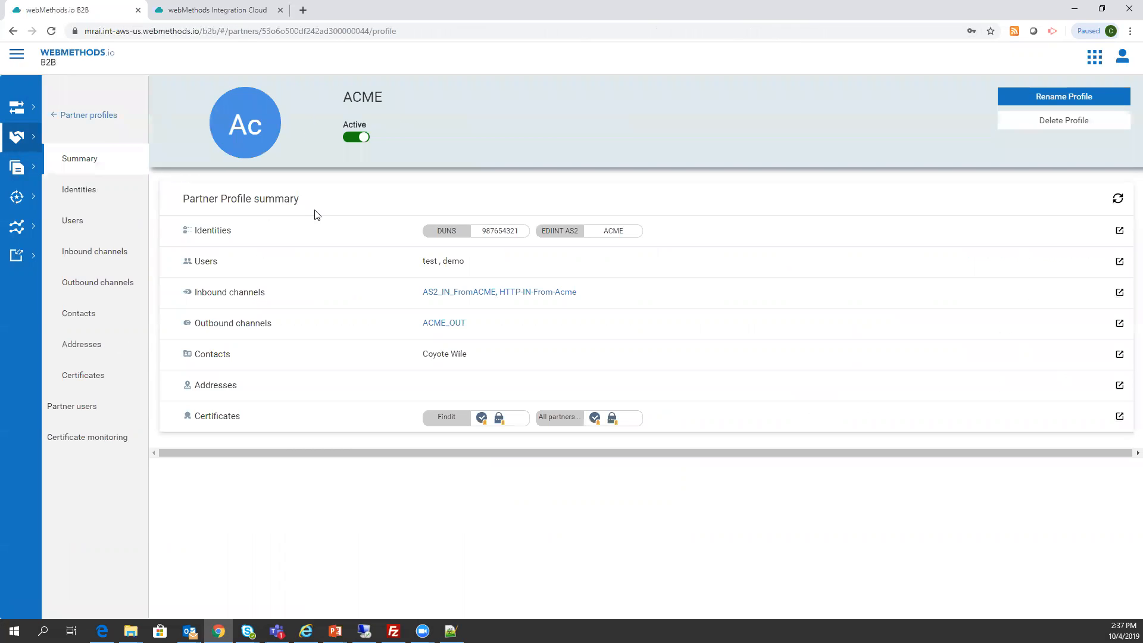
{"action": "left_click", "coordinate": [1120, 230]}
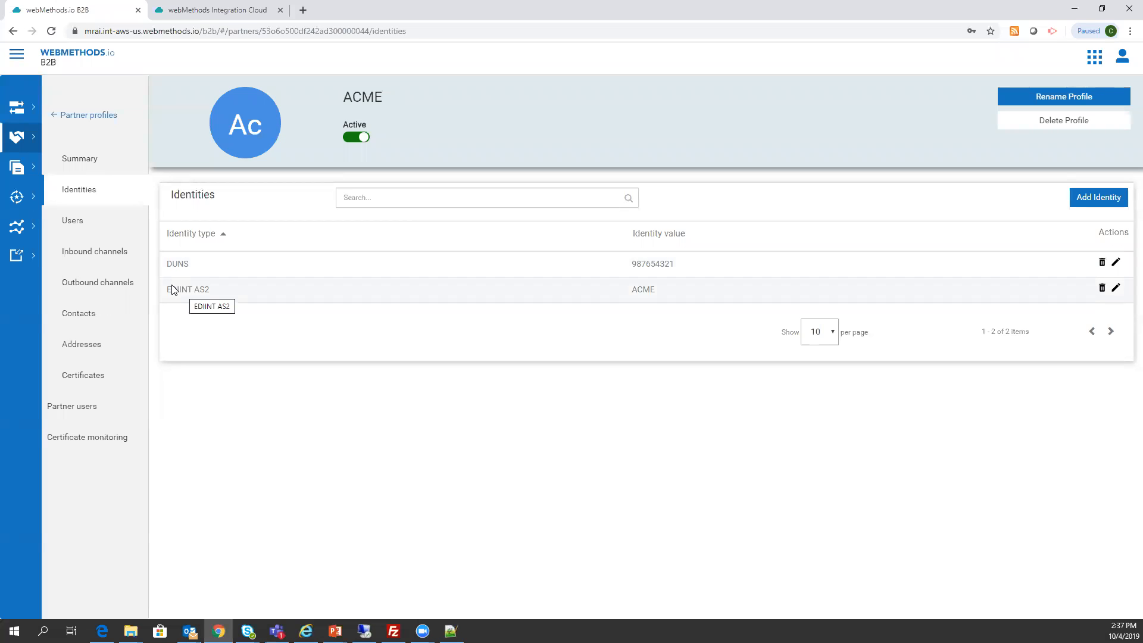
{"action": "left_click", "coordinate": [86, 116]}
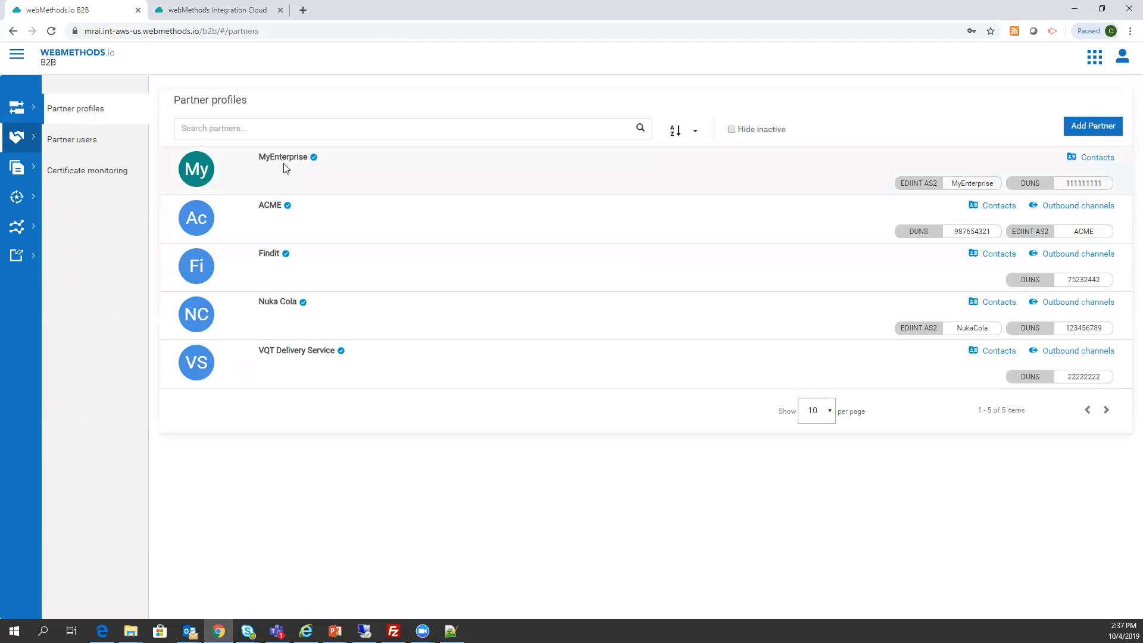
Check the identities in the MyEnterprise profile summary and view the partner users
{"action": "left_click", "coordinate": [284, 160]}
{"action": "double_click", "coordinate": [609, 232]}
{"action": "left_click", "coordinate": [66, 115]}
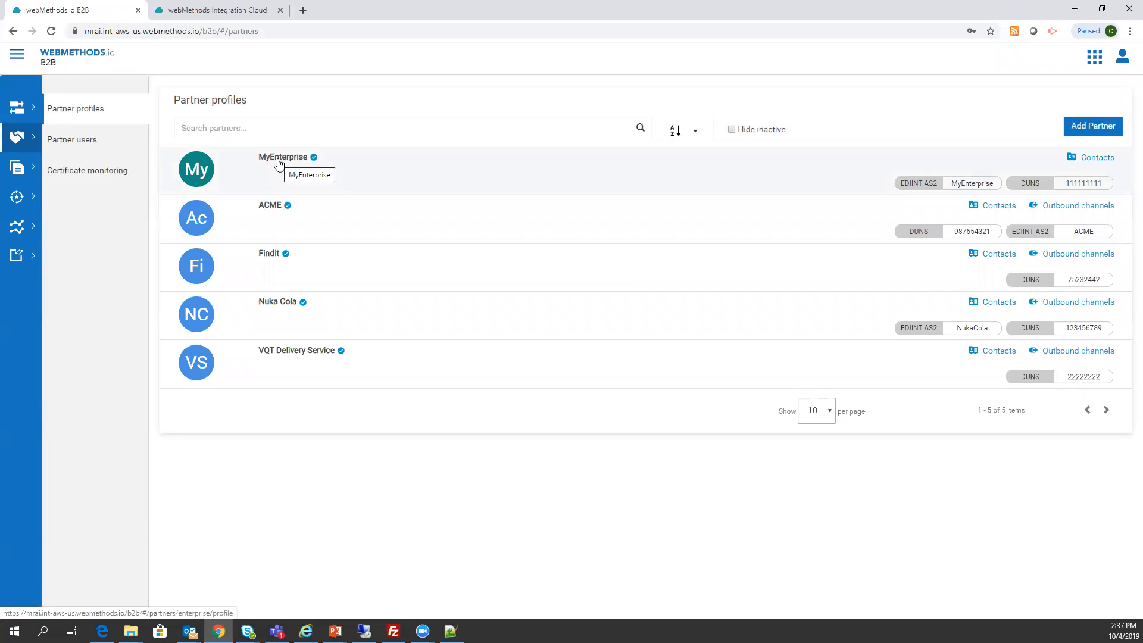
{"action": "left_click", "coordinate": [65, 140]}
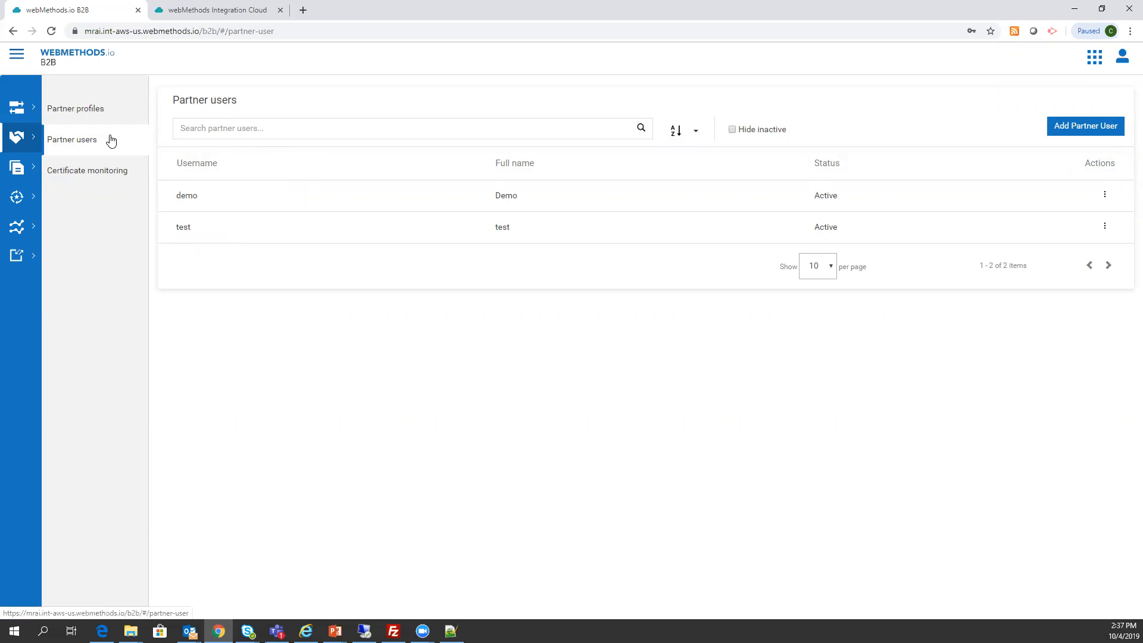
Start a new EDI business document with standard X12 and version 4010
{"action": "left_click", "coordinate": [33, 175]}
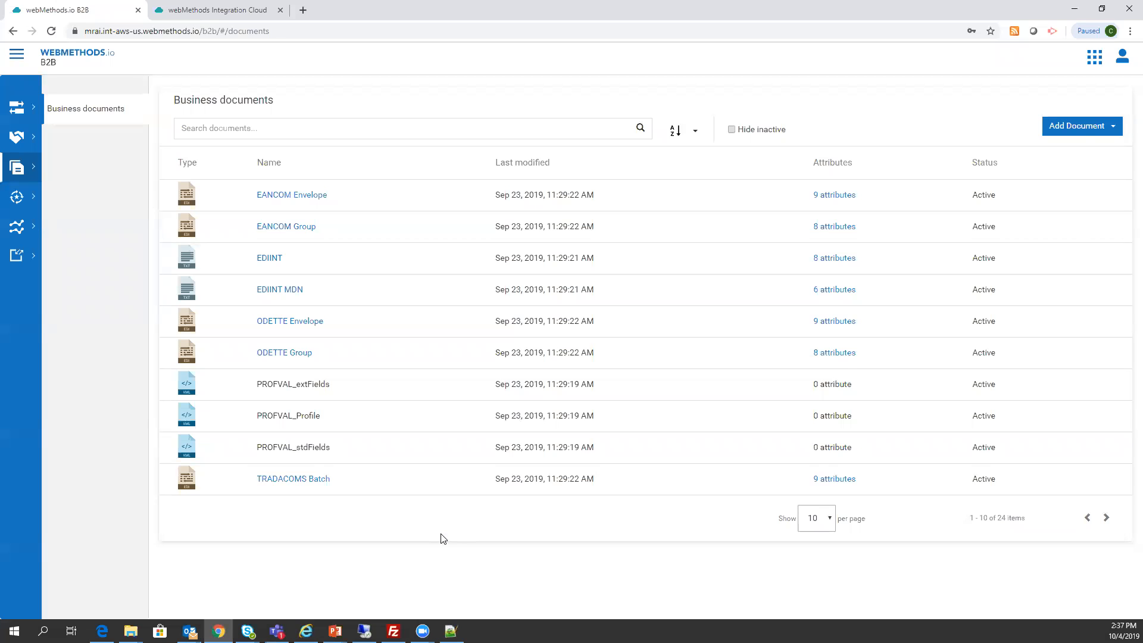
{"action": "left_click", "coordinate": [1082, 132]}
{"action": "left_click", "coordinate": [1081, 148]}
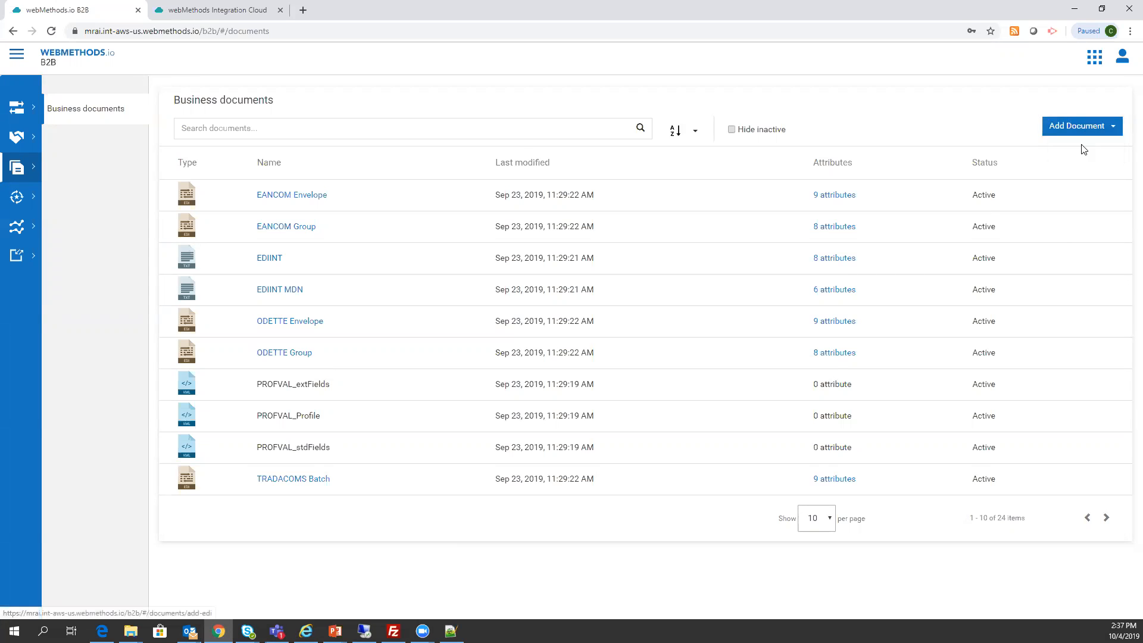
{"action": "left_click", "coordinate": [291, 179]}
{"action": "left_click", "coordinate": [189, 256]}
{"action": "left_click", "coordinate": [604, 174]}
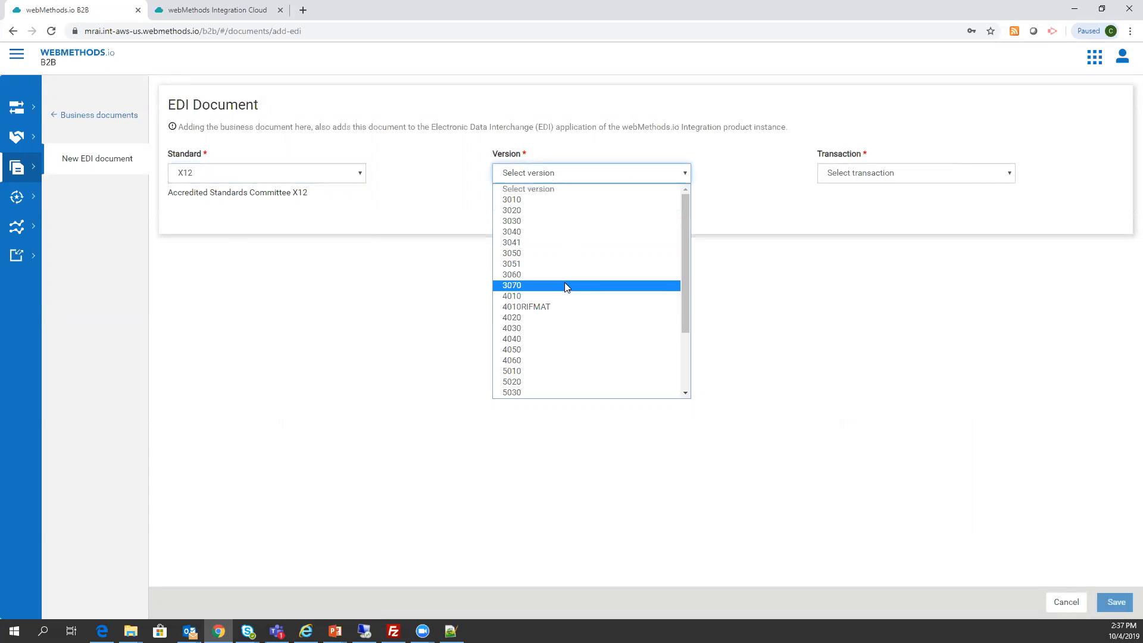
{"action": "left_click", "coordinate": [565, 298]}
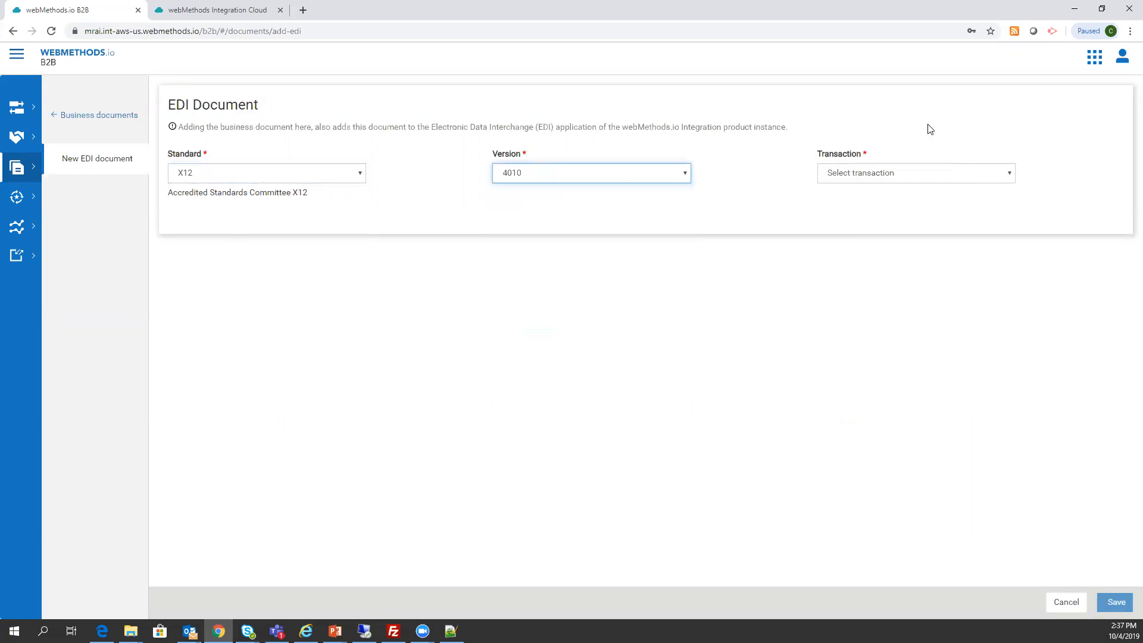
Choose the 850 - Purchase Order transaction for the new EDI document and discard the unsaved document
{"action": "left_click", "coordinate": [907, 172]}
{"action": "scroll", "coordinate": [906, 350], "scroll_direction": "down", "scroll_amount": 5}
{"action": "scroll", "coordinate": [905, 350], "scroll_direction": "down", "scroll_amount": 20}
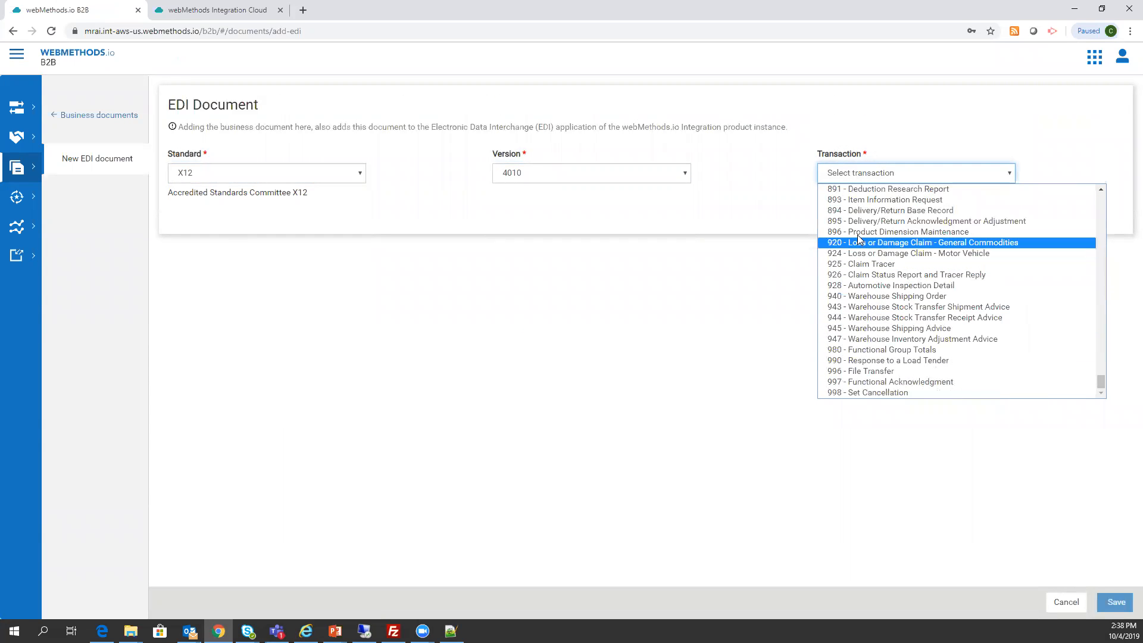
{"action": "scroll", "coordinate": [863, 247], "scroll_direction": "up", "scroll_amount": 2}
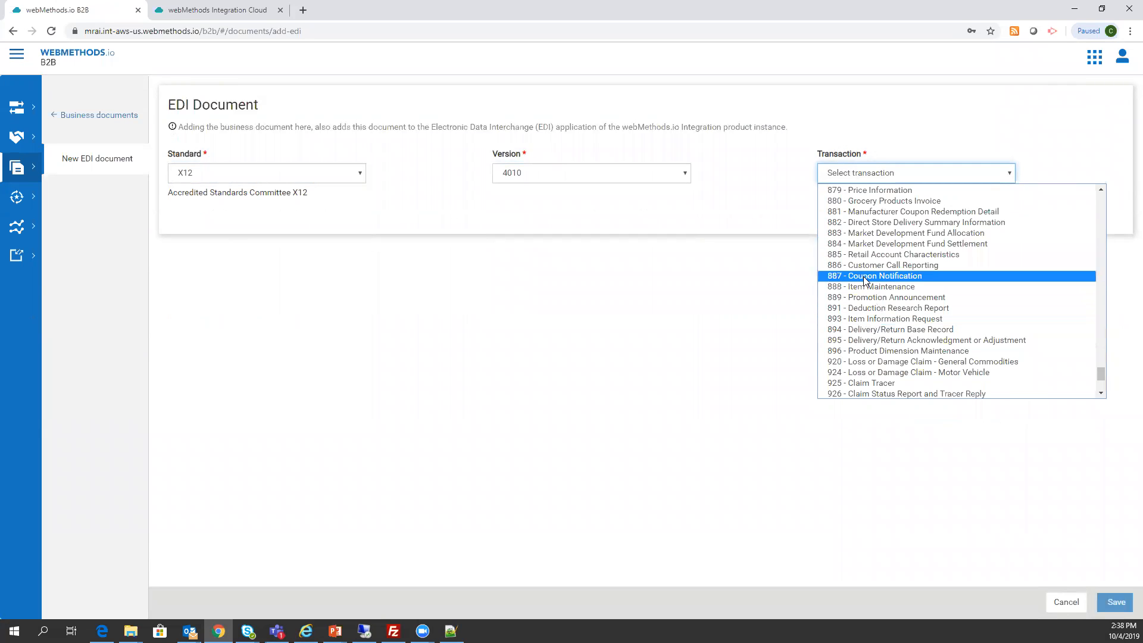
{"action": "scroll", "coordinate": [867, 230], "scroll_direction": "up", "scroll_amount": 3}
{"action": "scroll", "coordinate": [861, 268], "scroll_direction": "up", "scroll_amount": 3}
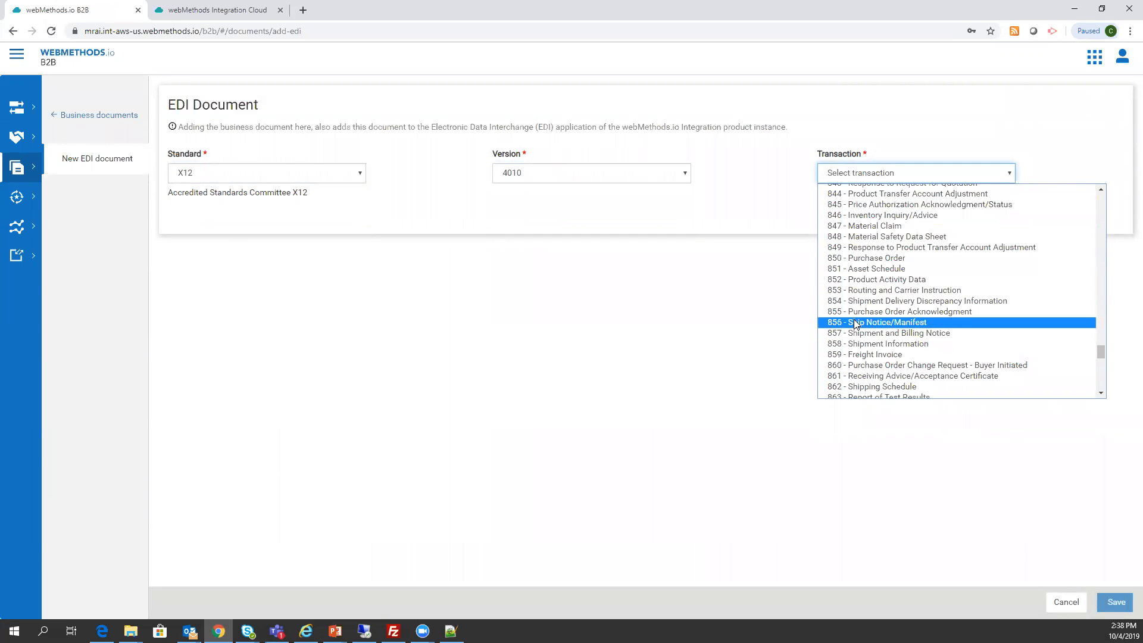
{"action": "left_click", "coordinate": [863, 260]}
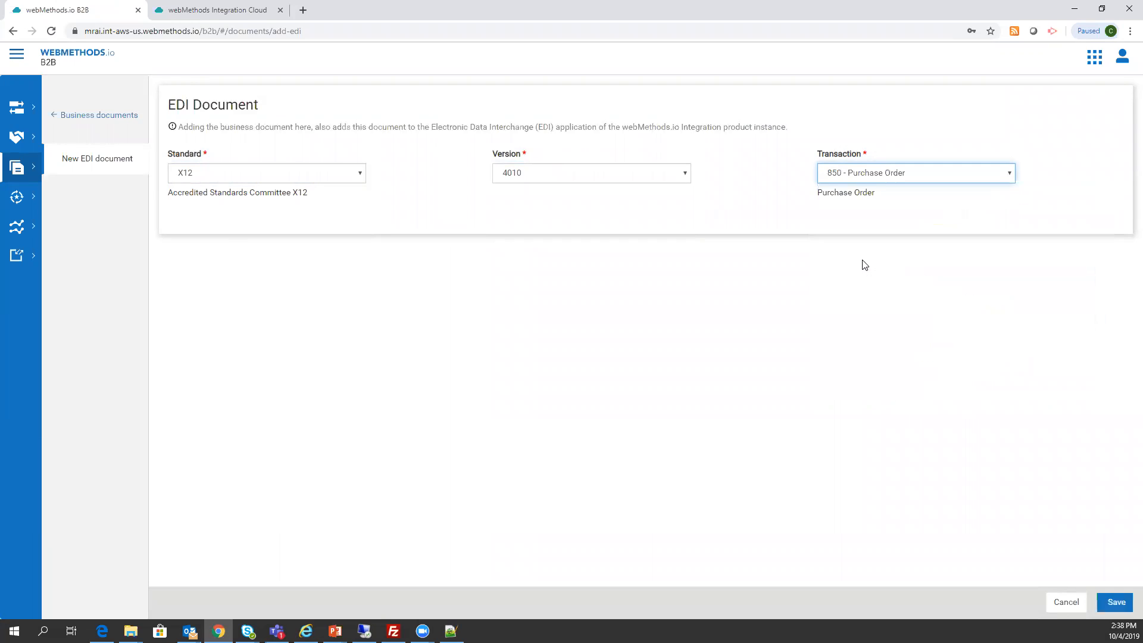
{"action": "left_click", "coordinate": [1066, 603]}
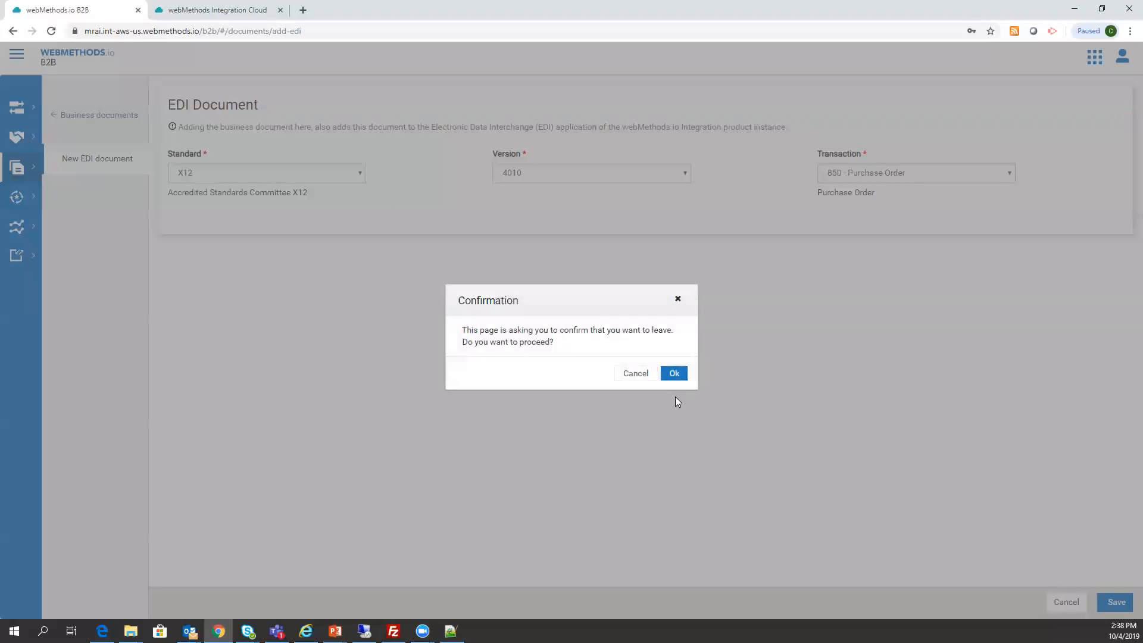
{"action": "left_click", "coordinate": [675, 374]}
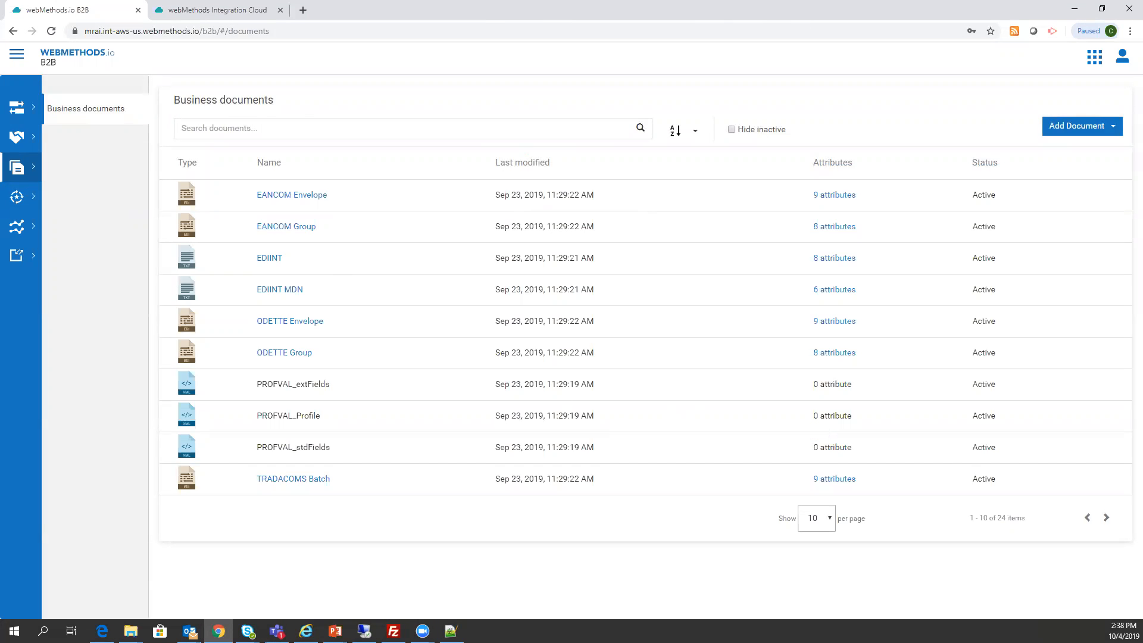
Examine the sender, receiver and document criteria of the processInbound850AndMap processing rule
{"action": "left_click", "coordinate": [17, 197]}
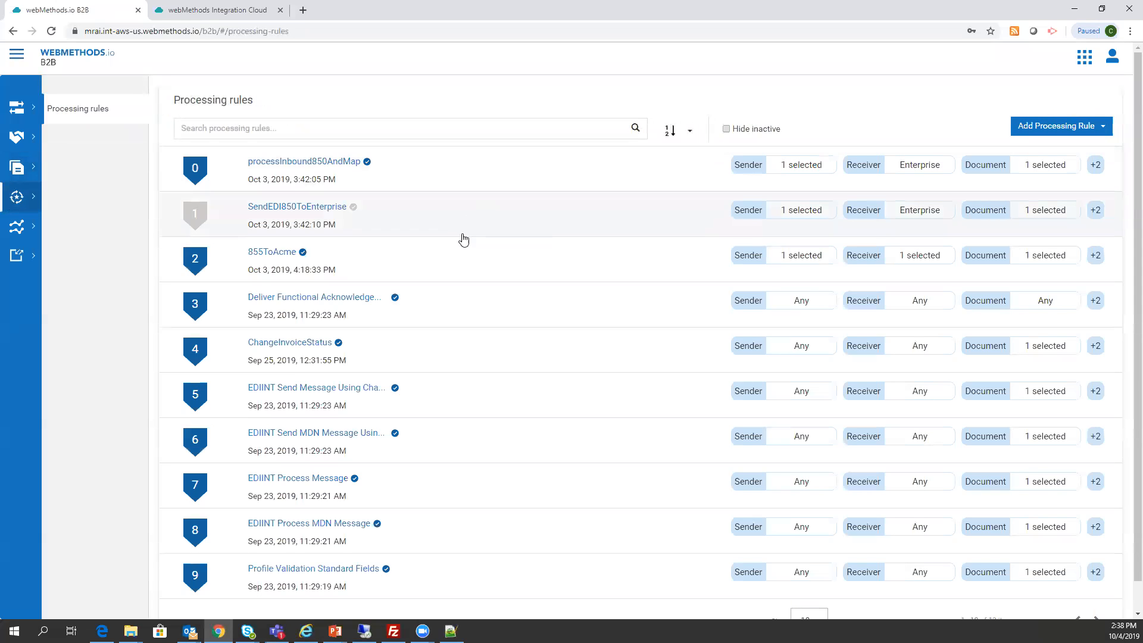
{"action": "left_click", "coordinate": [345, 162]}
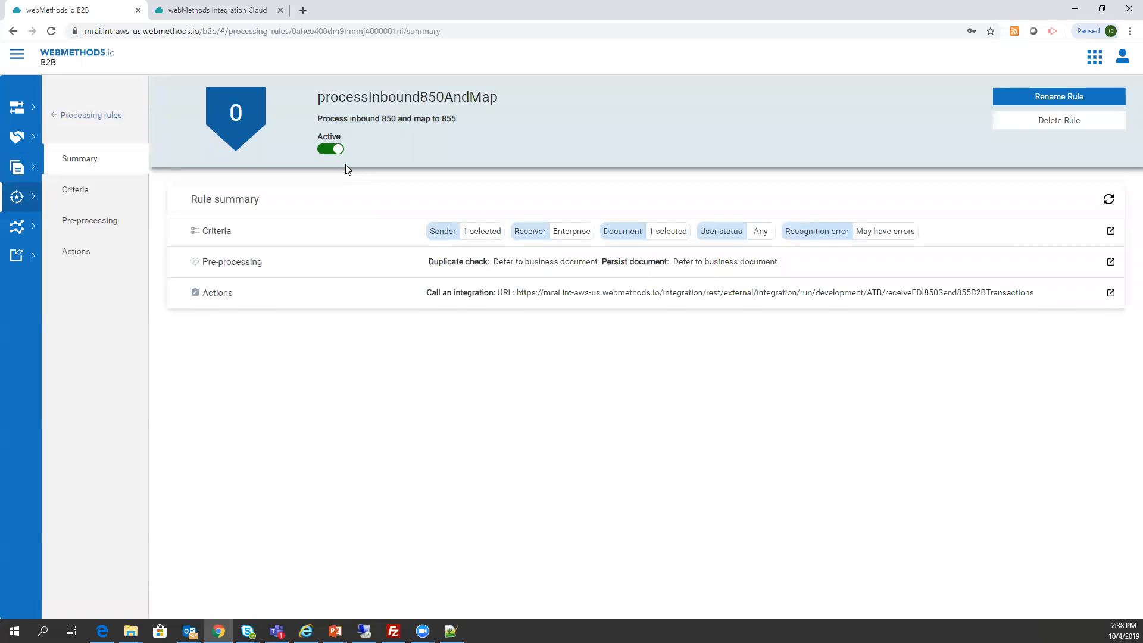
{"action": "left_click", "coordinate": [1111, 231]}
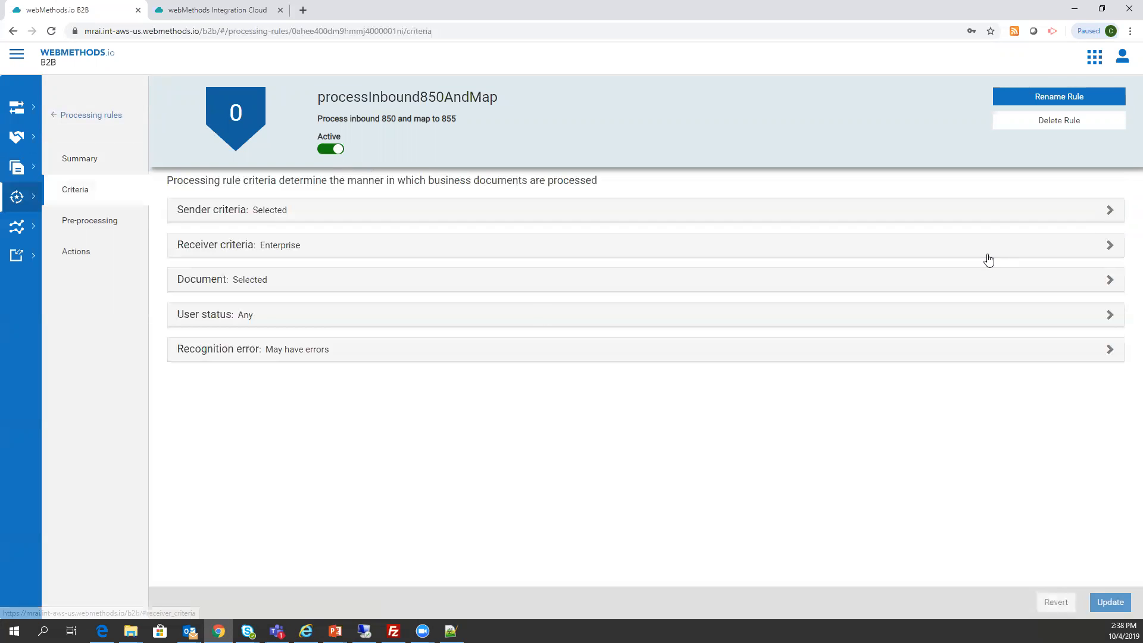
{"action": "left_click", "coordinate": [305, 215]}
{"action": "left_click", "coordinate": [263, 463]}
{"action": "scroll", "coordinate": [334, 497], "scroll_direction": "down", "scroll_amount": 1}
{"action": "left_click", "coordinate": [334, 499]}
{"action": "scroll", "coordinate": [518, 505], "scroll_direction": "down", "scroll_amount": 3}
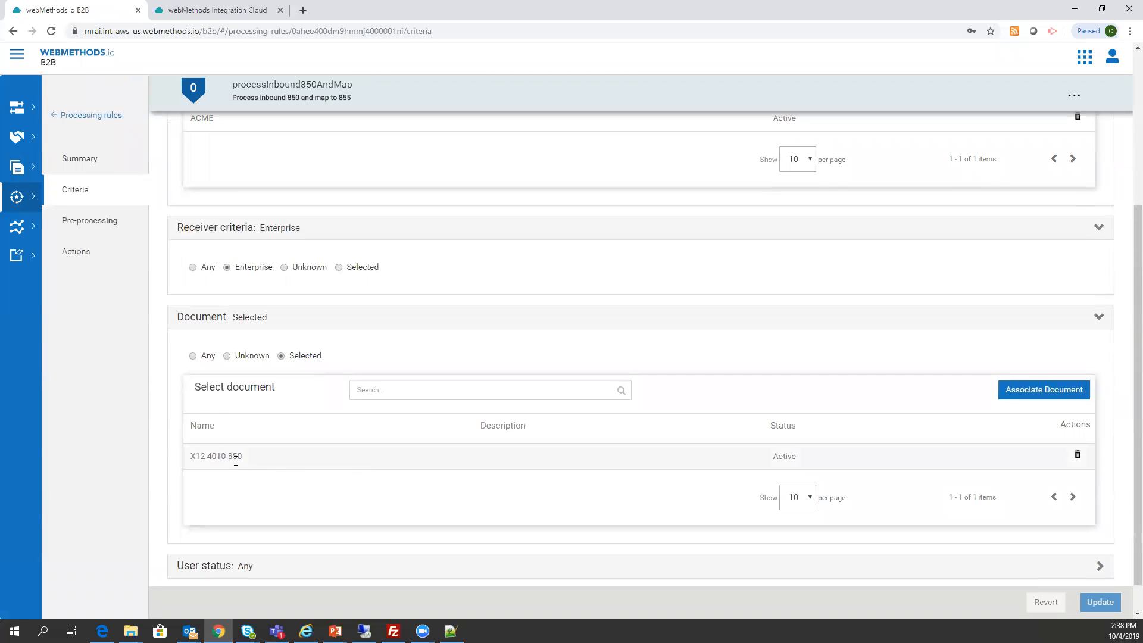
{"action": "left_click_drag", "start_coordinate": [245, 467], "coordinate": [347, 495]}
{"action": "scroll", "coordinate": [345, 488], "scroll_direction": "down", "scroll_amount": 1}
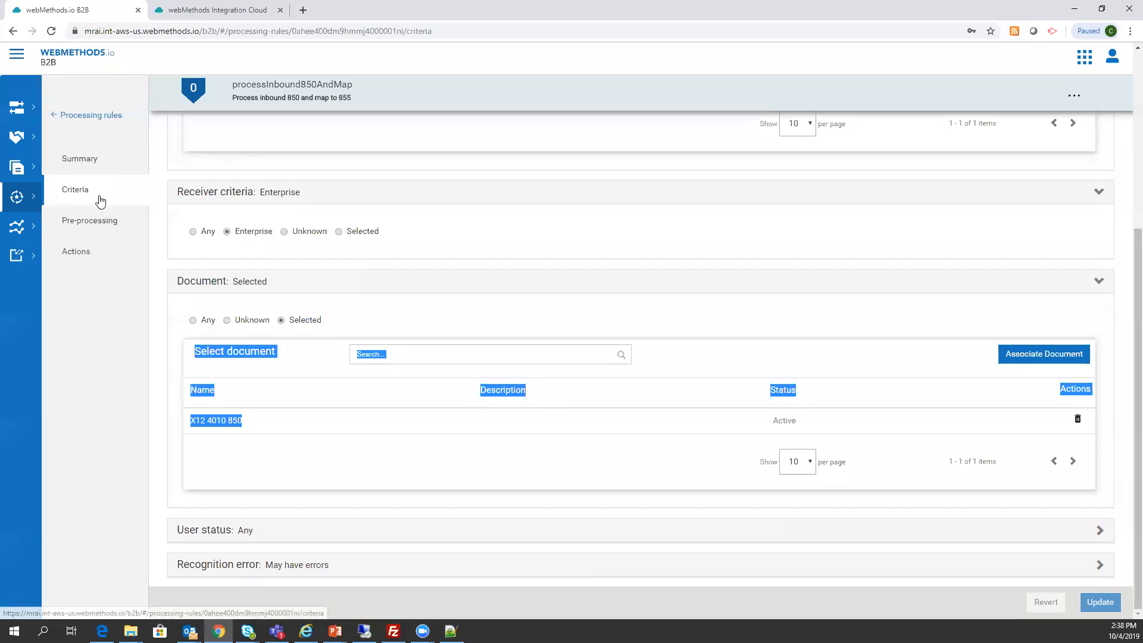
Review the pre-processing settings and the integration call action of the processInbound850AndMap rule, including its URL
{"action": "left_click", "coordinate": [94, 222]}
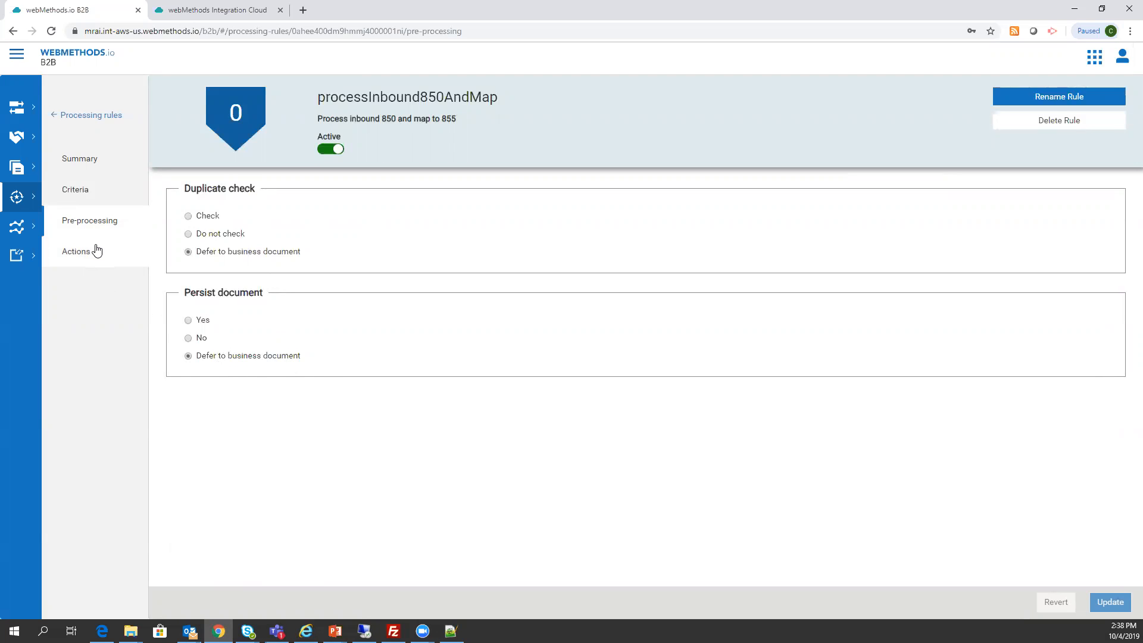
{"action": "left_click", "coordinate": [83, 192]}
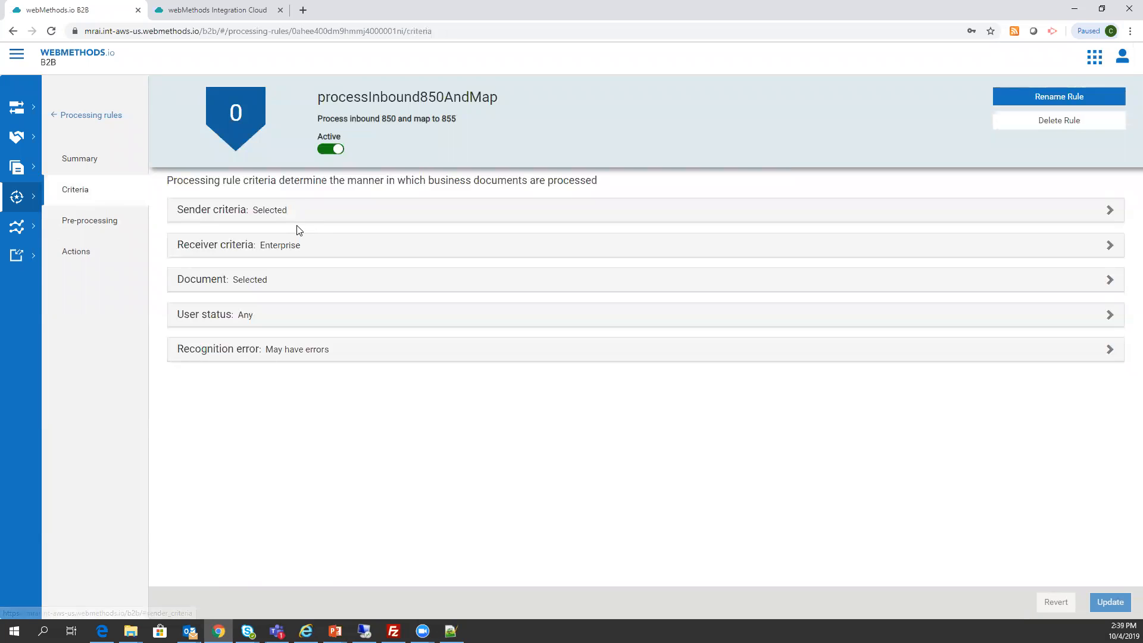
{"action": "left_click", "coordinate": [80, 256]}
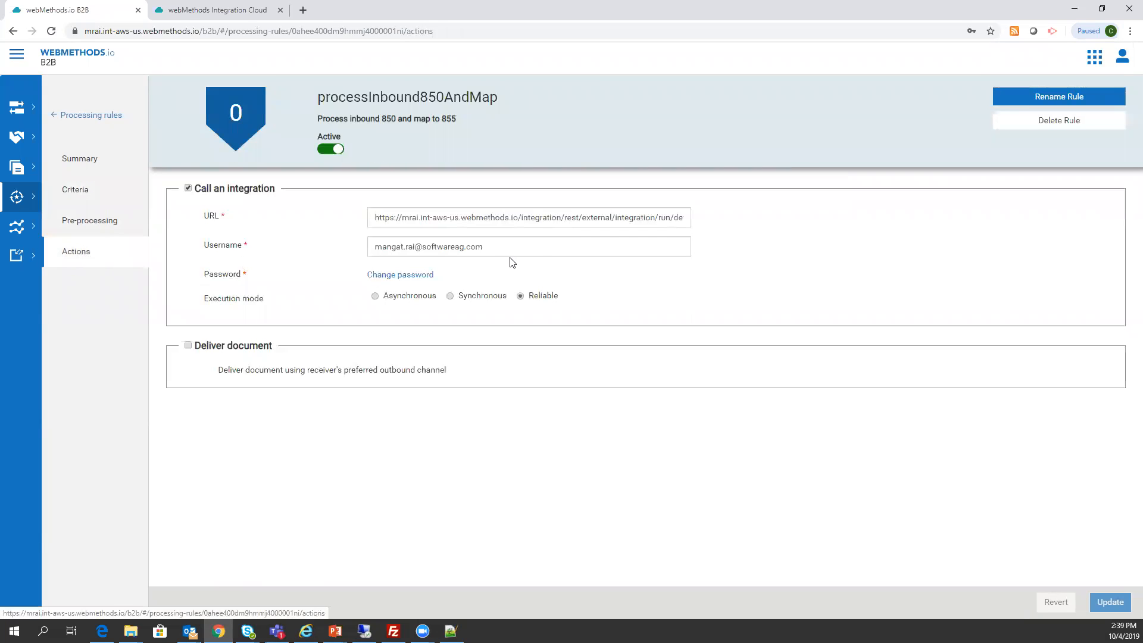
{"action": "left_click_drag", "start_coordinate": [377, 218], "coordinate": [756, 235]}
{"action": "left_click", "coordinate": [713, 254]}
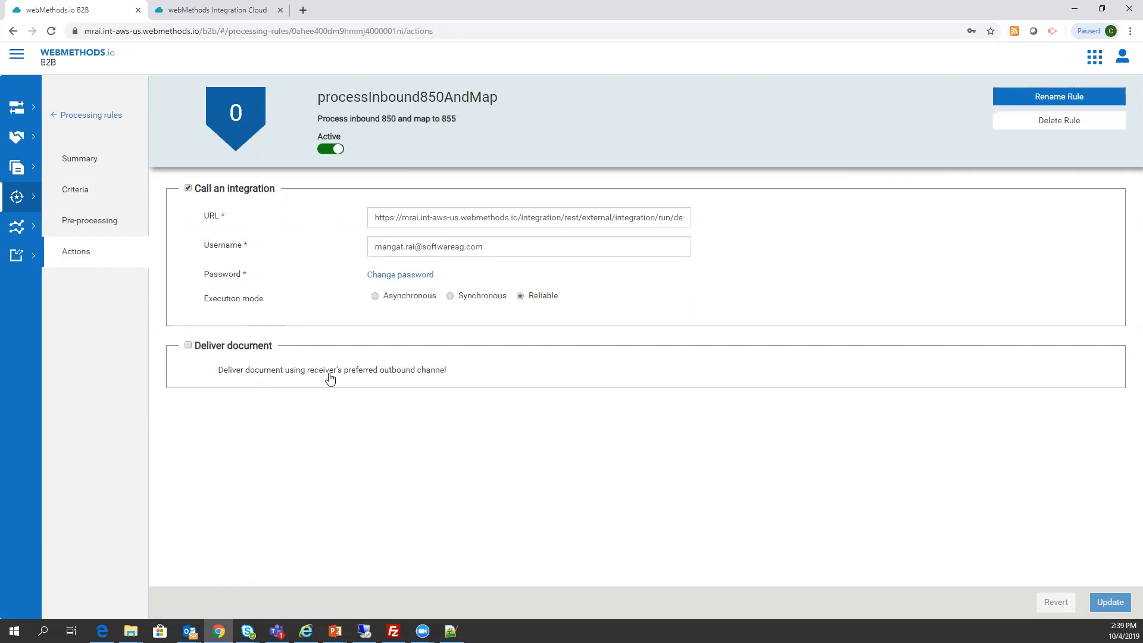
Try the Deliver document option in the rule's actions and return to the processing rules without saving
{"action": "left_click", "coordinate": [188, 345]}
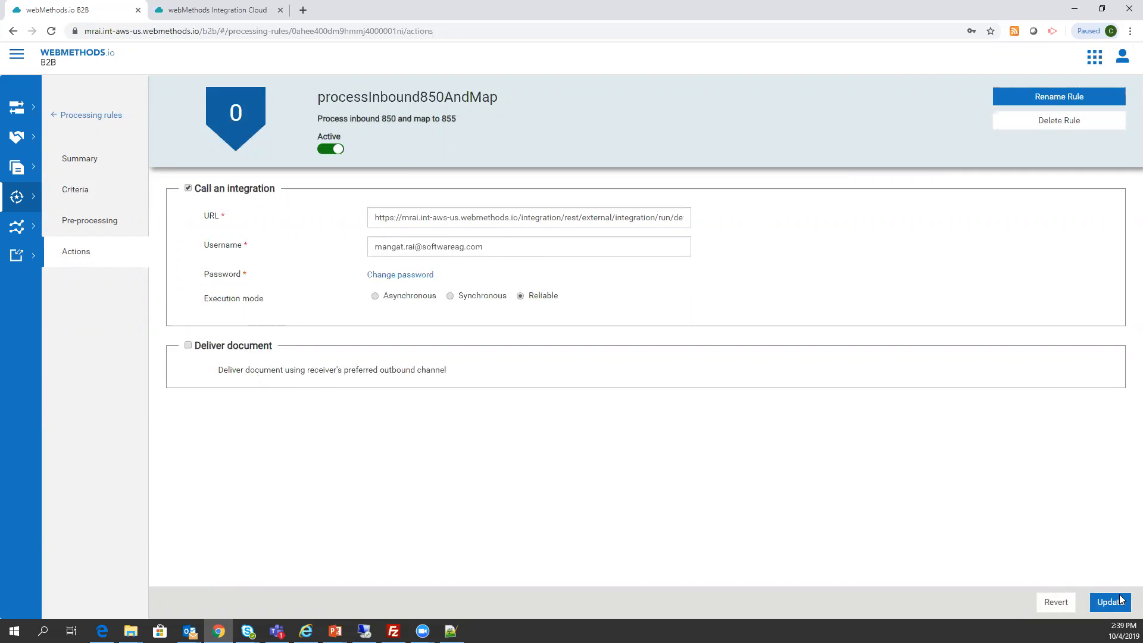
{"action": "left_click", "coordinate": [69, 114]}
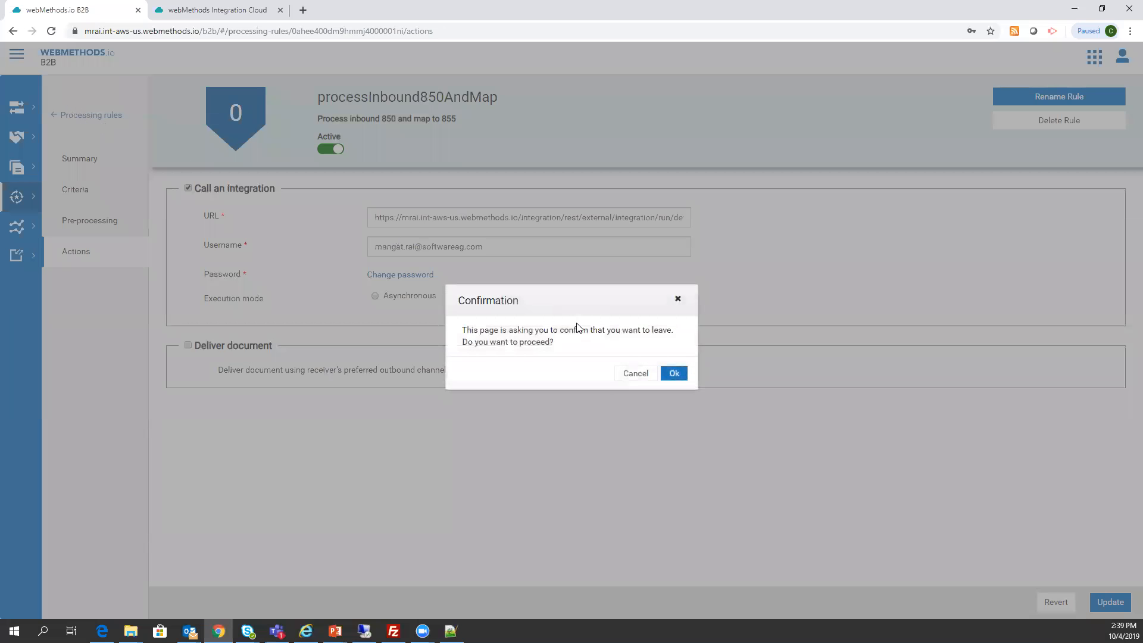
{"action": "left_click", "coordinate": [675, 373]}
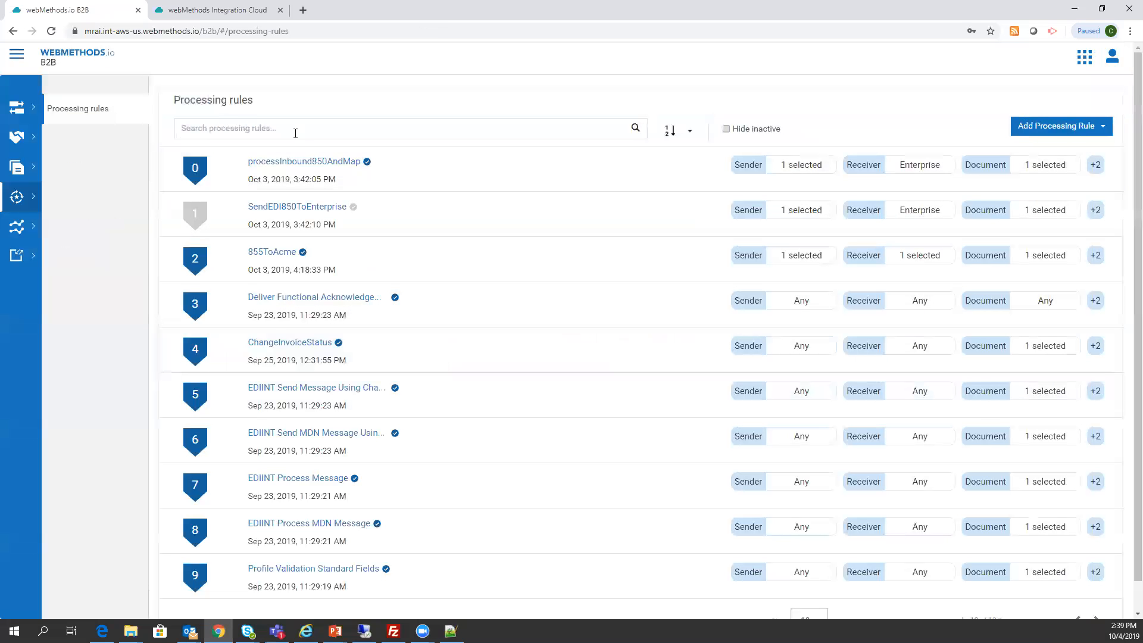
View the rule summary of processInbound850AndMap and return to the list of processing rules
{"action": "left_click", "coordinate": [298, 166]}
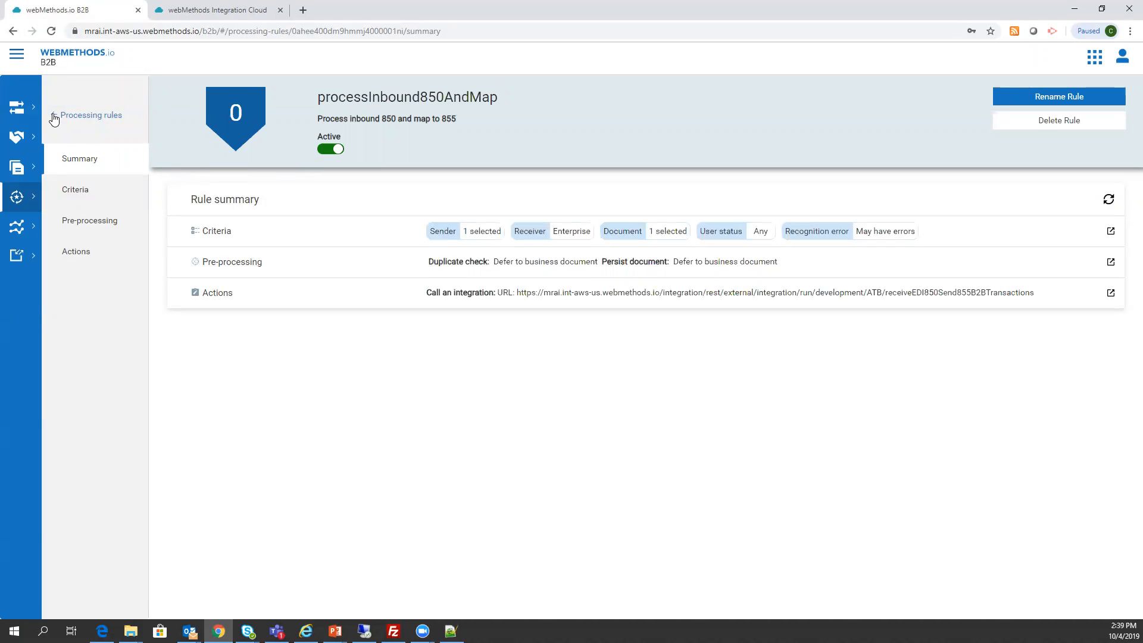
{"action": "left_click", "coordinate": [54, 120]}
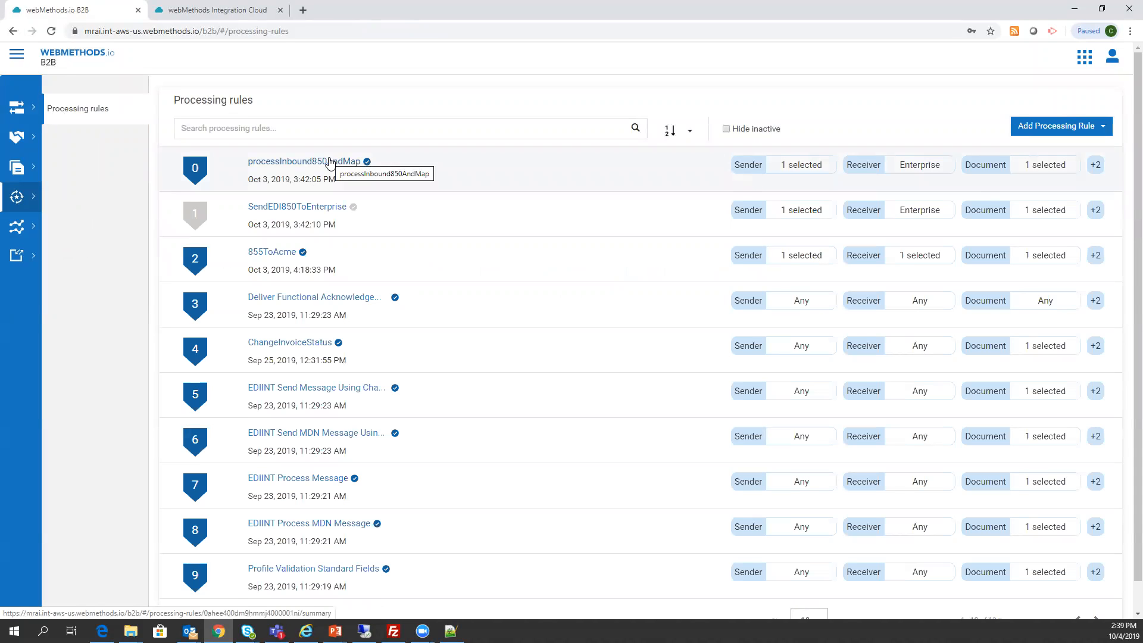
Switch to the receiveEDI850_viaFTP integration in webMethods Integration Cloud and search its applications for "ftp"
{"action": "left_click", "coordinate": [199, 11]}
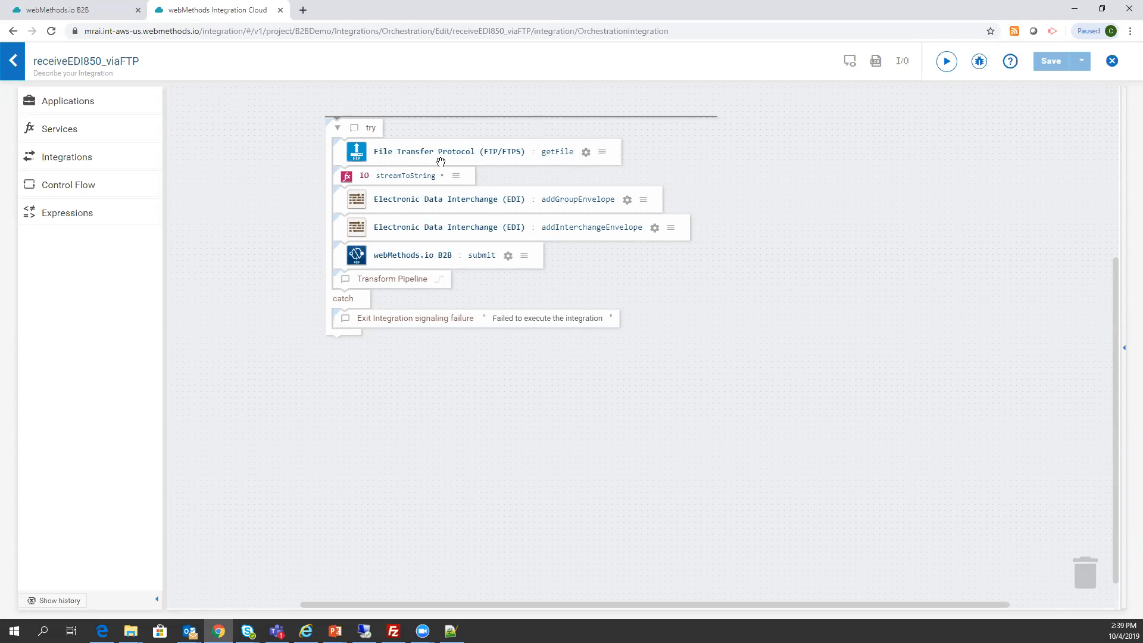
{"action": "left_click", "coordinate": [93, 108]}
{"action": "type", "text": "ftp"}
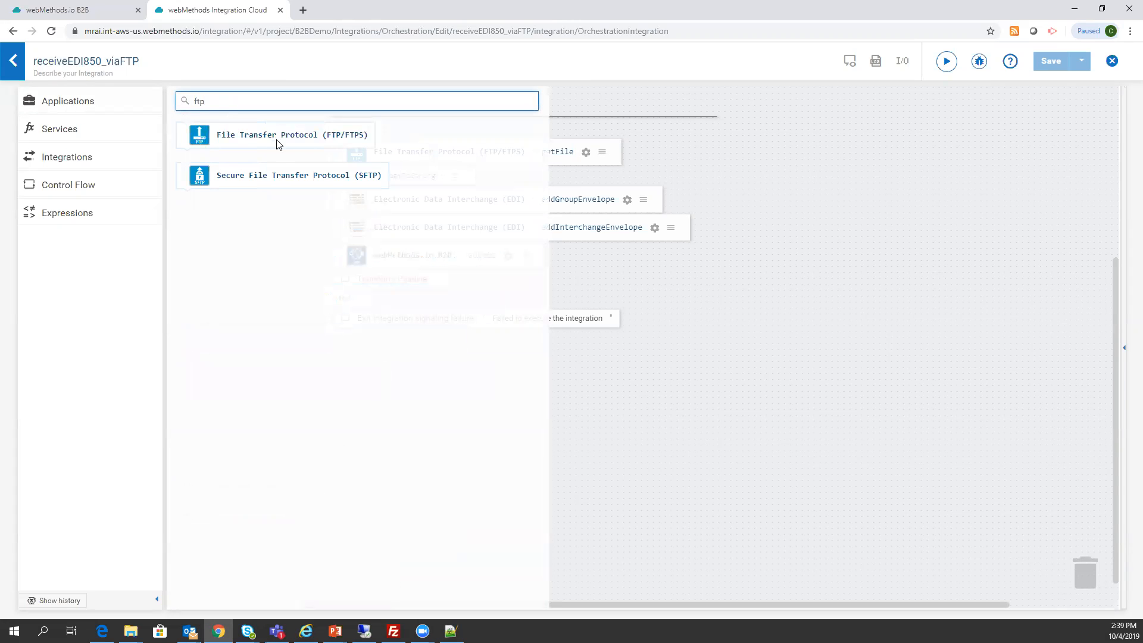
Close the application search results and review the operation choices and account of the FTP getFile step without changing them
{"action": "left_click_drag", "start_coordinate": [277, 144], "coordinate": [37, 145]}
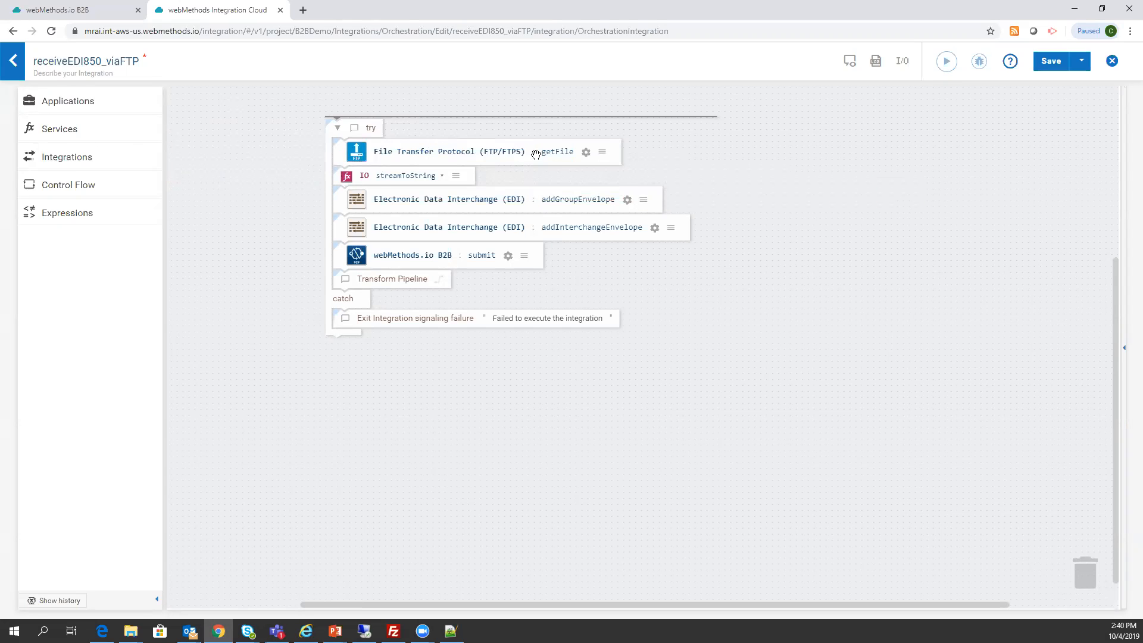
{"action": "left_click", "coordinate": [586, 153]}
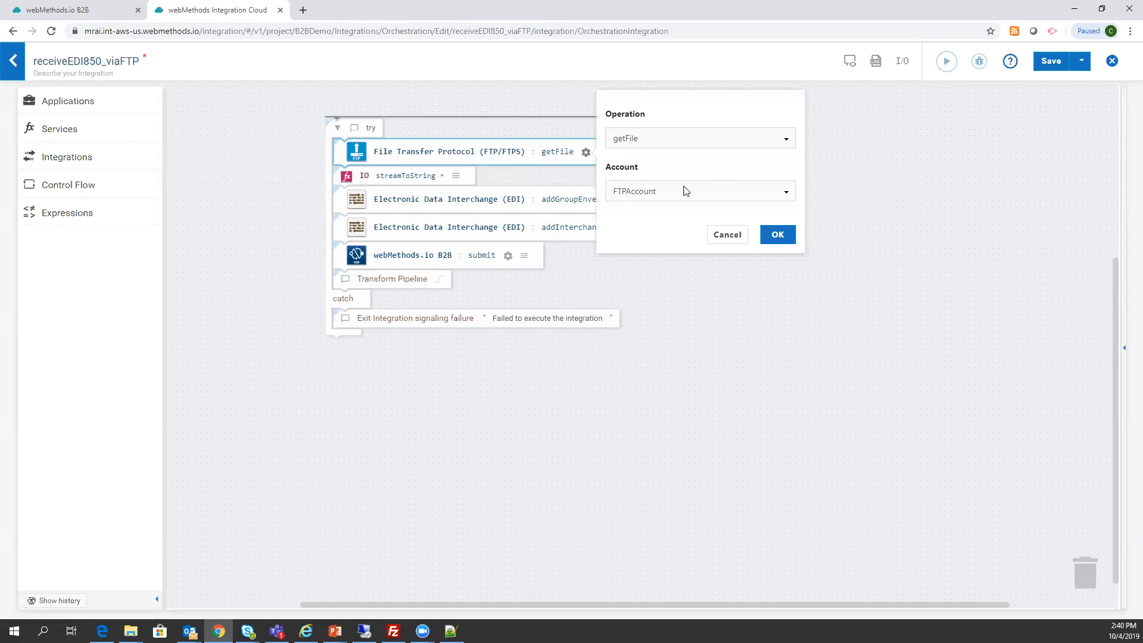
{"action": "left_click", "coordinate": [670, 138]}
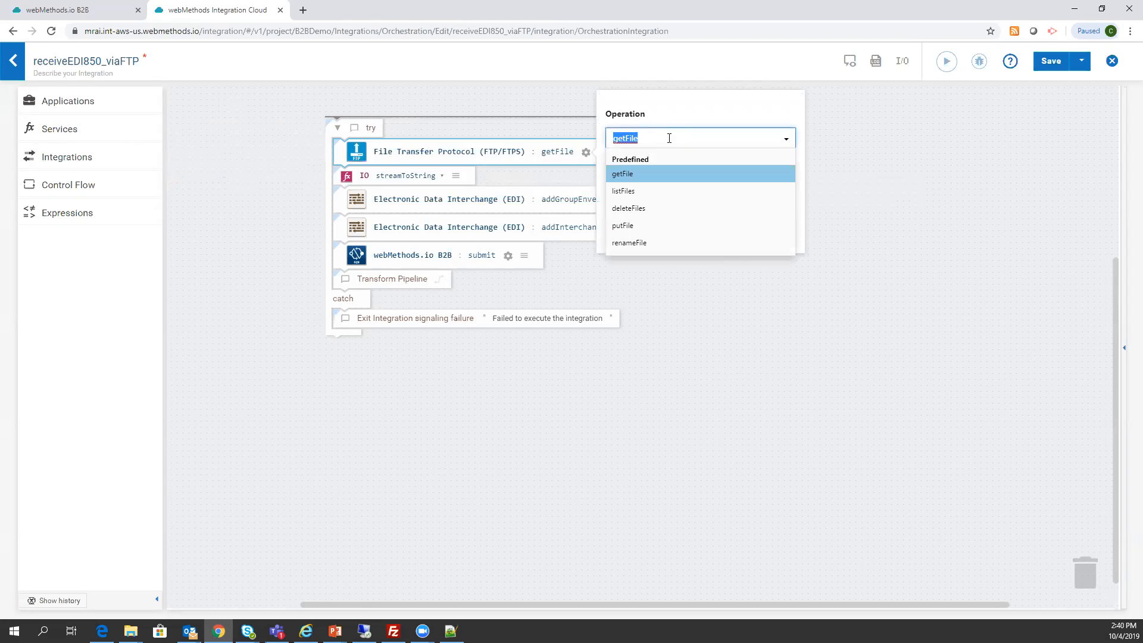
{"action": "left_click", "coordinate": [654, 180]}
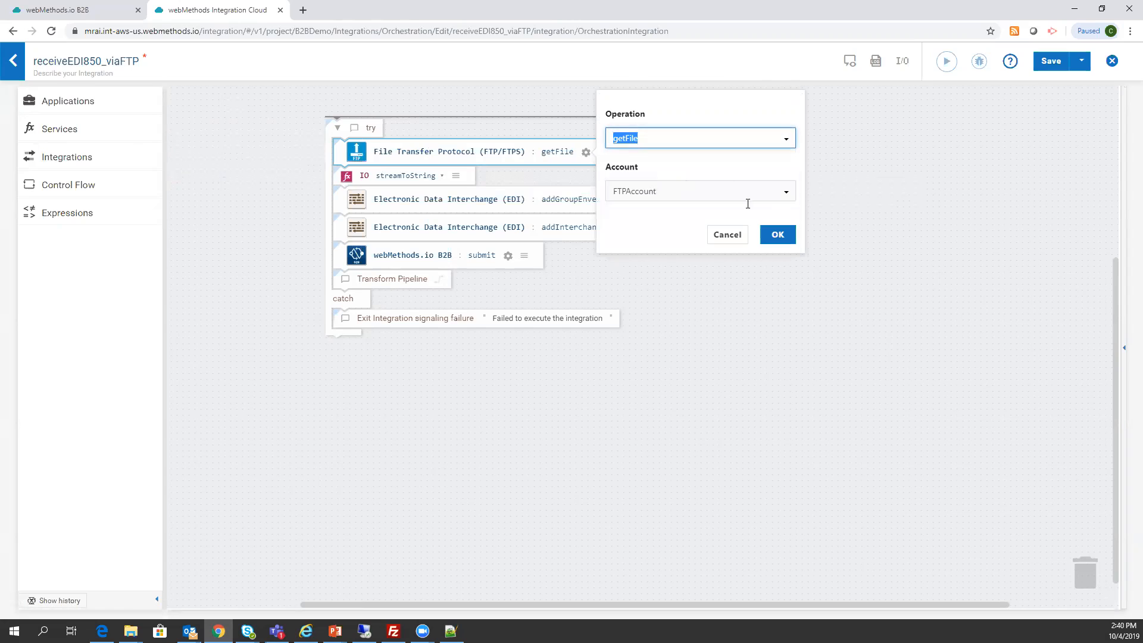
{"action": "left_click", "coordinate": [728, 235]}
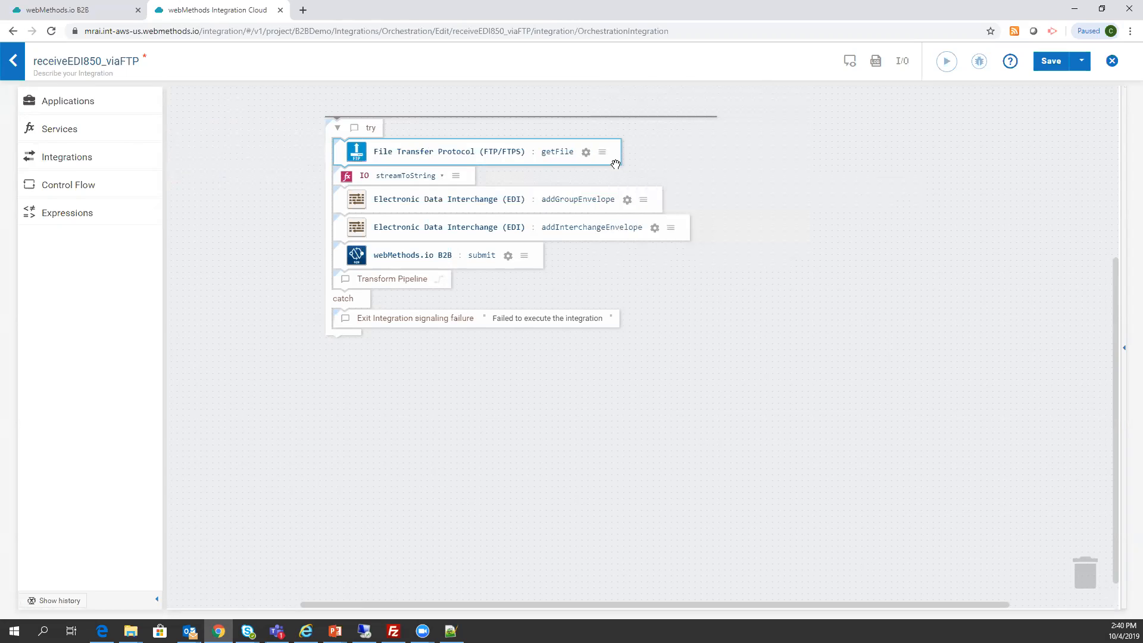
{"action": "left_click", "coordinate": [586, 153]}
{"action": "left_click", "coordinate": [734, 236]}
Review the pipeline input mapping of the FTP getFile step and close it without saving
{"action": "left_click", "coordinate": [603, 152]}
{"action": "left_click", "coordinate": [598, 181]}
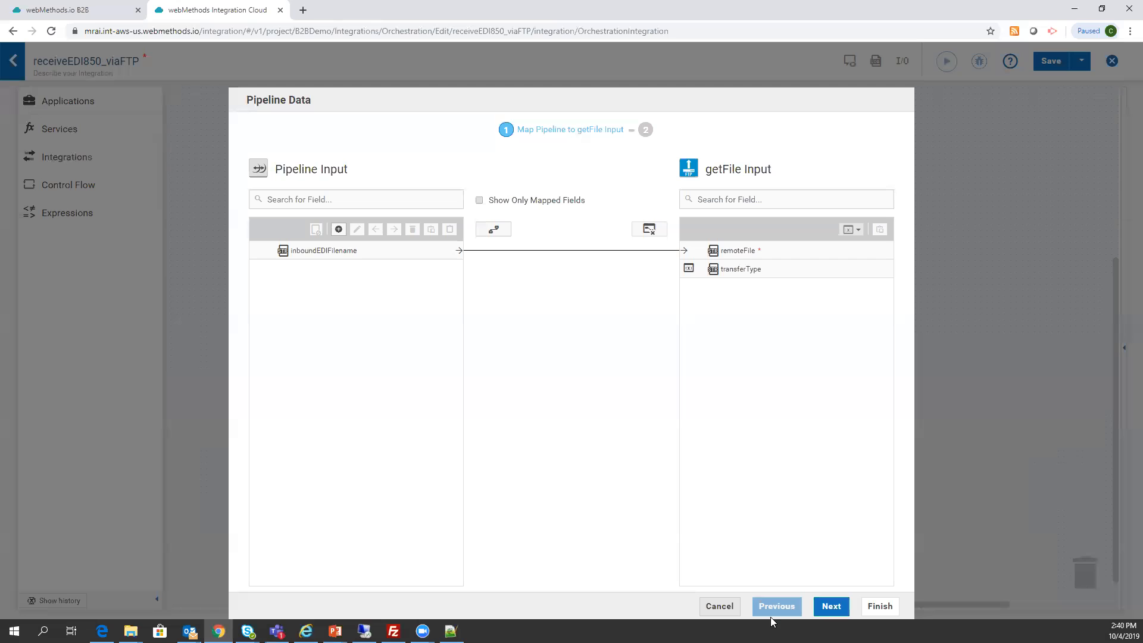
{"action": "left_click", "coordinate": [719, 607]}
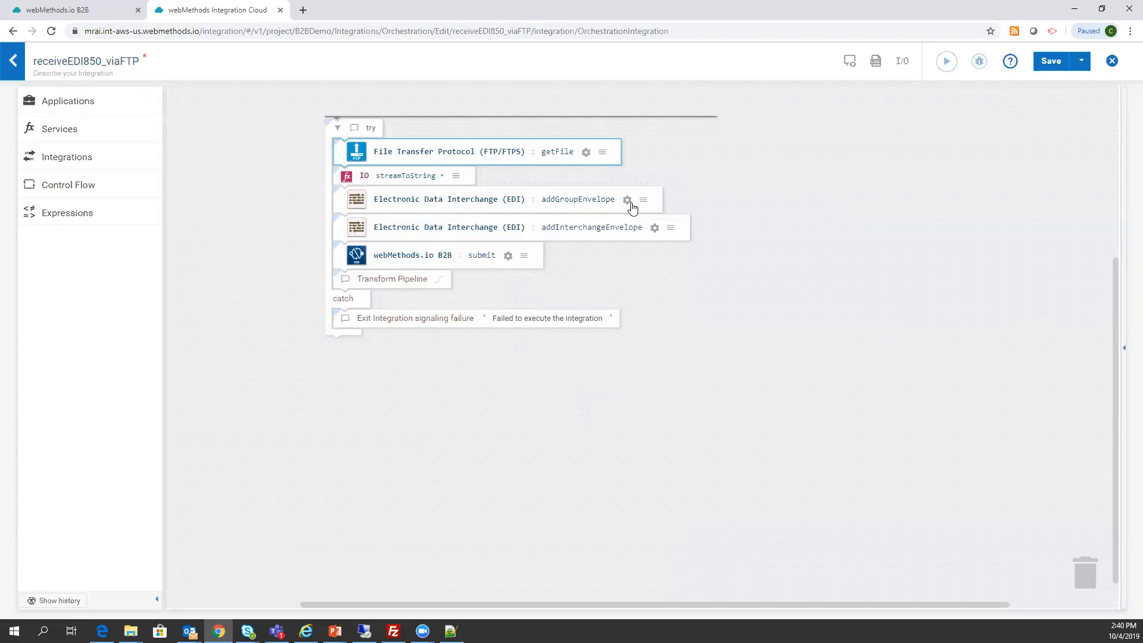
Search the integration's applications for "edi" and return to the flow without adding a step
{"action": "left_click", "coordinate": [72, 105]}
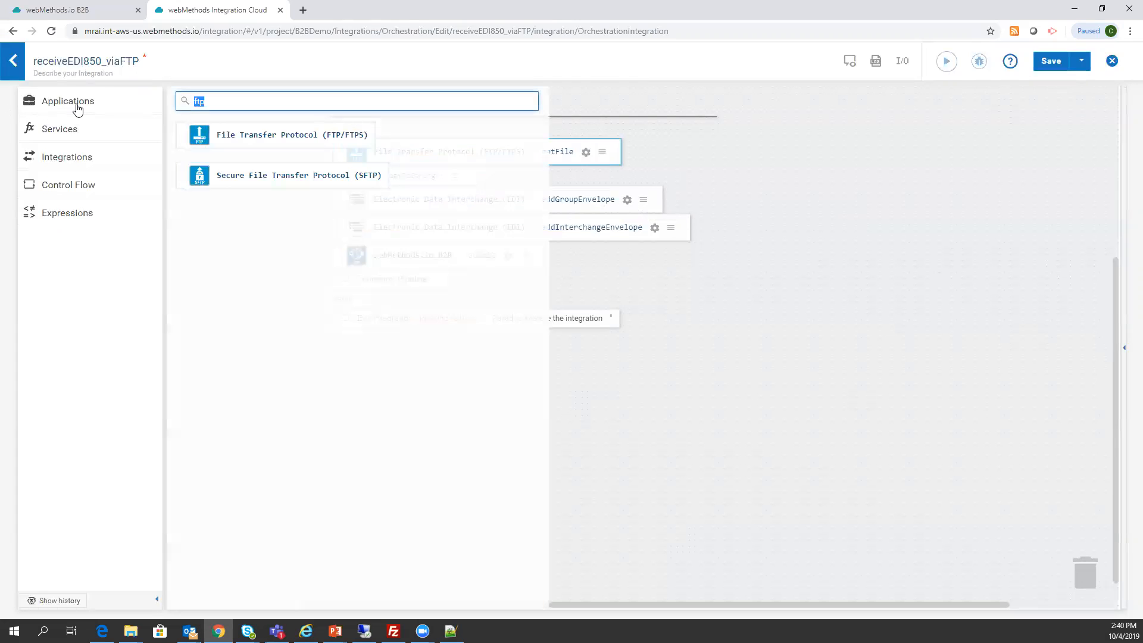
{"action": "type", "text": "edi"}
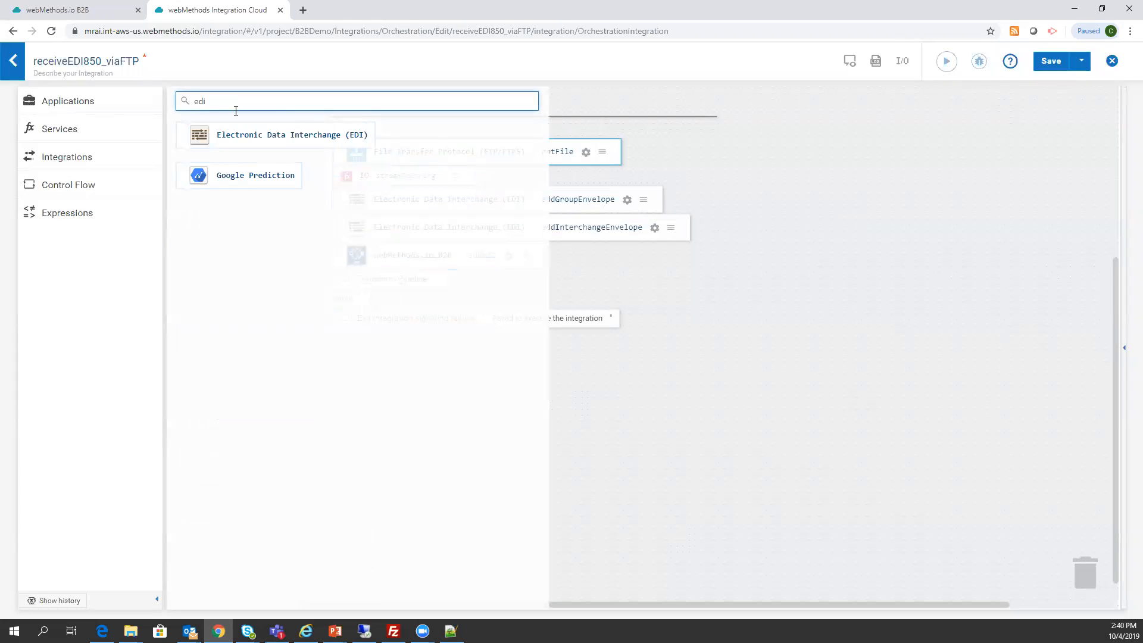
{"action": "left_click_drag", "start_coordinate": [231, 140], "coordinate": [54, 113]}
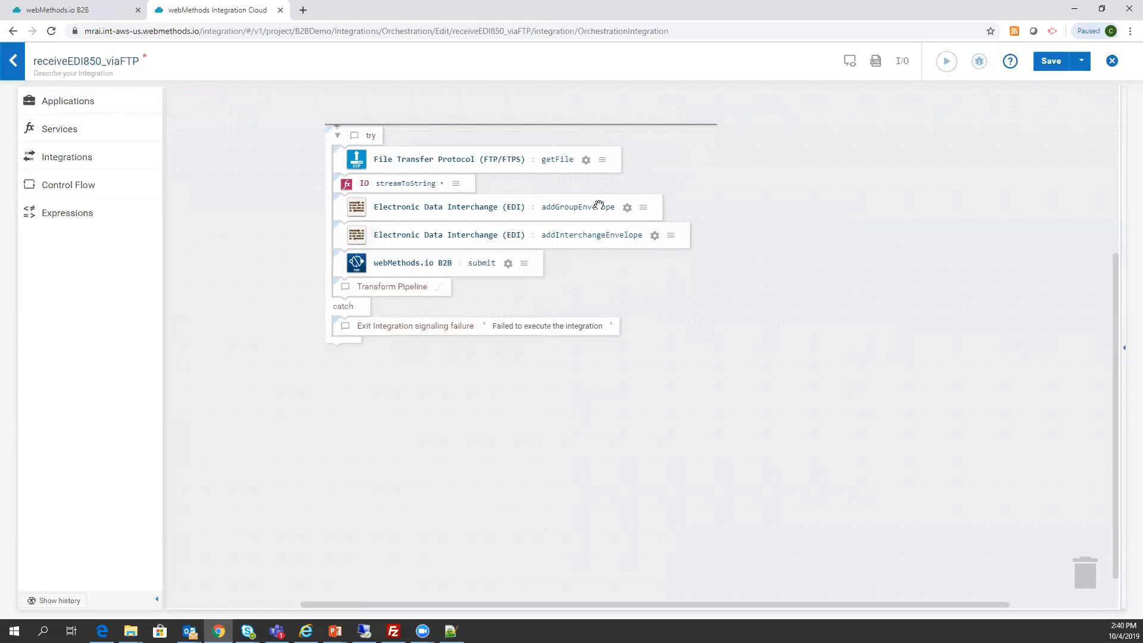
Open the input mapping of addGroupEnvelope and inspect the values set for documentType and functionalIdentityCode without changing them
{"action": "left_click", "coordinate": [643, 209]}
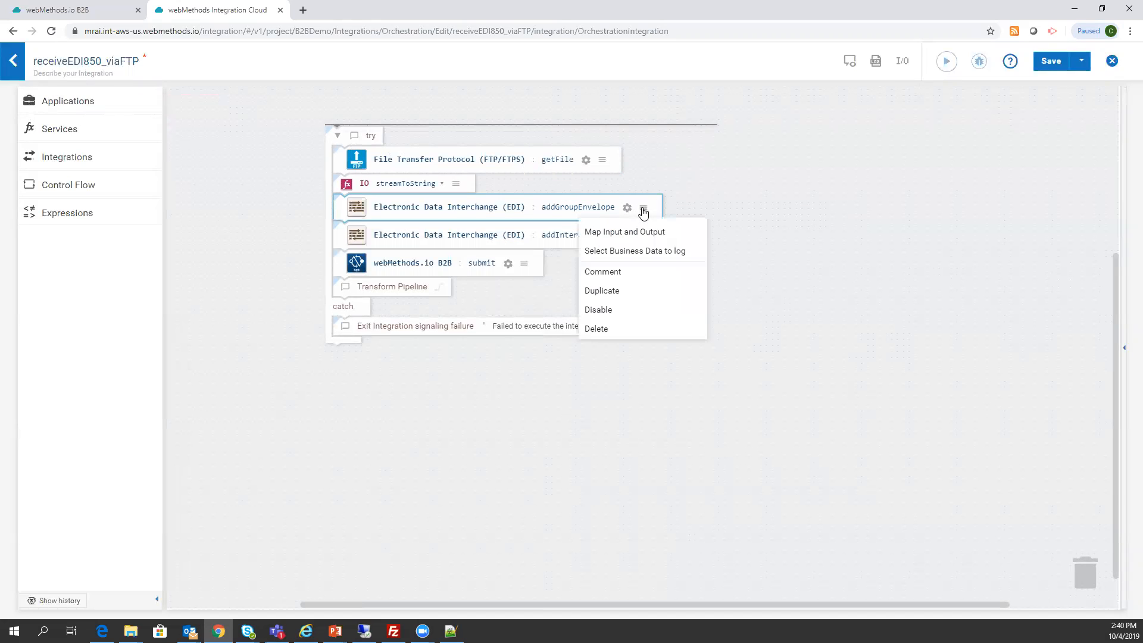
{"action": "left_click", "coordinate": [629, 231]}
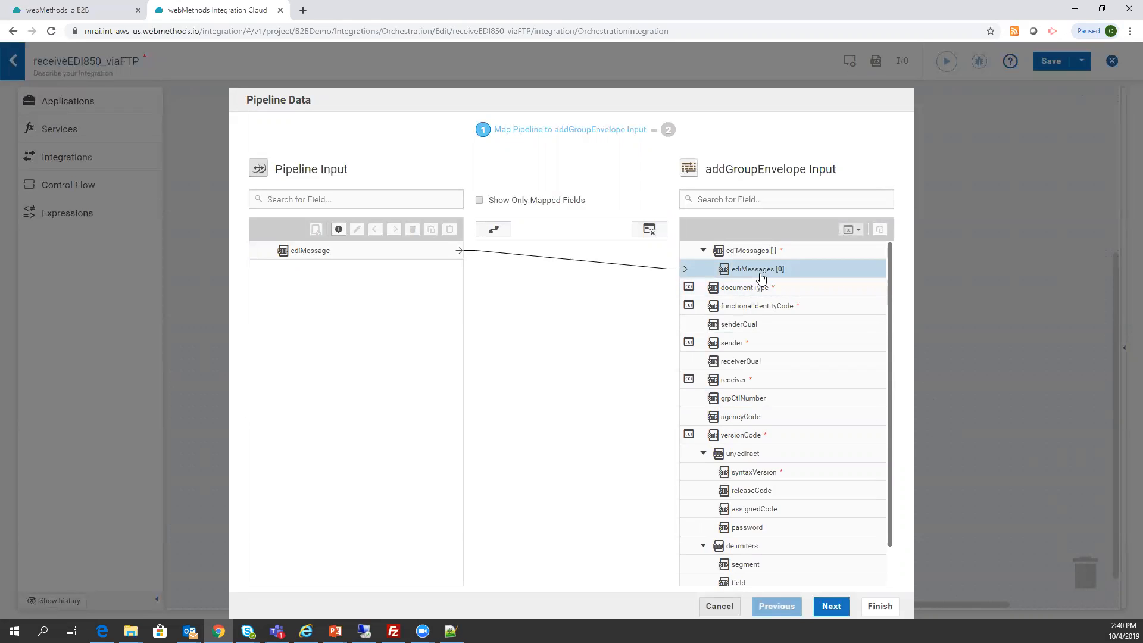
{"action": "left_click", "coordinate": [689, 290]}
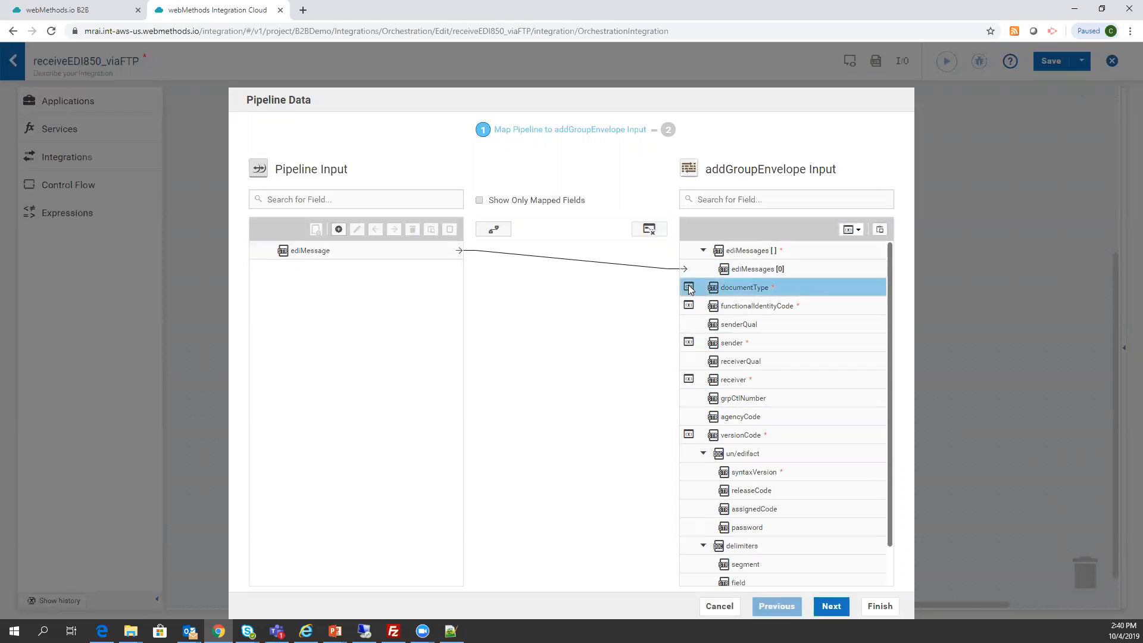
{"action": "left_click", "coordinate": [690, 290]}
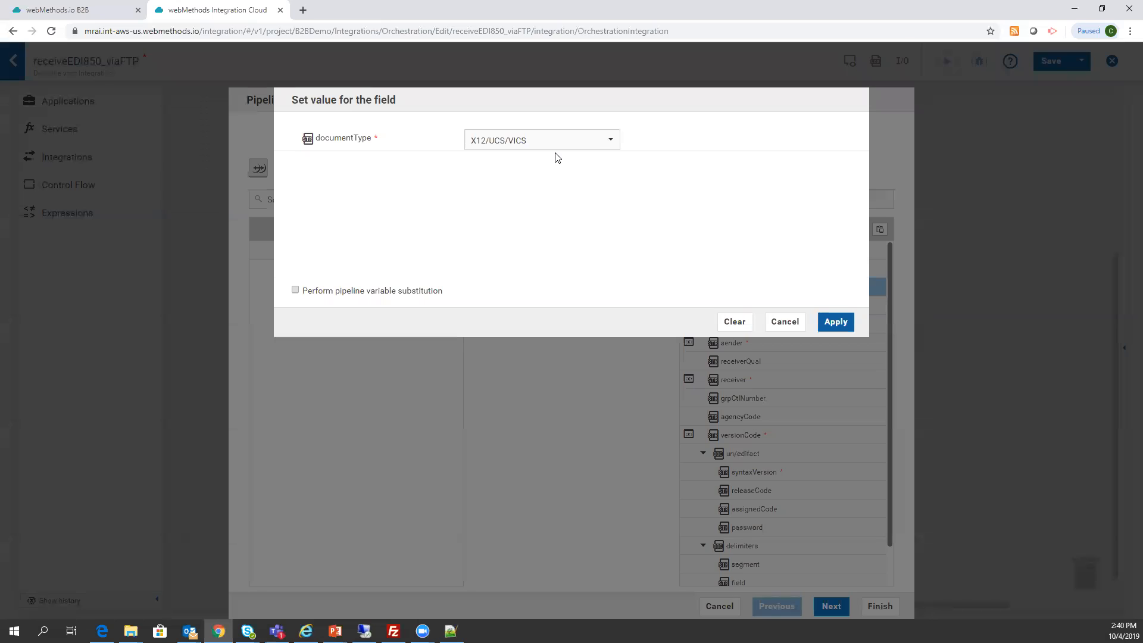
{"action": "left_click", "coordinate": [784, 320]}
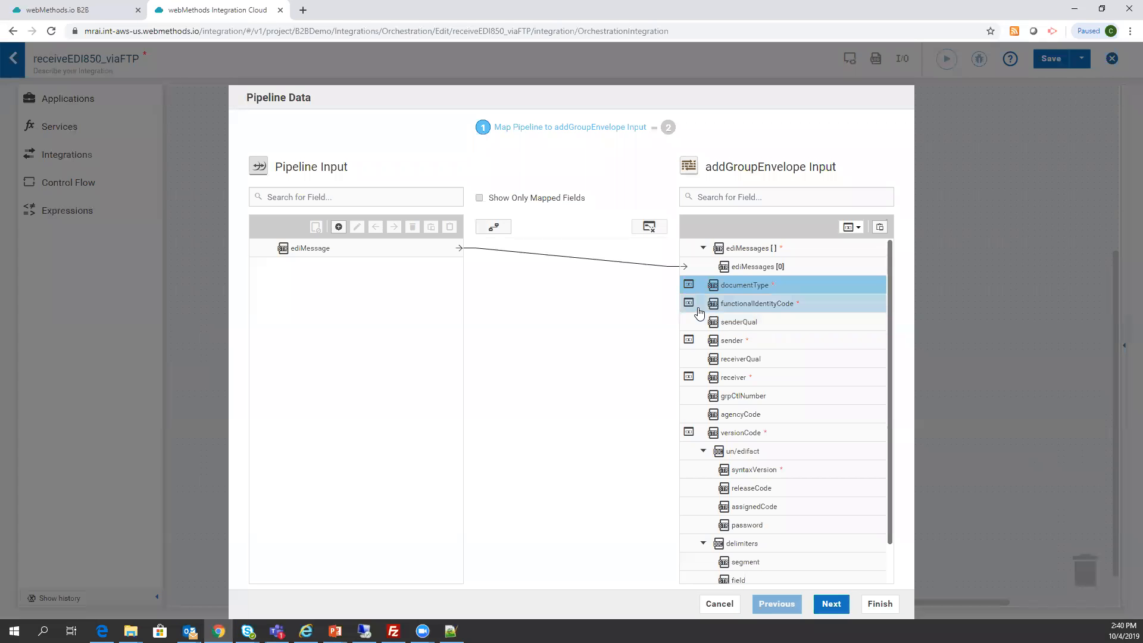
{"action": "left_click", "coordinate": [691, 303]}
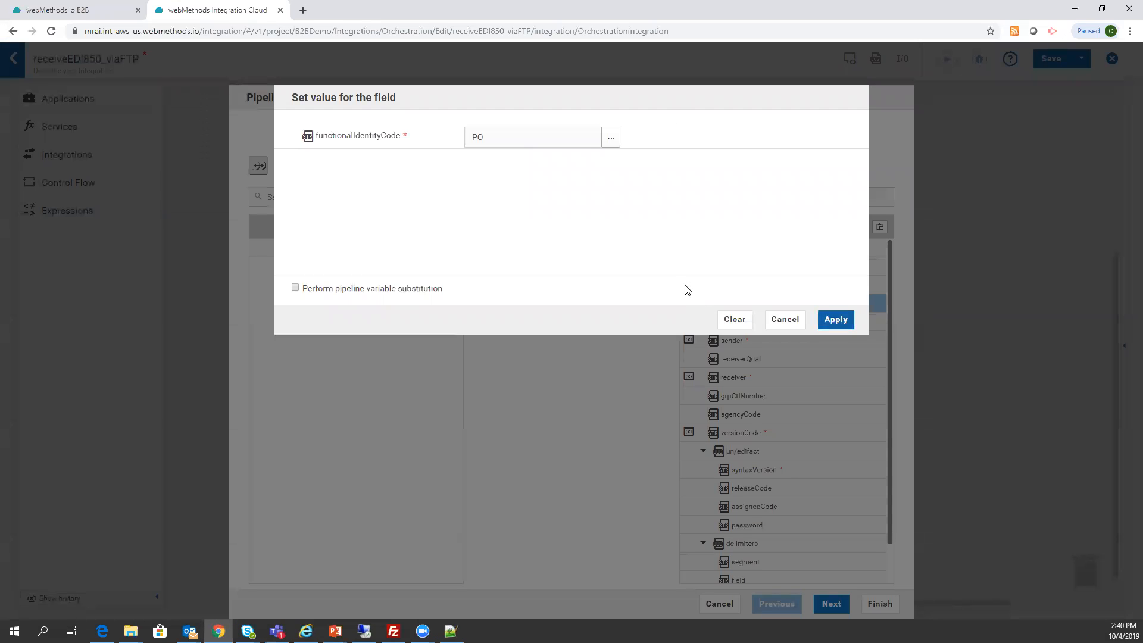
{"action": "left_click", "coordinate": [778, 320]}
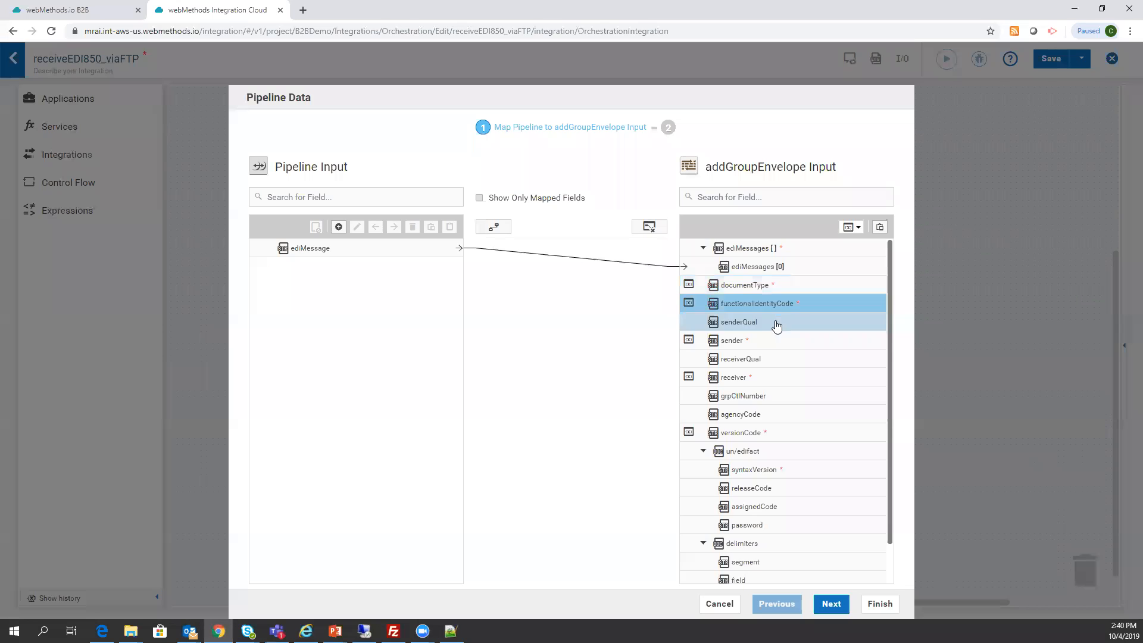
Inspect the sender, receiver and versionCode values in the addGroupEnvelope input, cancelling each without changes
{"action": "left_click", "coordinate": [689, 341]}
{"action": "left_click", "coordinate": [549, 138]}
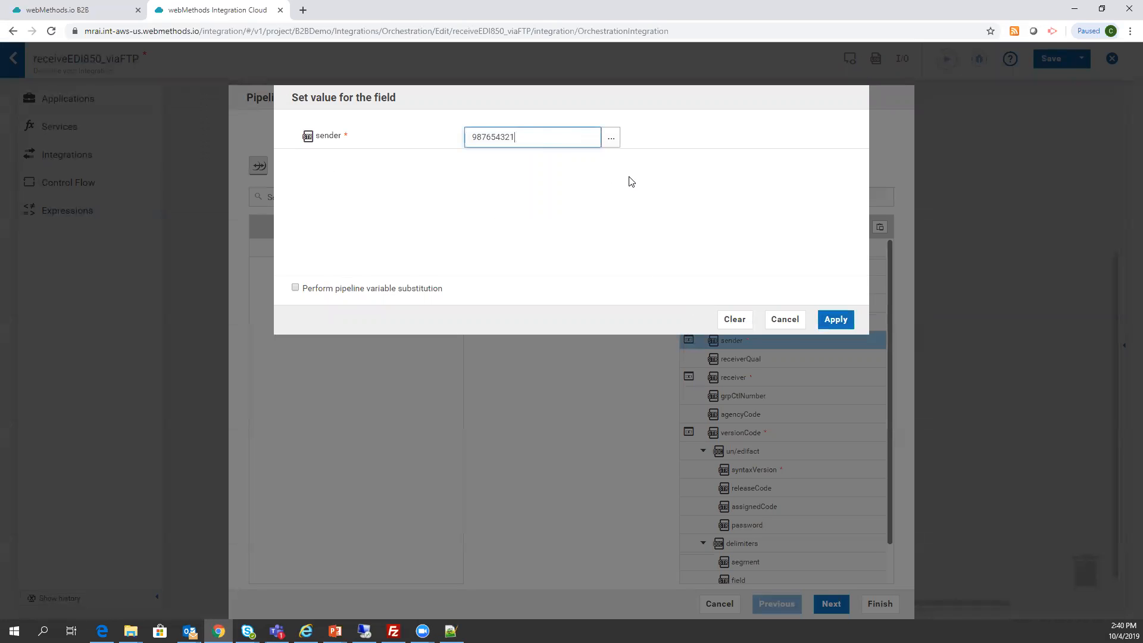
{"action": "left_click", "coordinate": [785, 320]}
{"action": "left_click", "coordinate": [689, 376]}
{"action": "left_click_drag", "start_coordinate": [545, 130], "coordinate": [473, 129]}
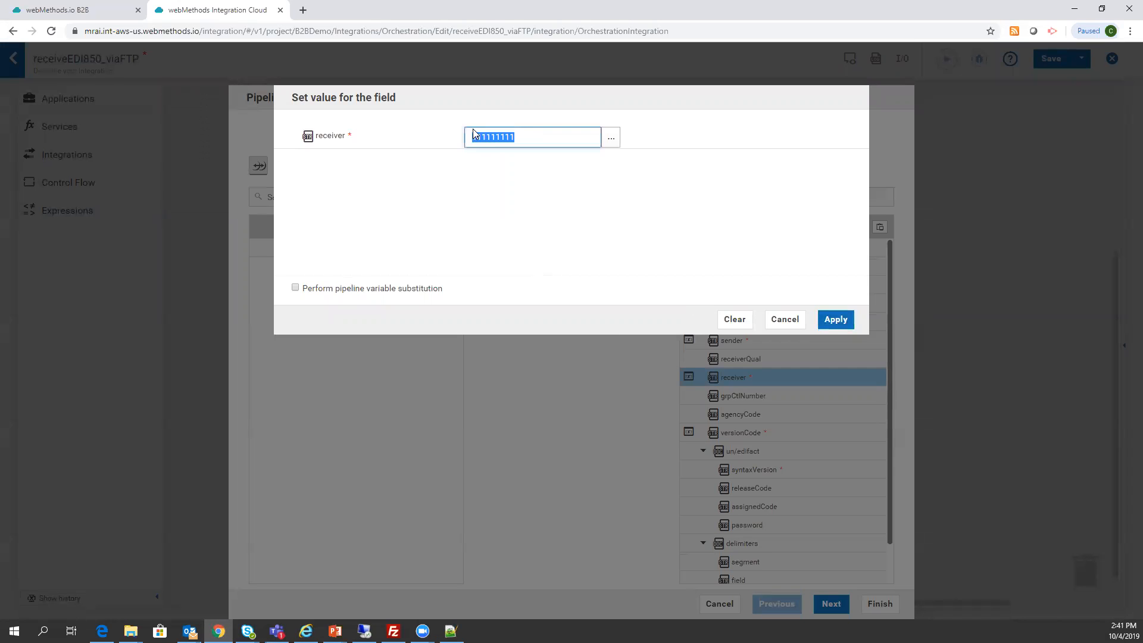
{"action": "left_click", "coordinate": [785, 320]}
{"action": "left_click", "coordinate": [695, 437]}
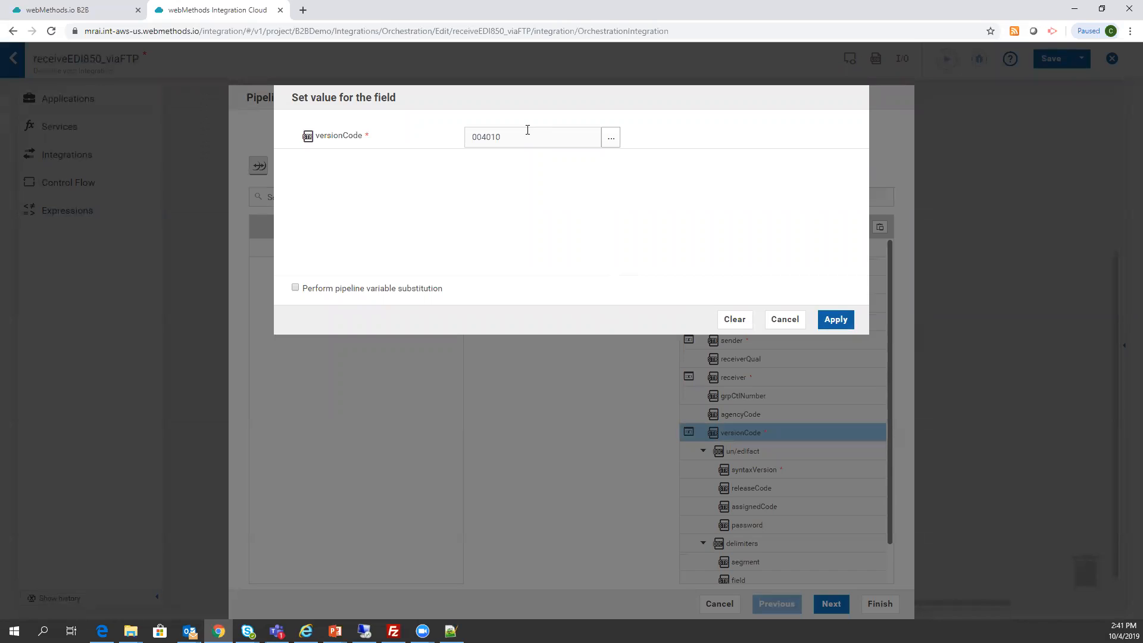
{"action": "left_click", "coordinate": [786, 319]}
Review the output mapping of addGroupEnvelope to the pipeline and close the mapping without saving
{"action": "scroll", "coordinate": [877, 463], "scroll_direction": "down", "scroll_amount": 2}
{"action": "left_click", "coordinate": [832, 604]}
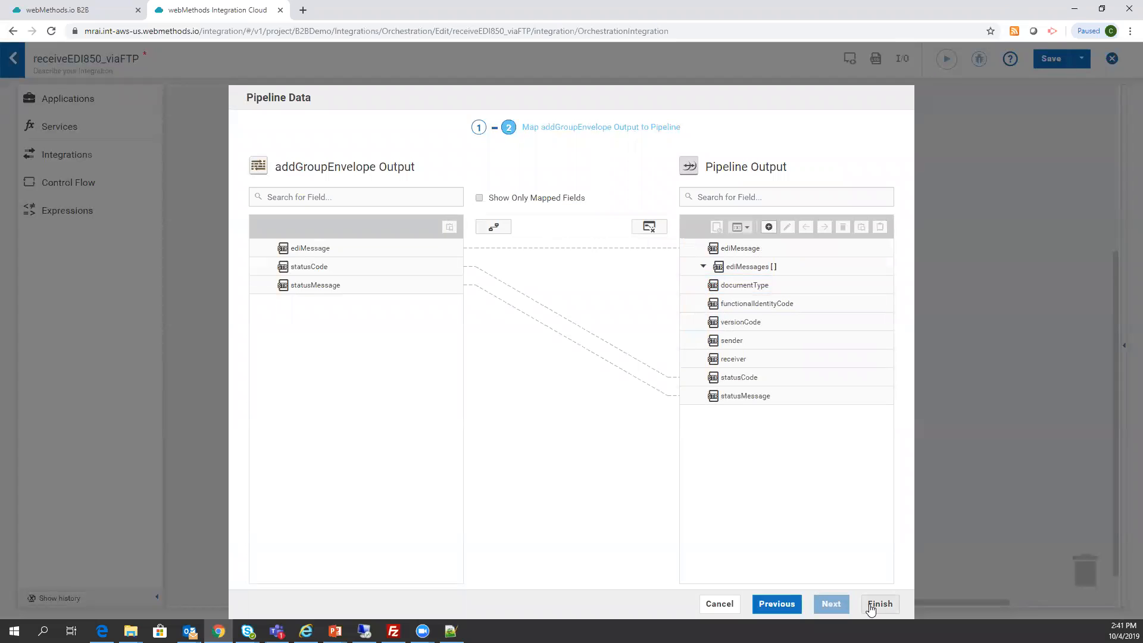
{"action": "left_click", "coordinate": [719, 604]}
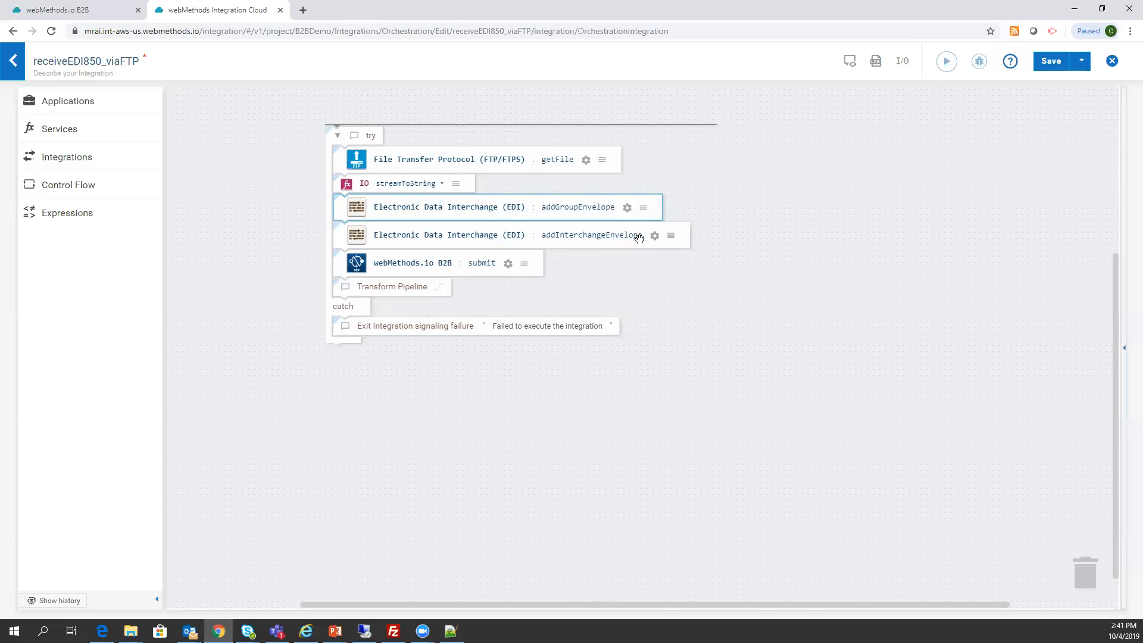
Review the input and output mappings of the addInterchangeEnvelope step, including ctlVersion, and close them without saving
{"action": "left_click", "coordinate": [670, 236]}
{"action": "left_click", "coordinate": [671, 264]}
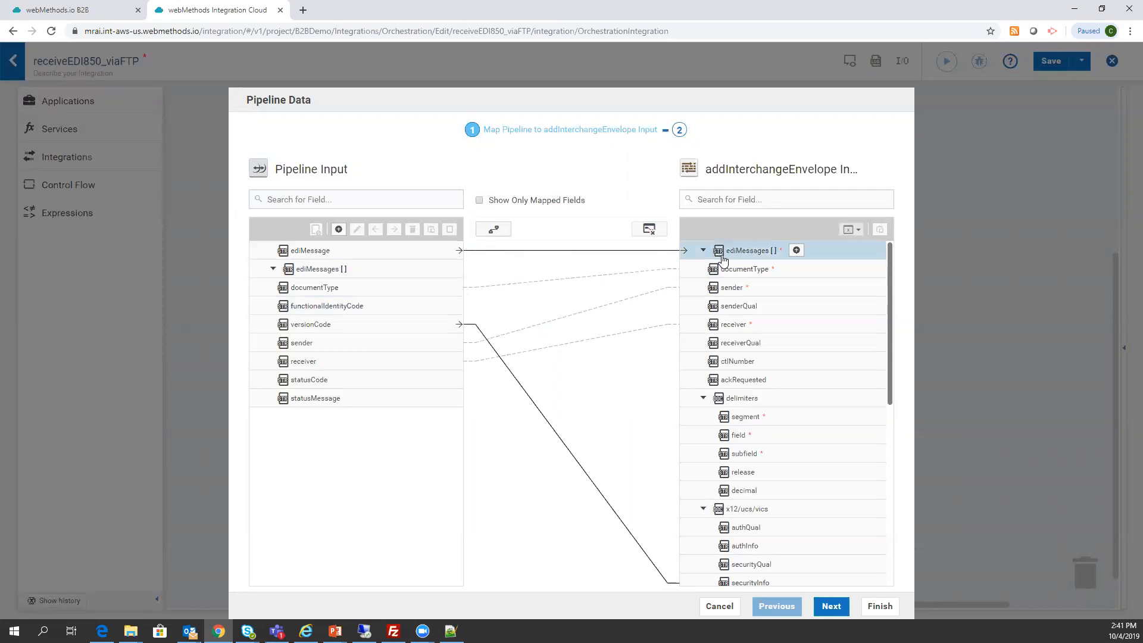
{"action": "scroll", "coordinate": [873, 551], "scroll_direction": "down", "scroll_amount": 3}
{"action": "scroll", "coordinate": [873, 551], "scroll_direction": "down", "scroll_amount": 2}
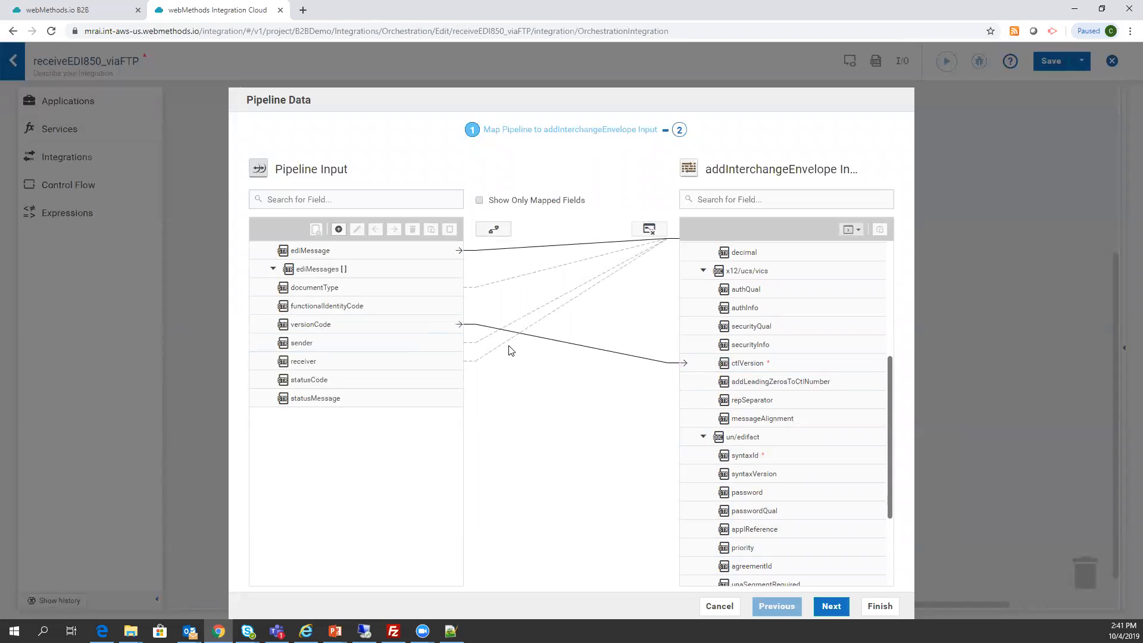
{"action": "left_click", "coordinate": [831, 608]}
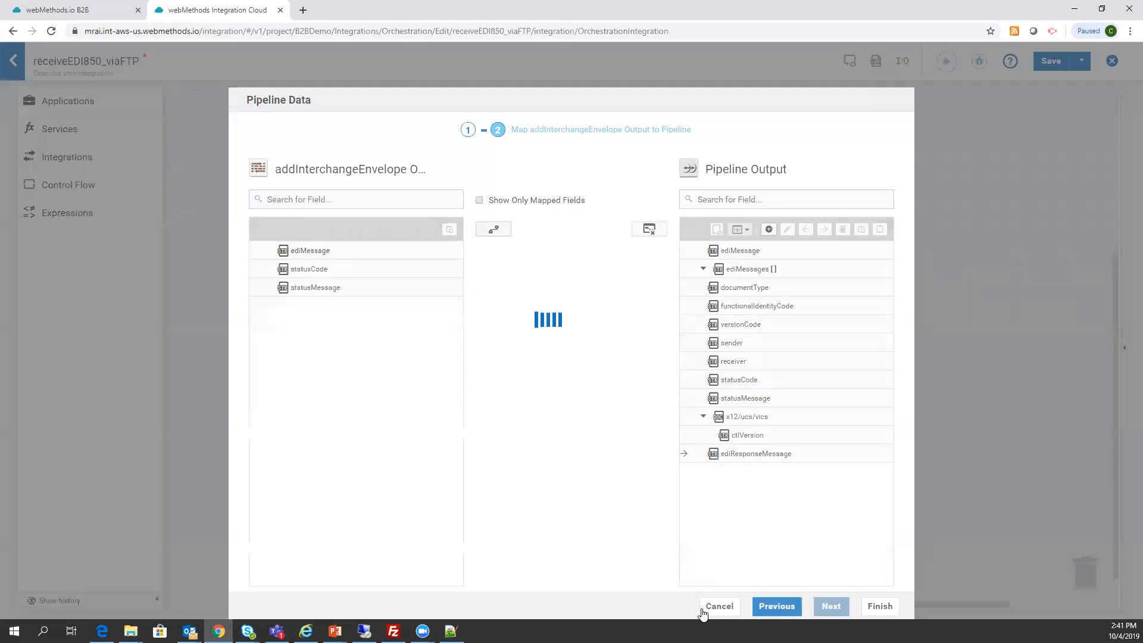
{"action": "left_click", "coordinate": [721, 607]}
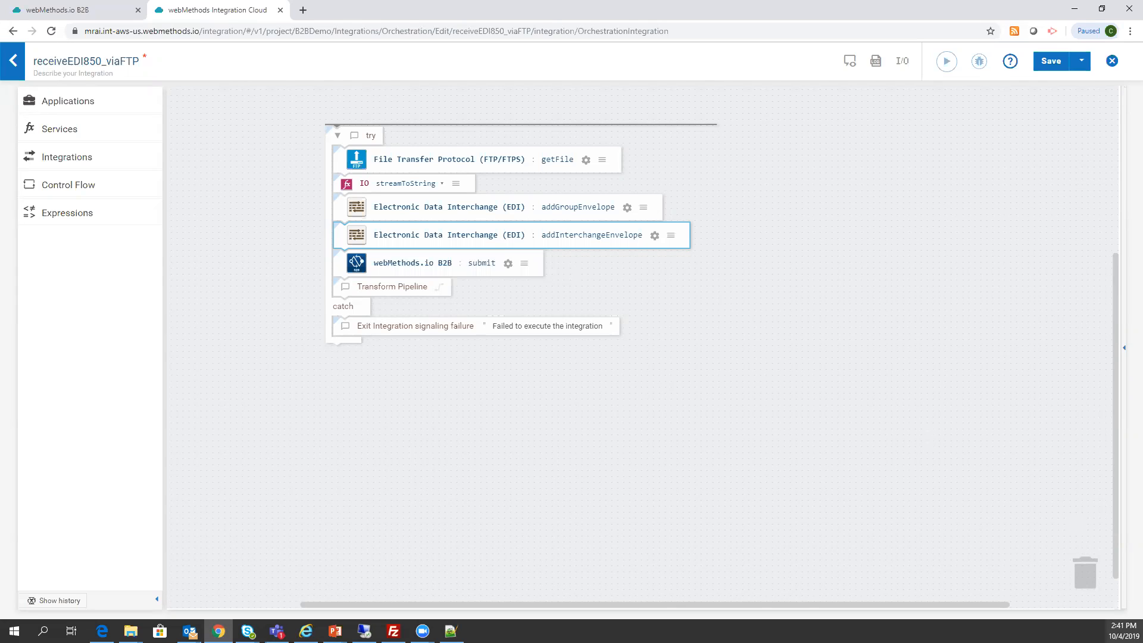
Search the integration's applications for "b2b" and return to the flow without adding a step
{"action": "left_click", "coordinate": [55, 102]}
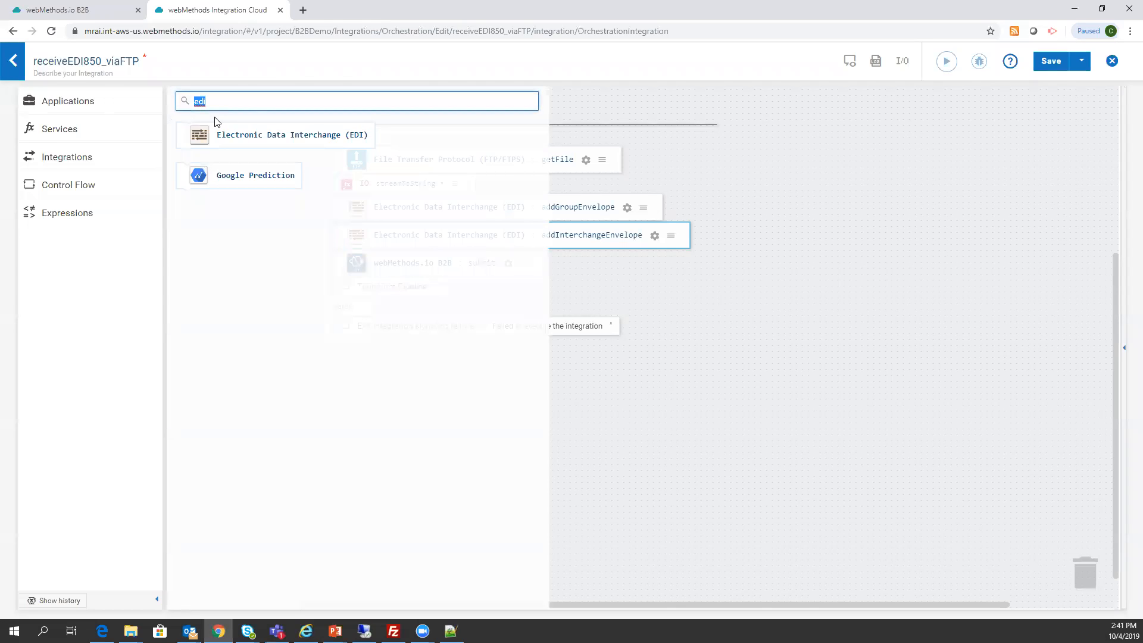
{"action": "type", "text": "b2b"}
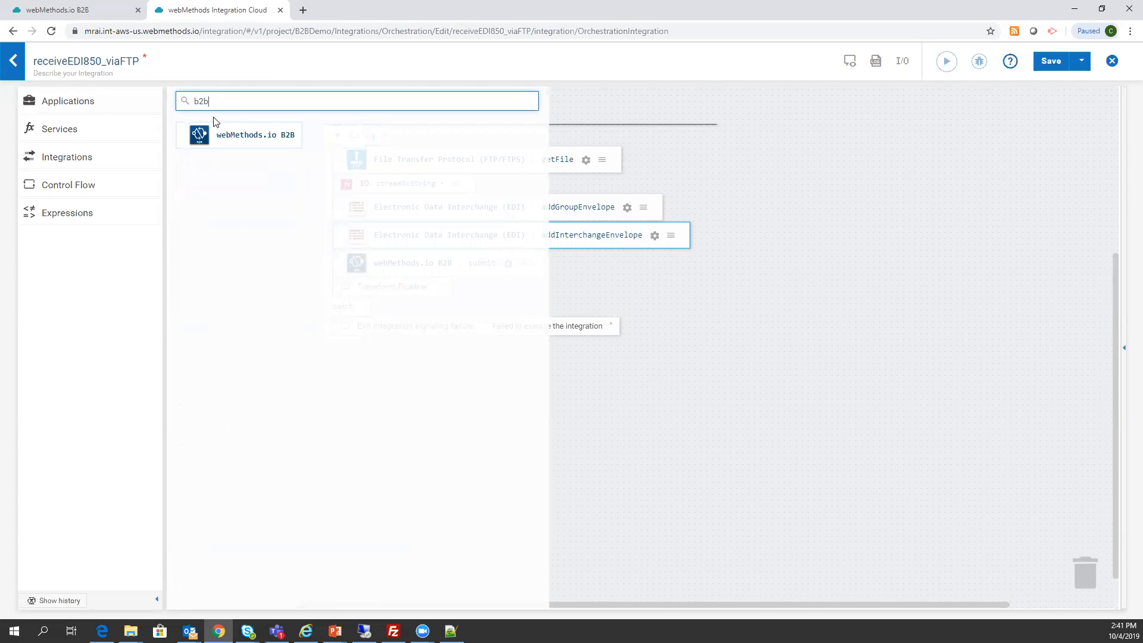
{"action": "left_click_drag", "start_coordinate": [221, 135], "coordinate": [89, 133]}
Review the account and operation choices of the webMethods.io B2B submit step, and leave the integration editor without saving
{"action": "left_click", "coordinate": [508, 265]}
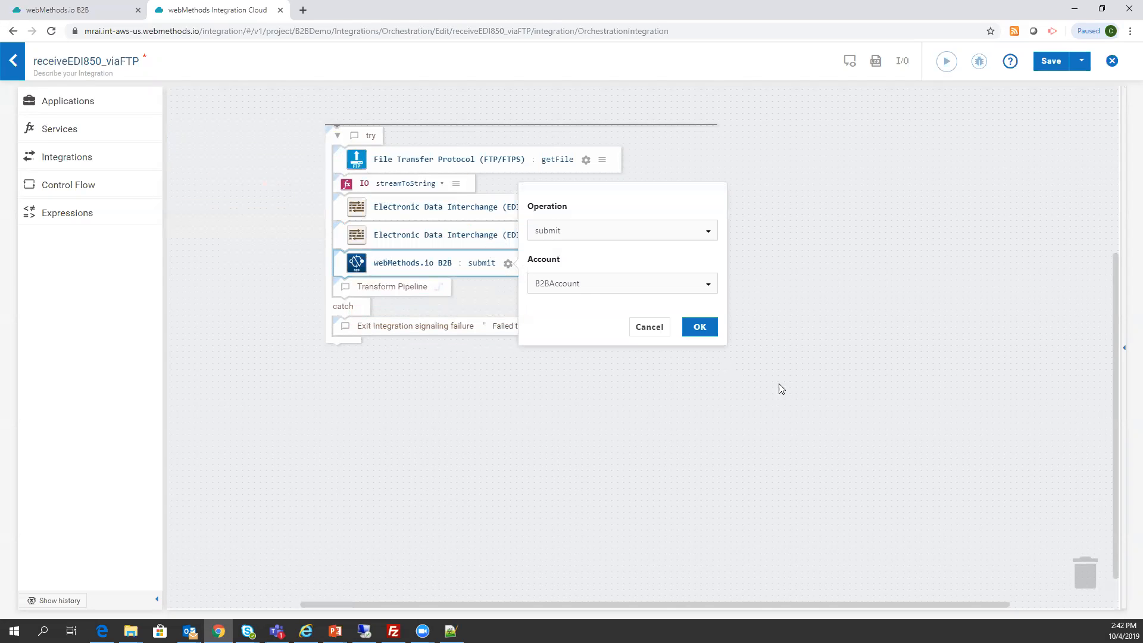
{"action": "left_click", "coordinate": [605, 285]}
{"action": "left_click", "coordinate": [606, 285]}
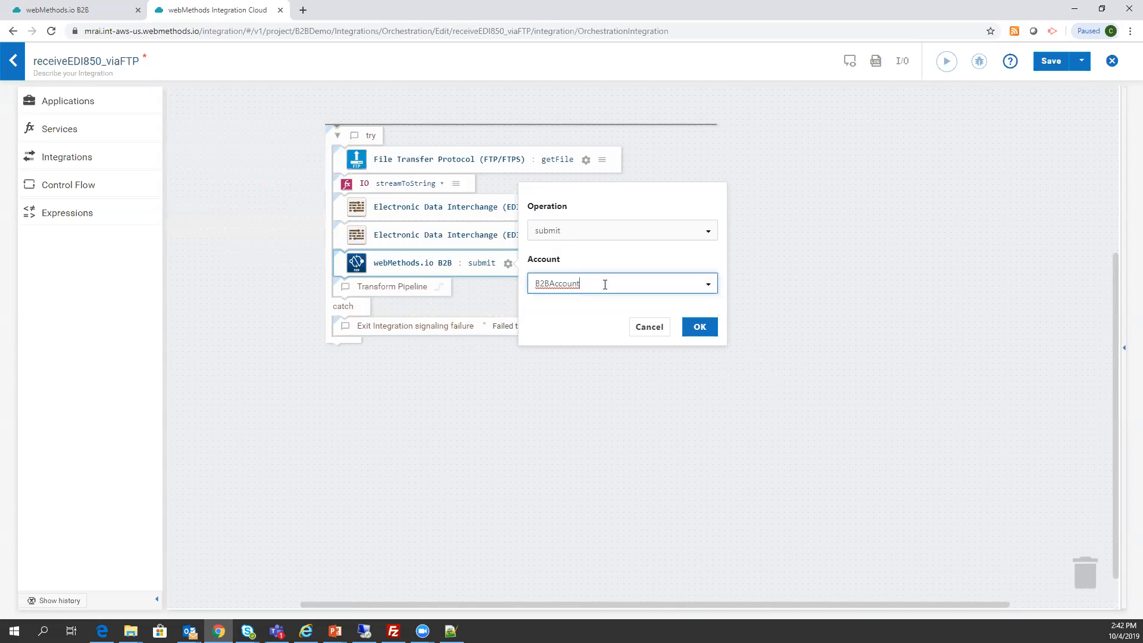
{"action": "left_click", "coordinate": [595, 231]}
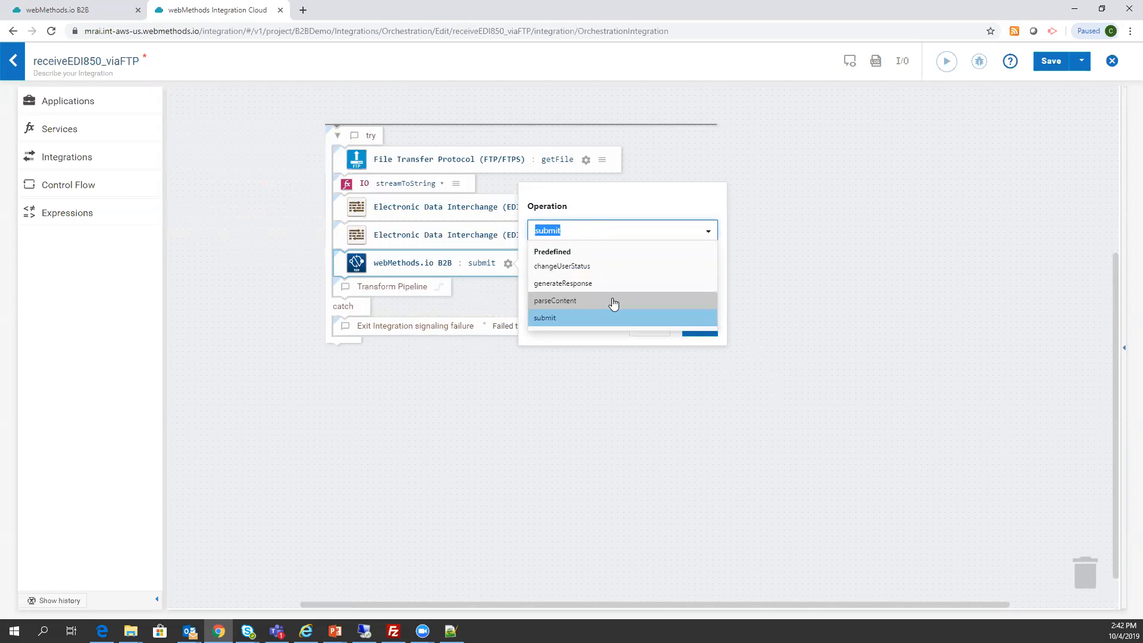
{"action": "left_click", "coordinate": [547, 321]}
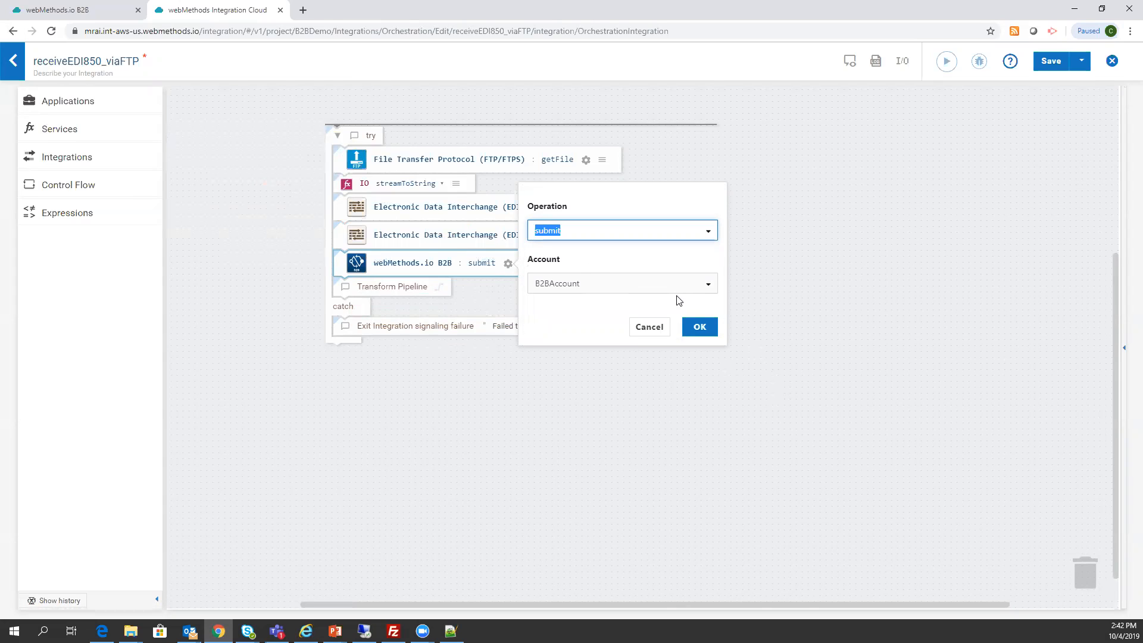
{"action": "left_click", "coordinate": [647, 332]}
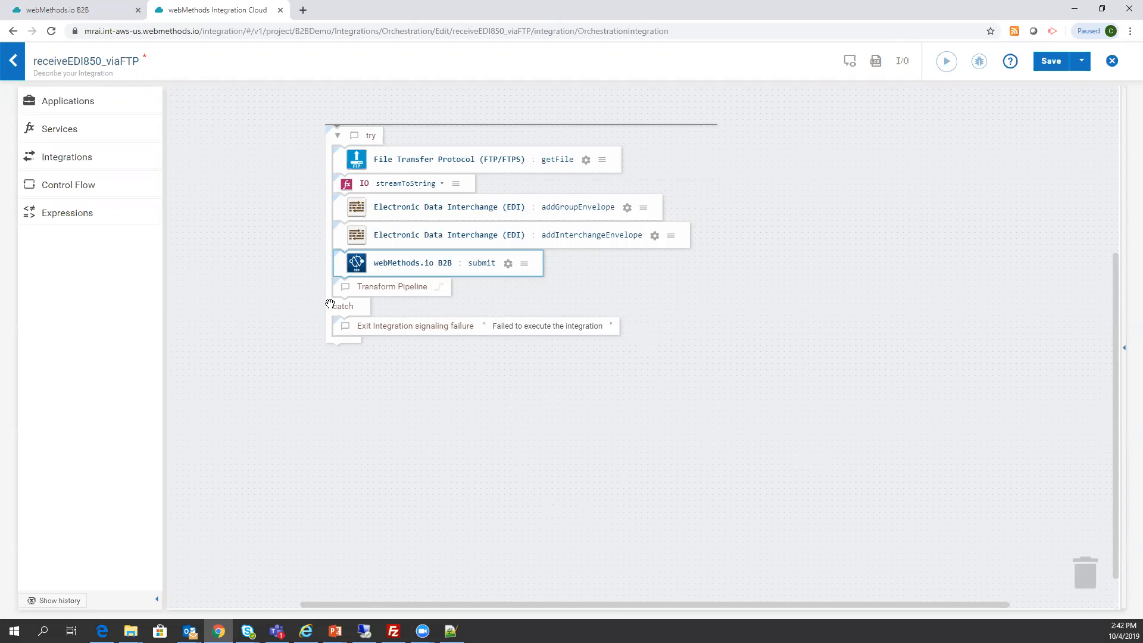
{"action": "left_click", "coordinate": [13, 60]}
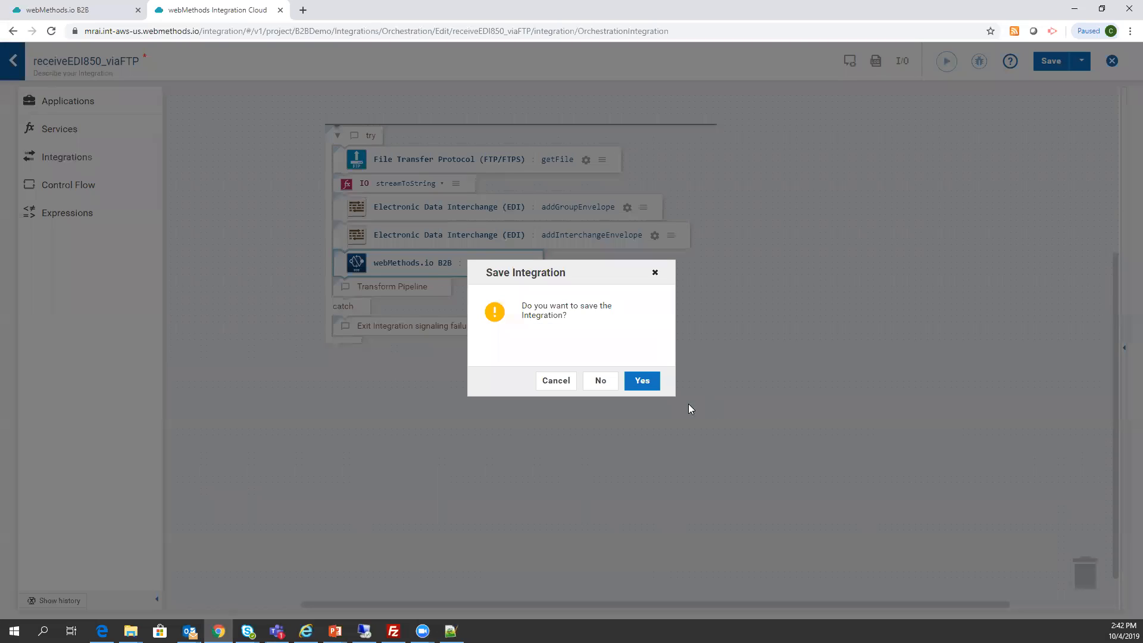
{"action": "left_click", "coordinate": [600, 384]}
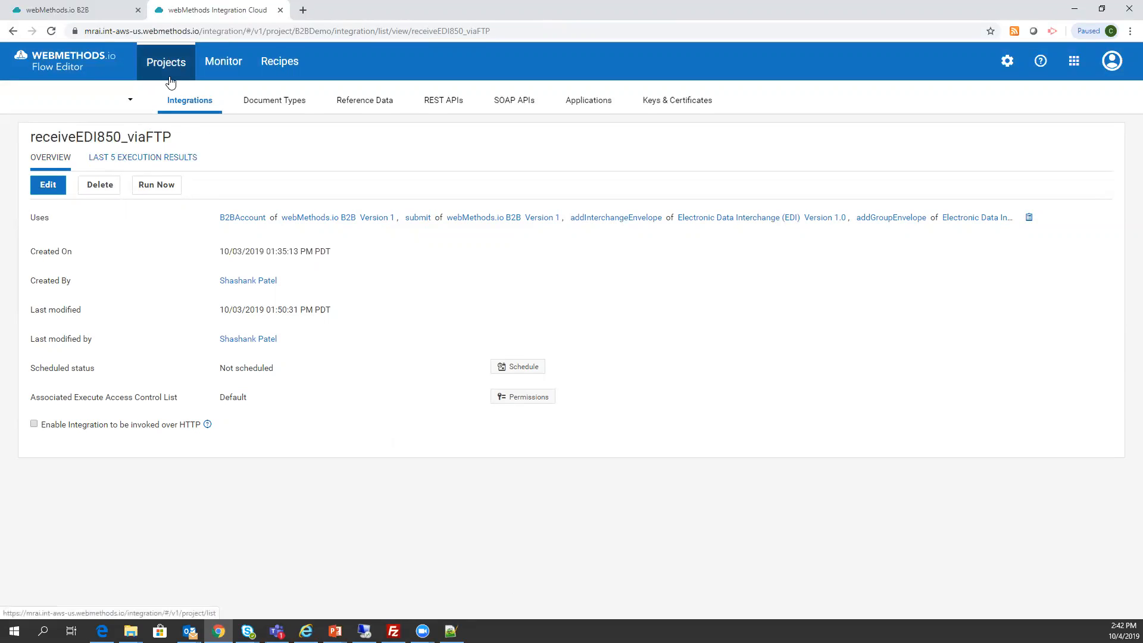
Return to the B2BDemo project's integrations list and reload it
{"action": "left_click", "coordinate": [187, 106]}
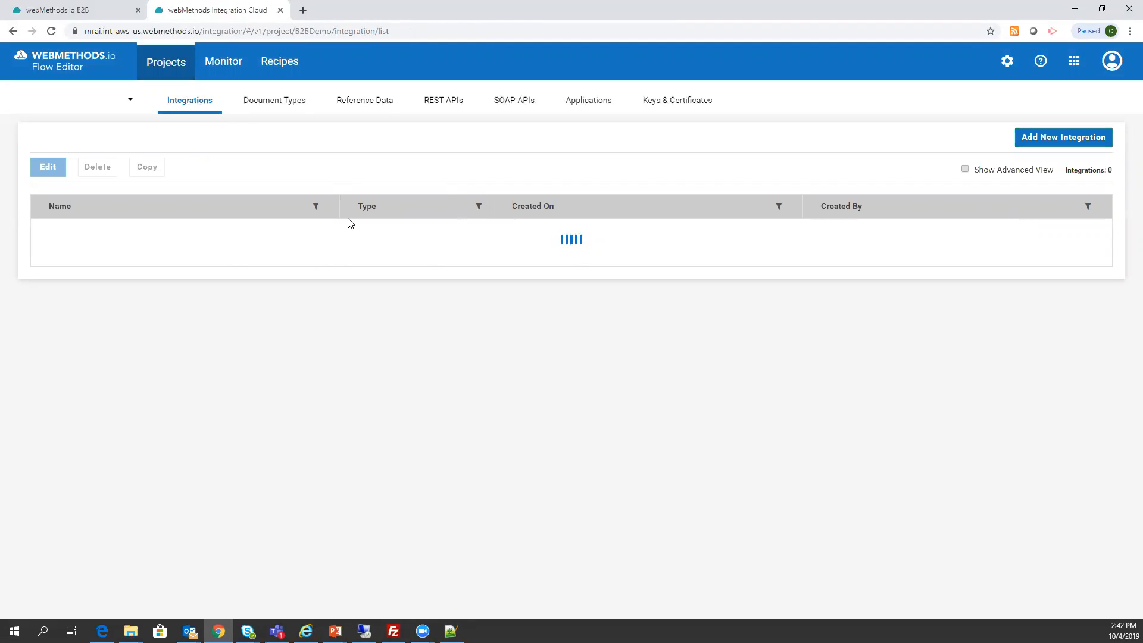
{"action": "left_click", "coordinate": [186, 34]}
{"action": "key", "text": "Return"}
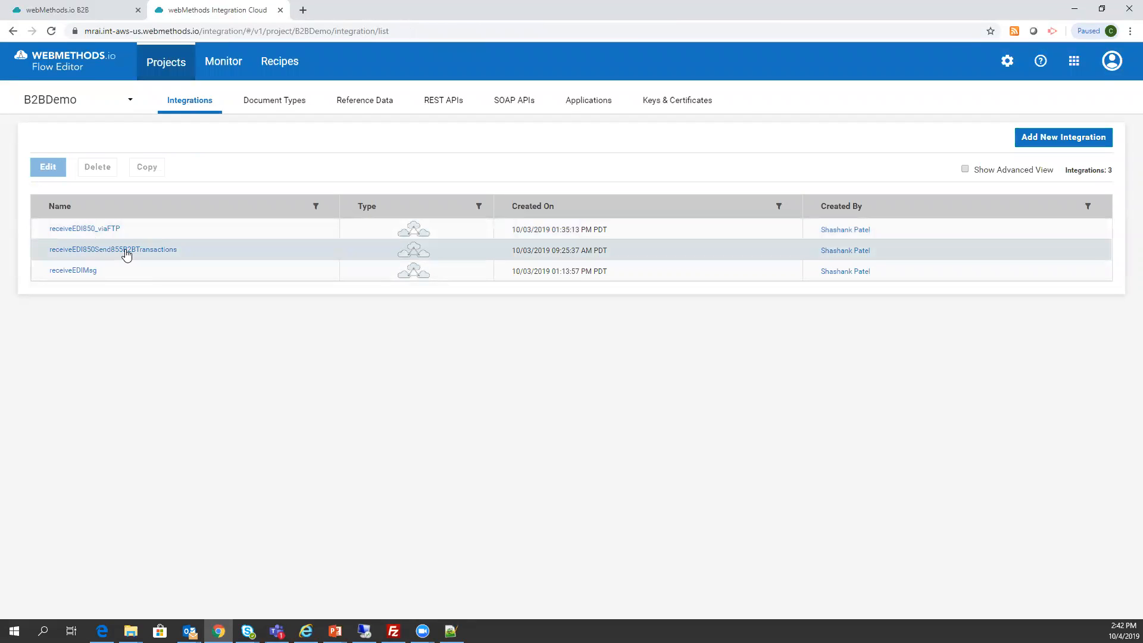
Search the integration recipes for "edi"
{"action": "left_click", "coordinate": [291, 66]}
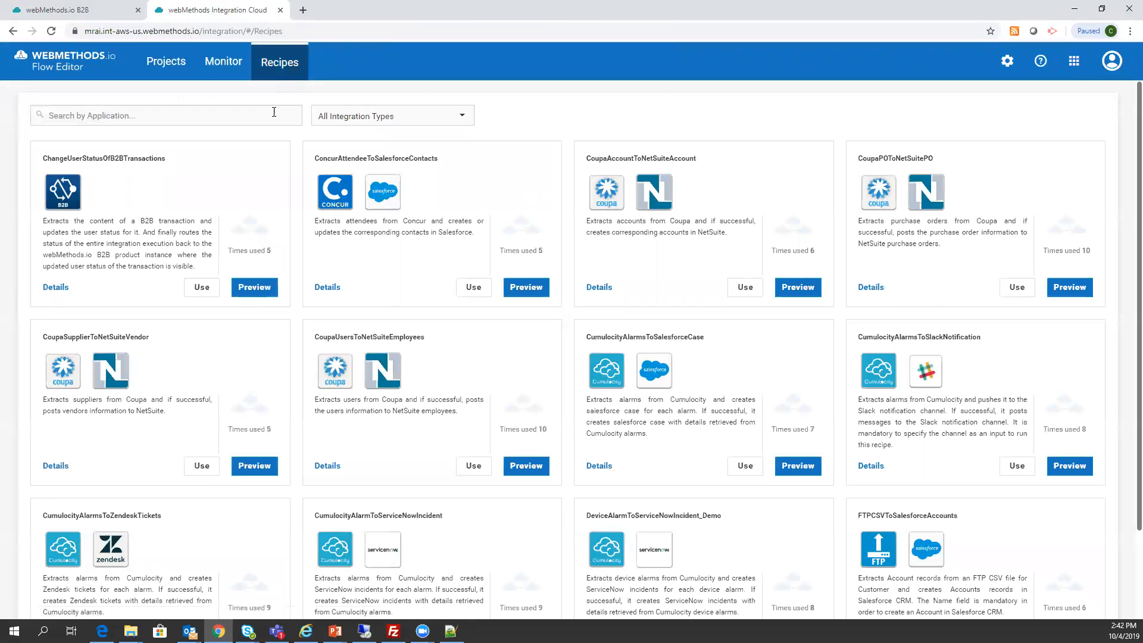
{"action": "left_click", "coordinate": [274, 115]}
{"action": "type", "text": "edi"}
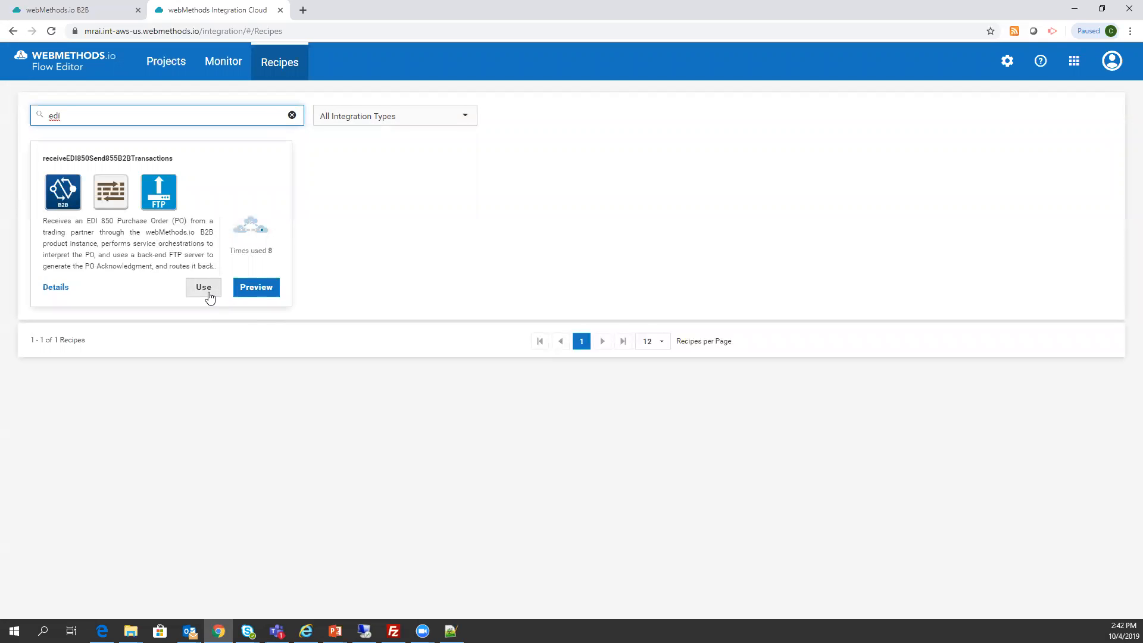
Start an integration from the receiveEDI850Send855B2BTransactions recipe in the B2BDemo project
{"action": "left_click", "coordinate": [208, 292]}
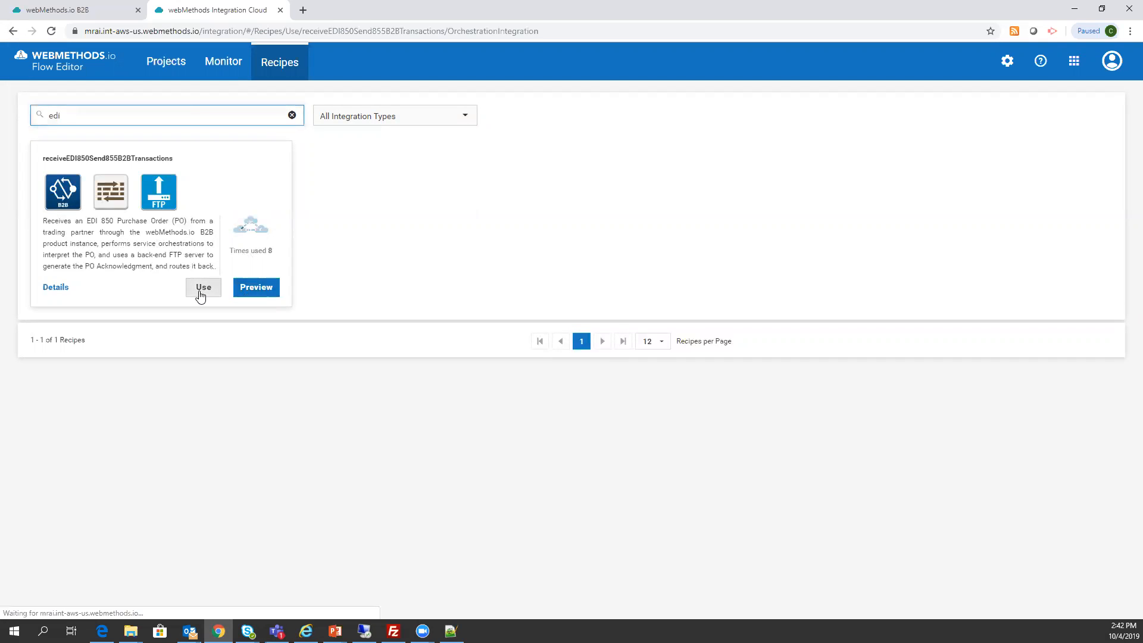
{"action": "left_click", "coordinate": [529, 190]}
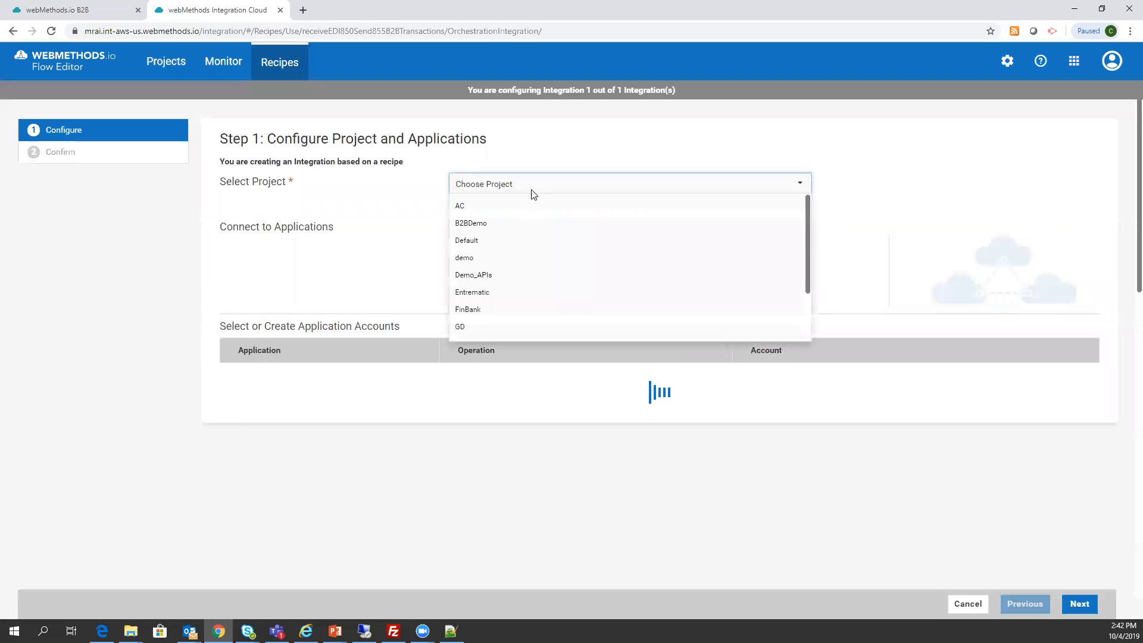
{"action": "left_click", "coordinate": [514, 231]}
Assign B2BAccount to the parseContent and submit operations of the recipe
{"action": "scroll", "coordinate": [767, 412], "scroll_direction": "down", "scroll_amount": 1}
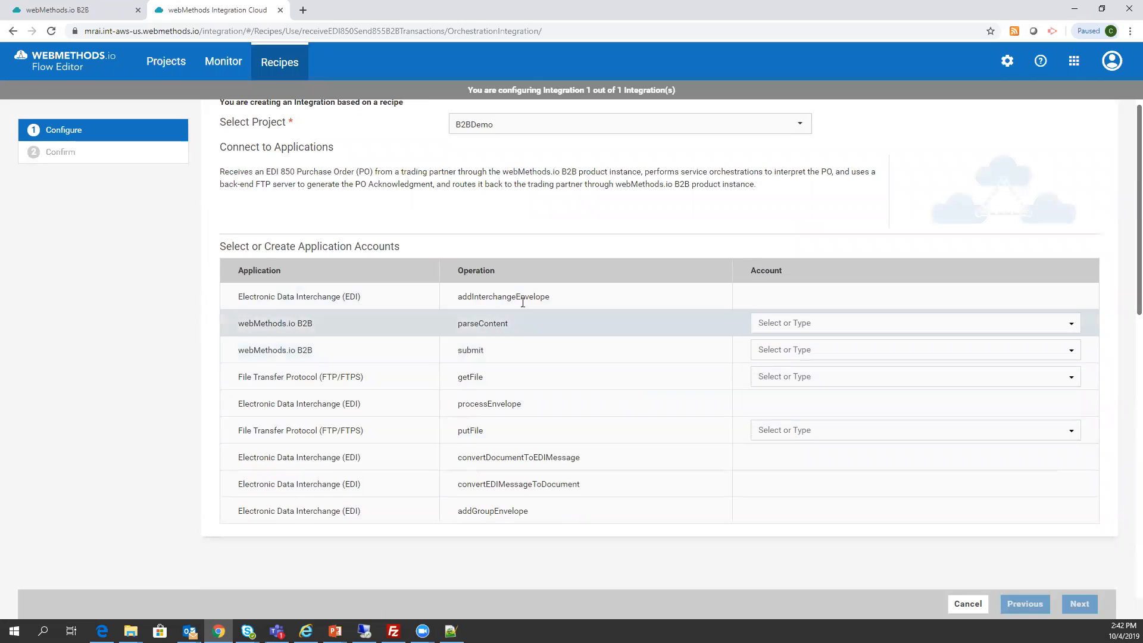
{"action": "left_click", "coordinate": [887, 322]}
{"action": "left_click", "coordinate": [819, 346]}
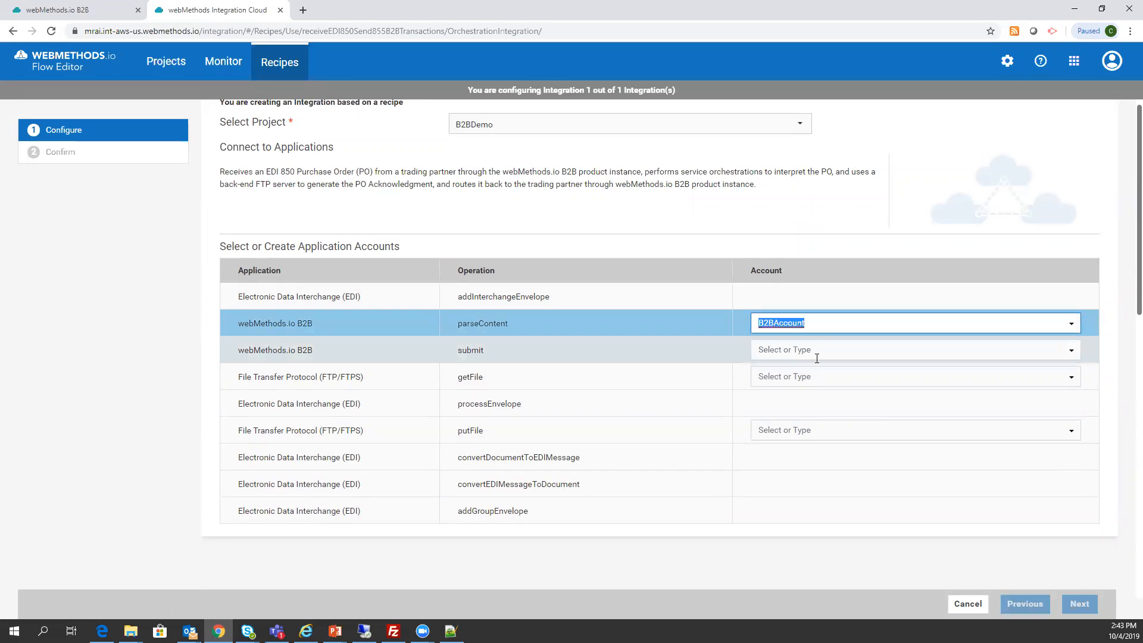
{"action": "left_click", "coordinate": [817, 356]}
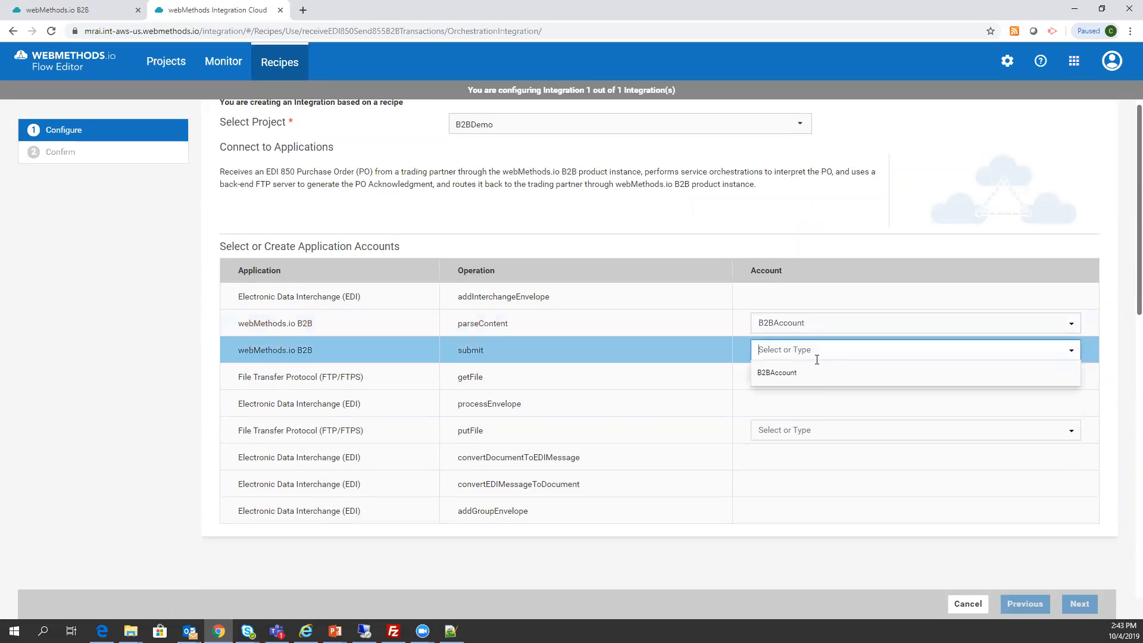
{"action": "left_click", "coordinate": [814, 375]}
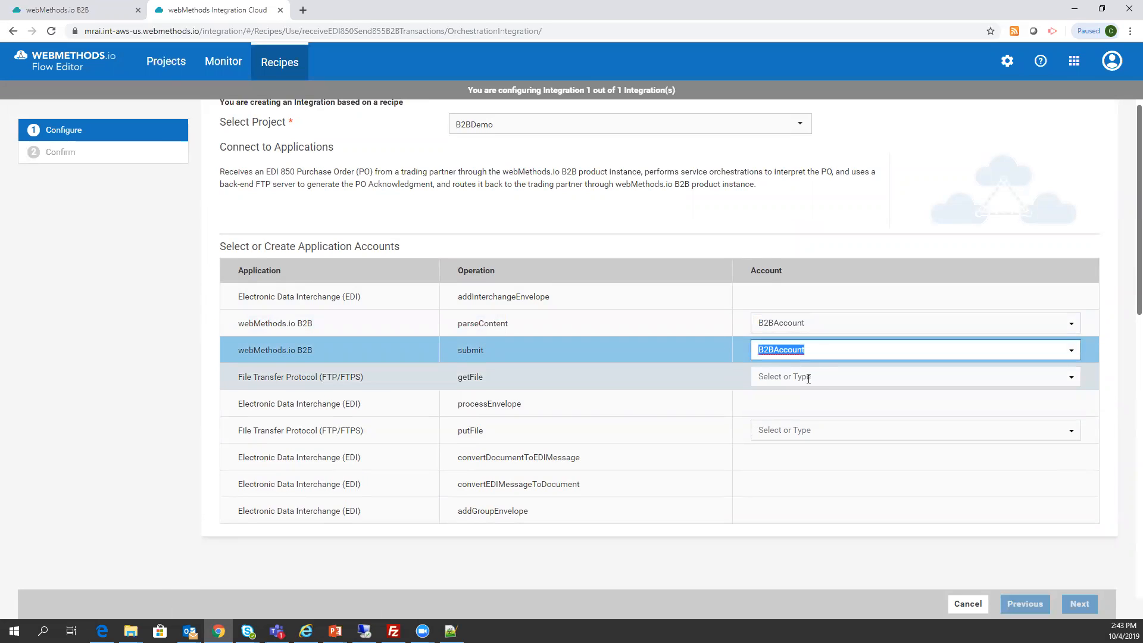
Review the new FTP account form for getFile, from name and description to host, port, user and password, and cancel it without creating an account
{"action": "left_click", "coordinate": [809, 377]}
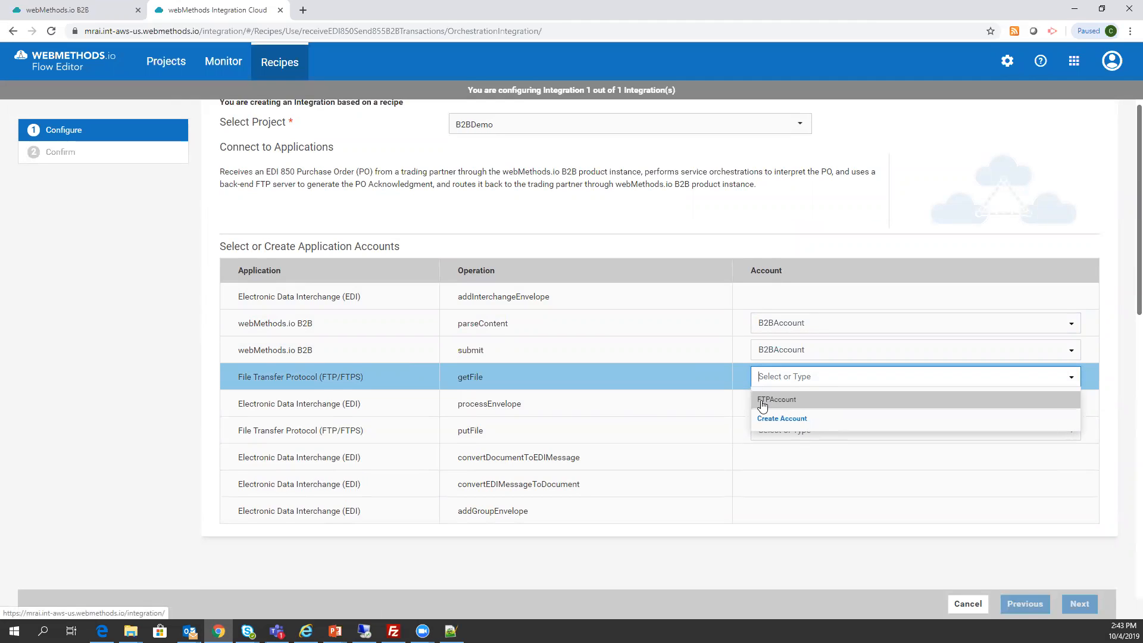
{"action": "left_click", "coordinate": [783, 420]}
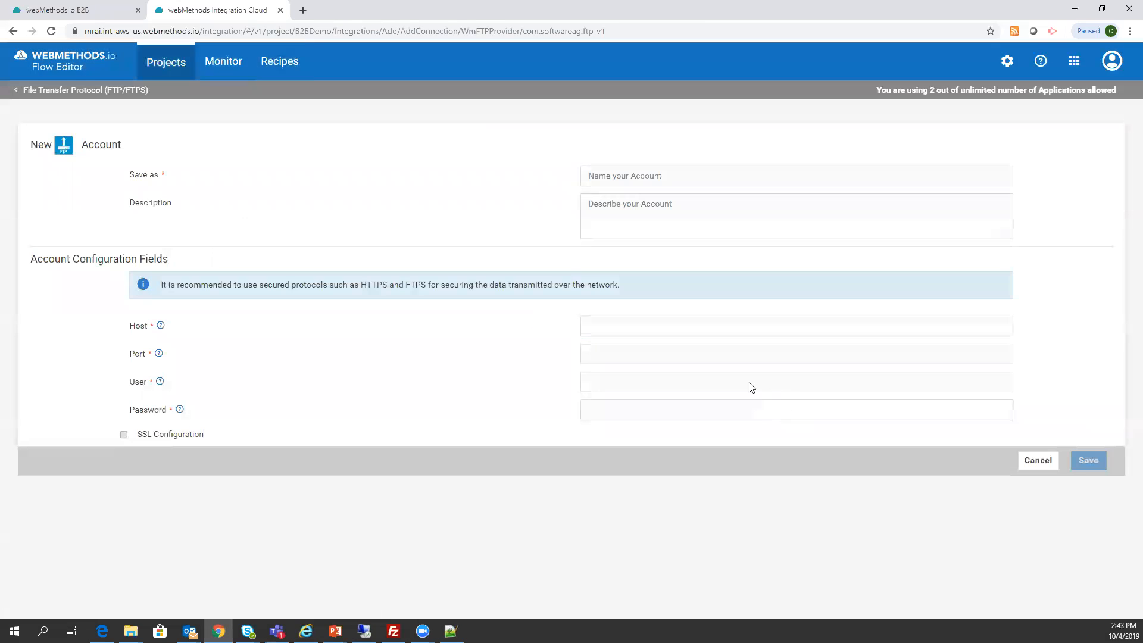
{"action": "left_click", "coordinate": [635, 317]}
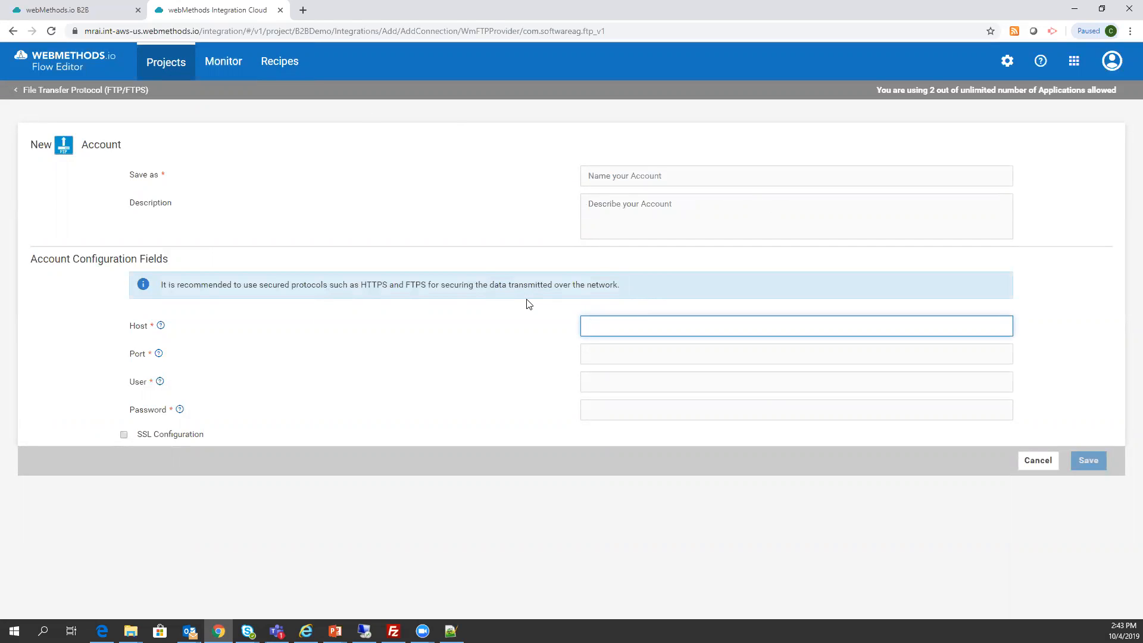
{"action": "left_click", "coordinate": [606, 174]}
{"action": "left_click", "coordinate": [608, 204]}
{"action": "left_click", "coordinate": [599, 321]}
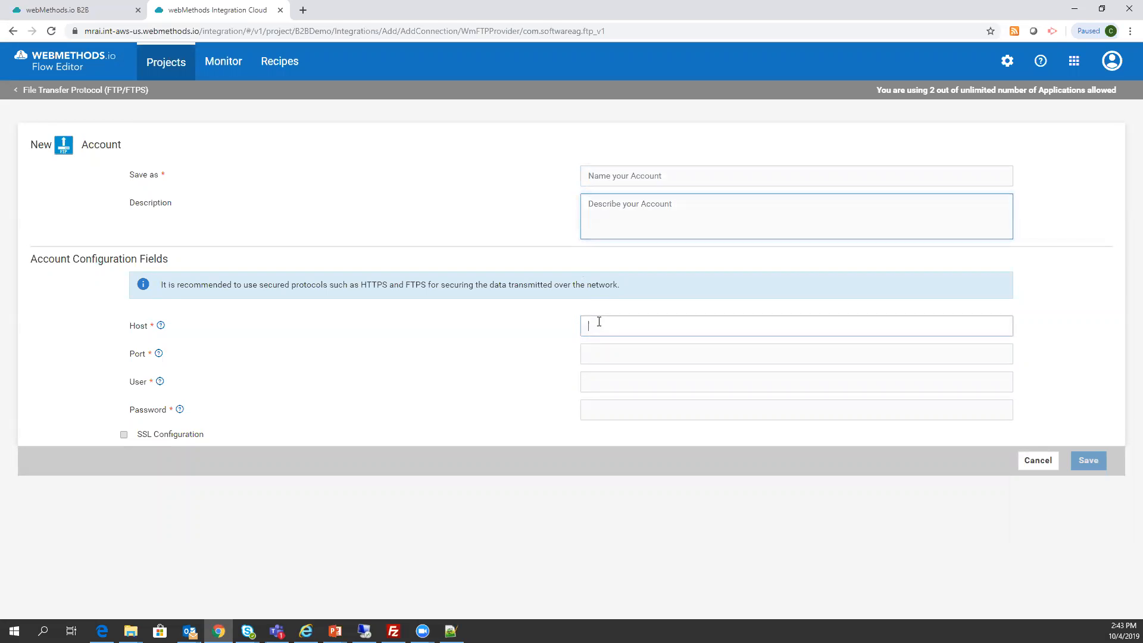
{"action": "left_click", "coordinate": [604, 361]}
{"action": "left_click", "coordinate": [597, 383]}
{"action": "left_click", "coordinate": [600, 425]}
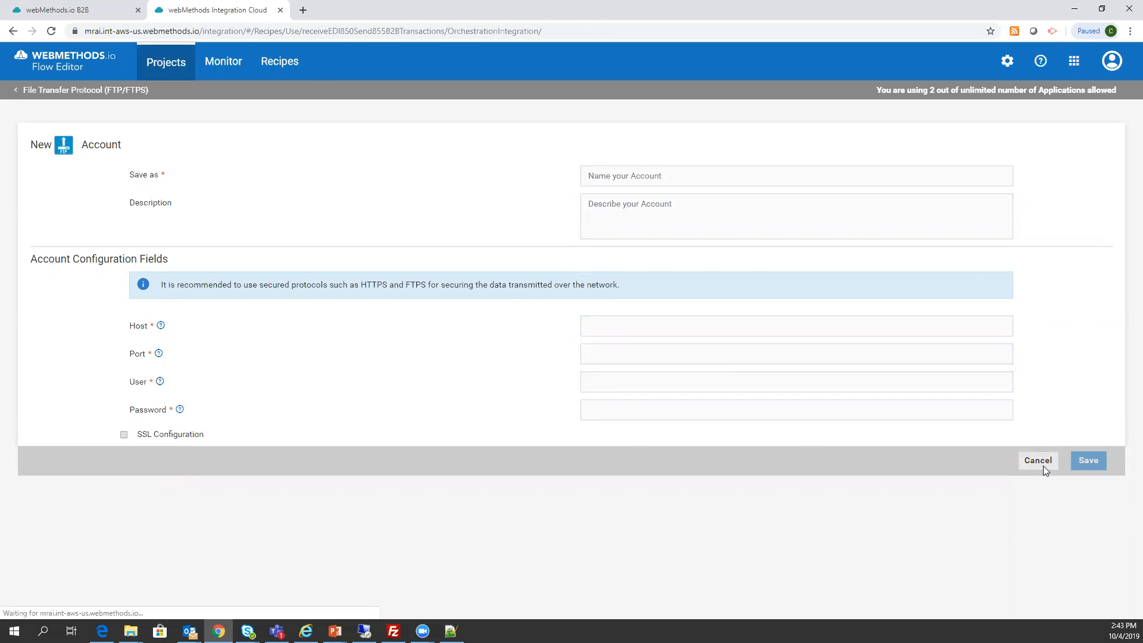
{"action": "left_click", "coordinate": [1039, 462]}
Assign FTPAccount to the getFile and putFile operations, and leave the recipe setup without saving it as an integration
{"action": "left_click", "coordinate": [809, 438]}
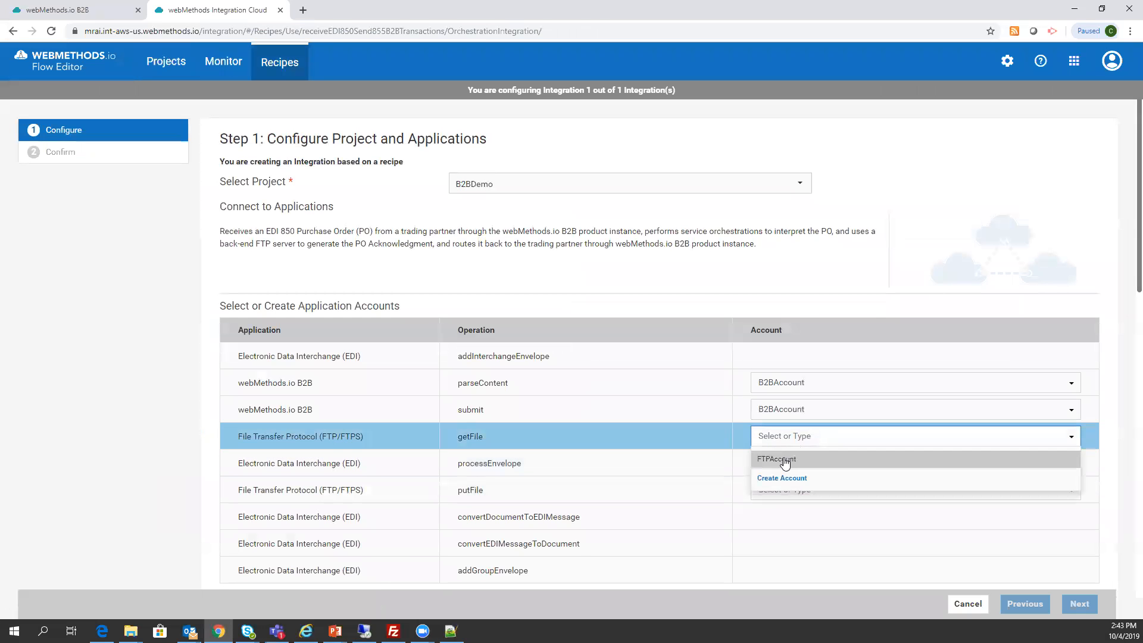
{"action": "left_click", "coordinate": [825, 458]}
{"action": "scroll", "coordinate": [879, 490], "scroll_direction": "down", "scroll_amount": 2}
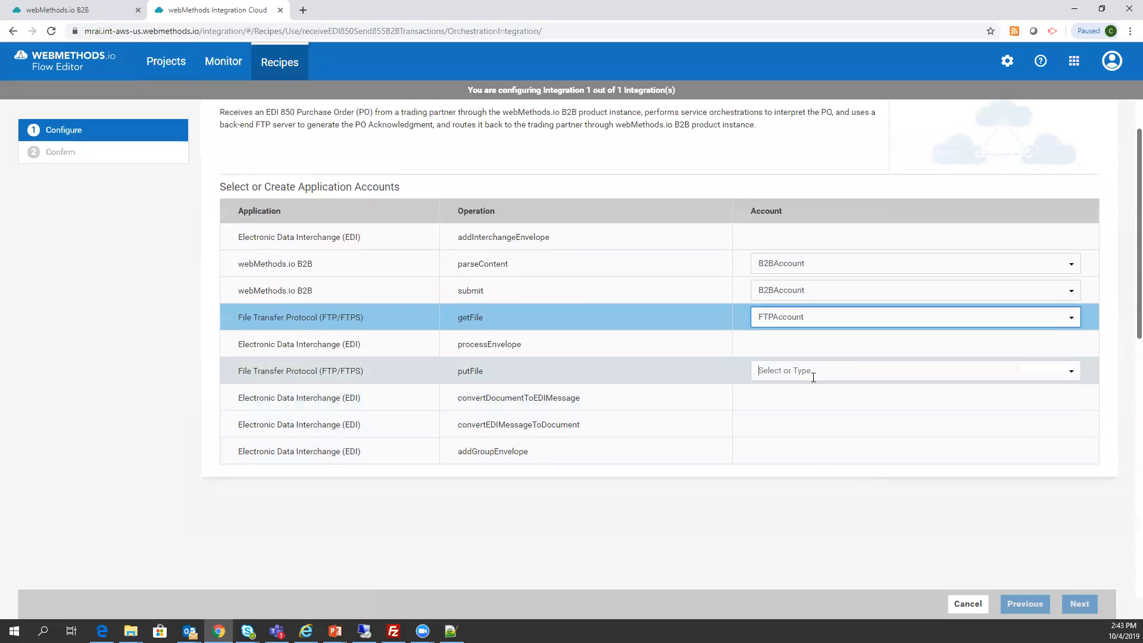
{"action": "left_click", "coordinate": [811, 371]}
{"action": "left_click", "coordinate": [797, 398]}
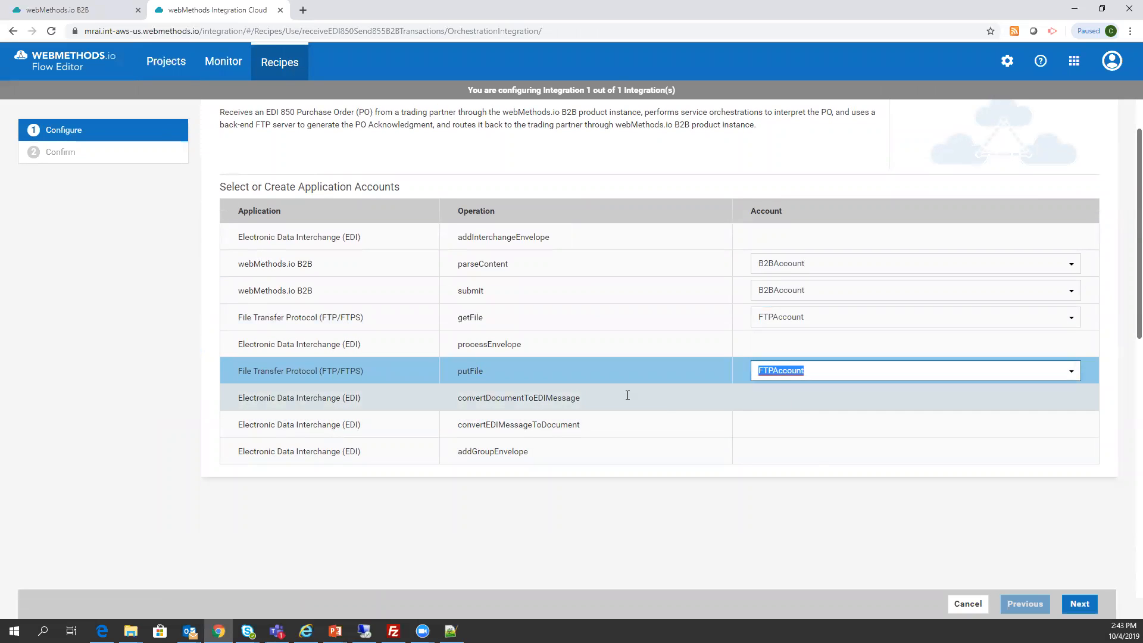
{"action": "left_click", "coordinate": [969, 605]}
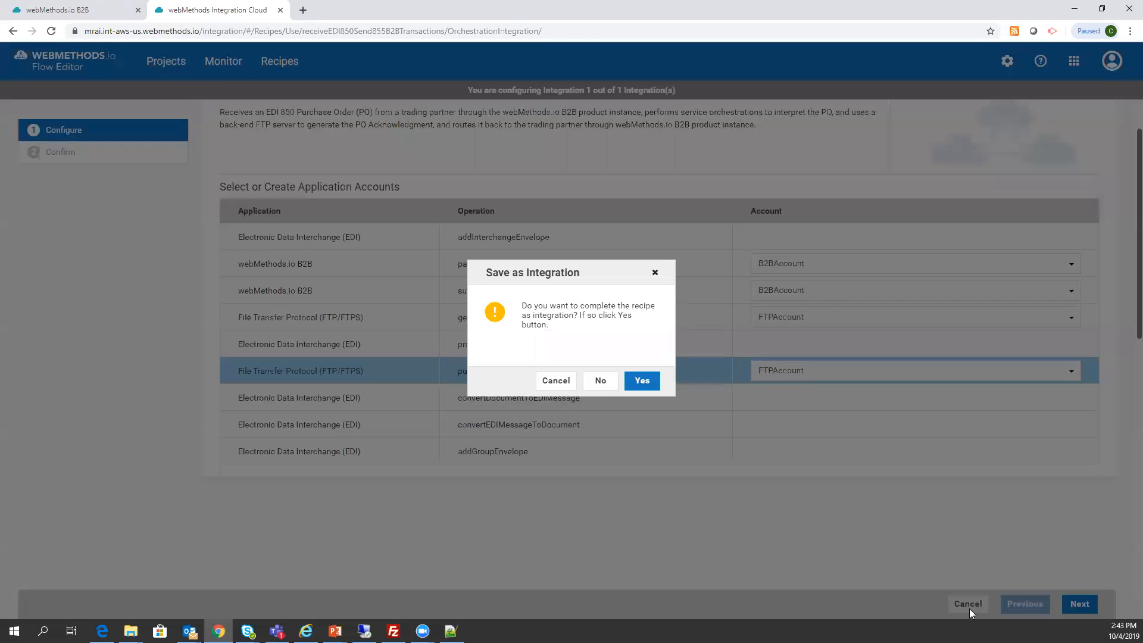
{"action": "left_click", "coordinate": [597, 382]}
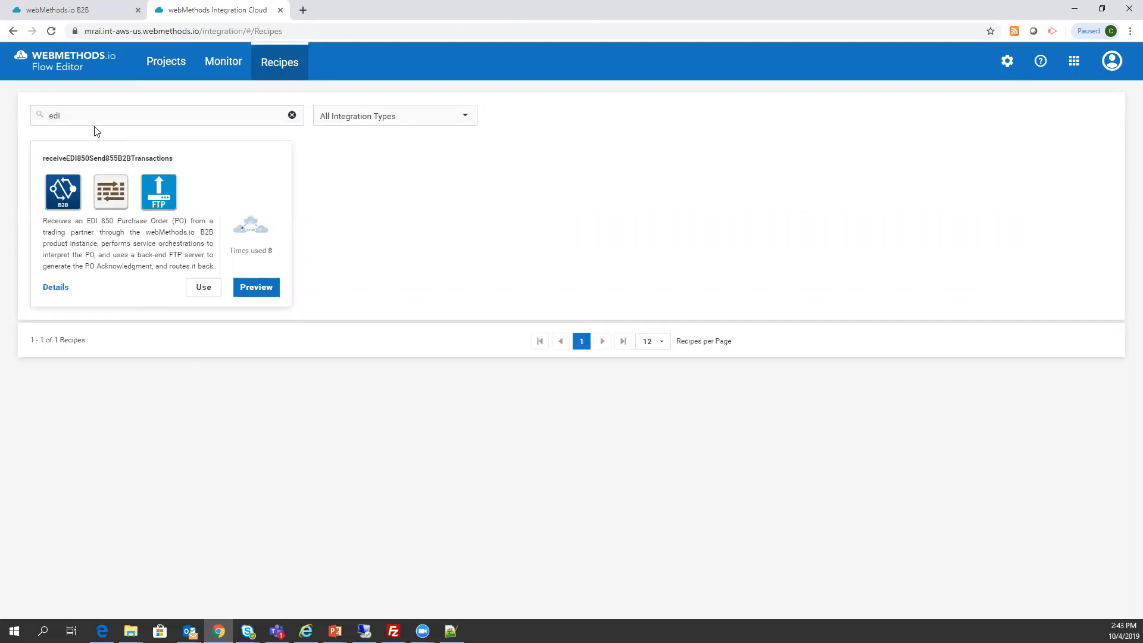
Open the receiveEDI850Send855B2BTransactions integration of the B2BDemo project in the flow editor
{"action": "left_click", "coordinate": [166, 71]}
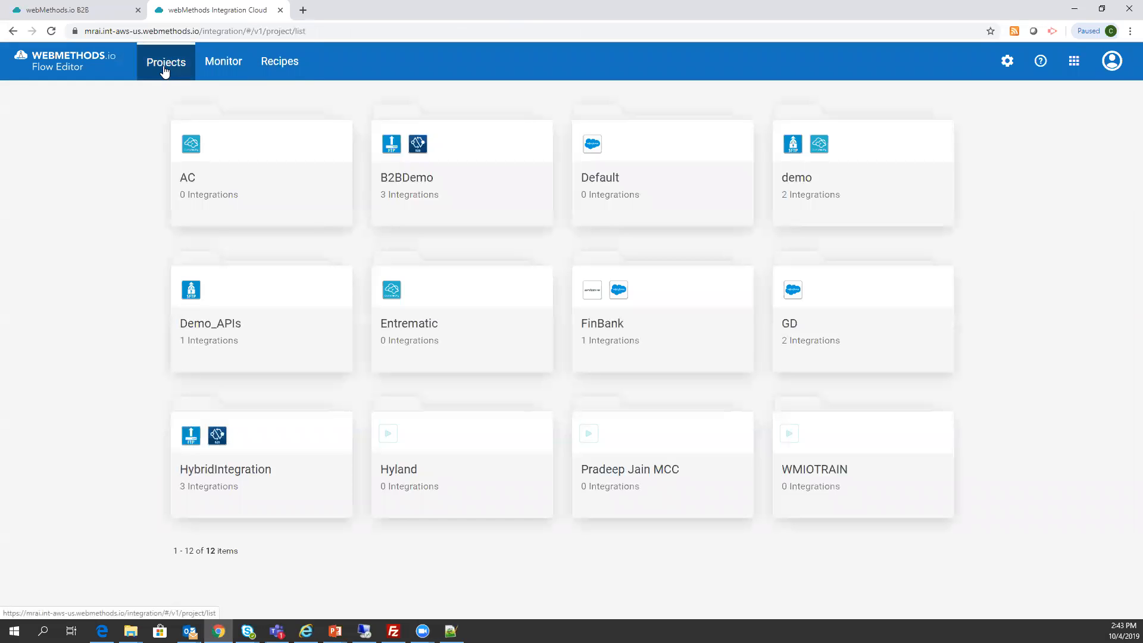
{"action": "left_click", "coordinate": [451, 159]}
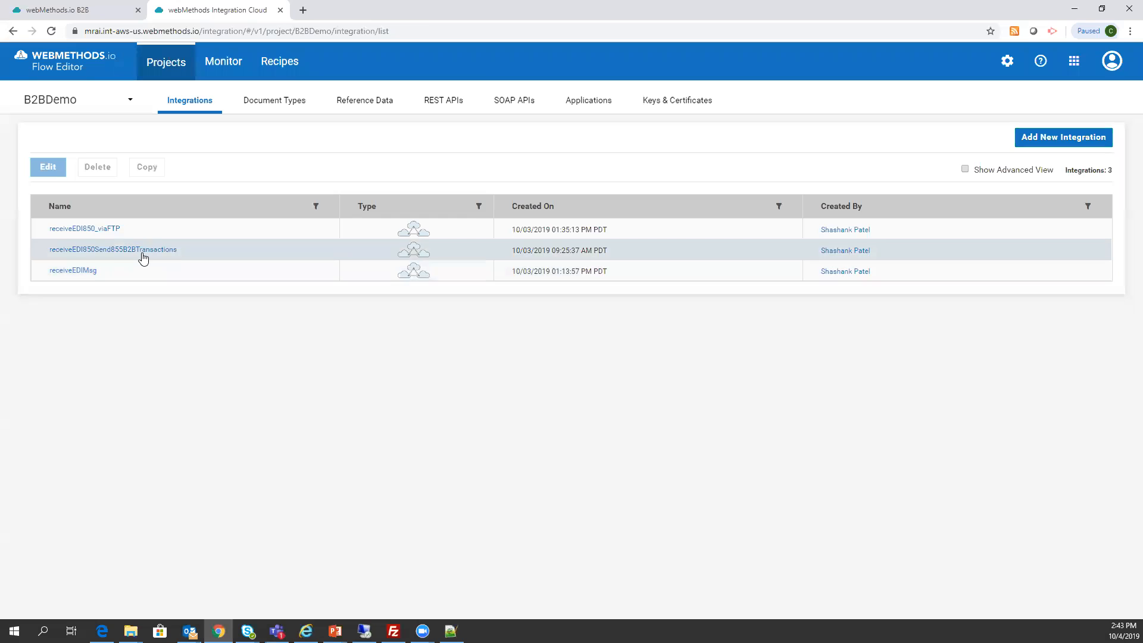
{"action": "left_click", "coordinate": [142, 252]}
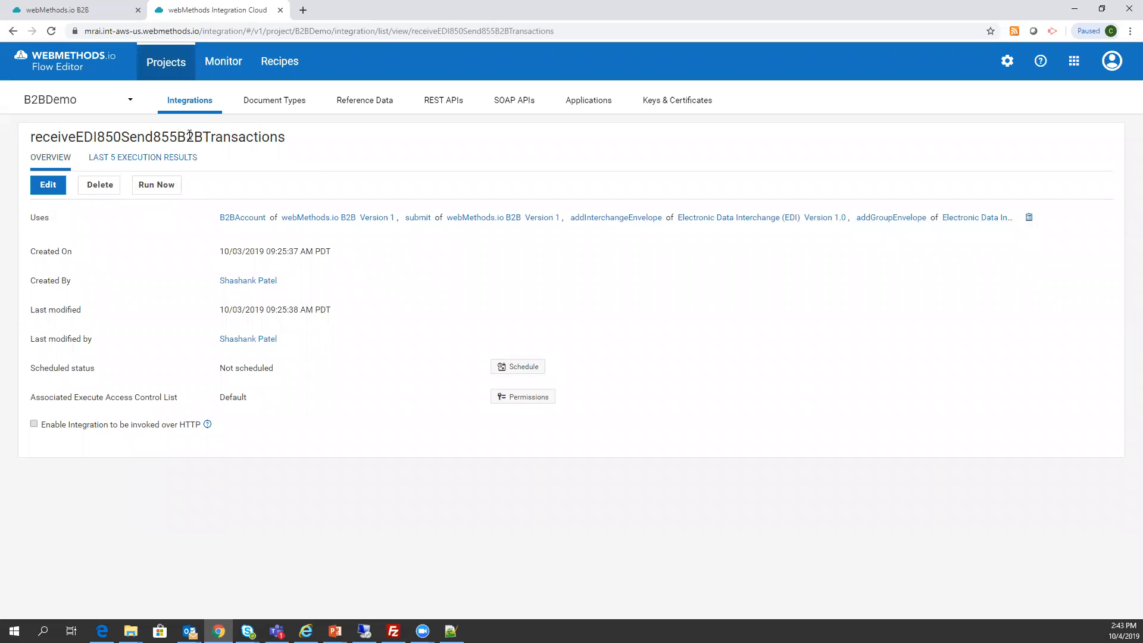
{"action": "left_click", "coordinate": [47, 184]}
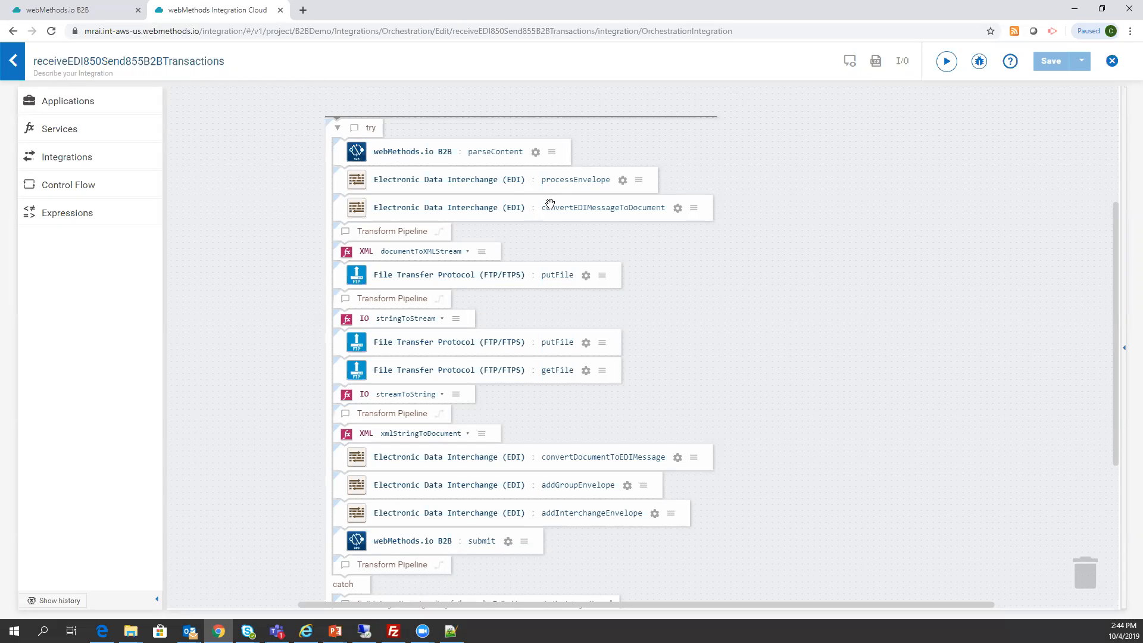
Examine the try block's flow from the XML conversion and FTP putFile and getFile steps through to the webMethods.io B2B submit step
{"action": "left_click", "coordinate": [386, 233]}
{"action": "left_click", "coordinate": [367, 257]}
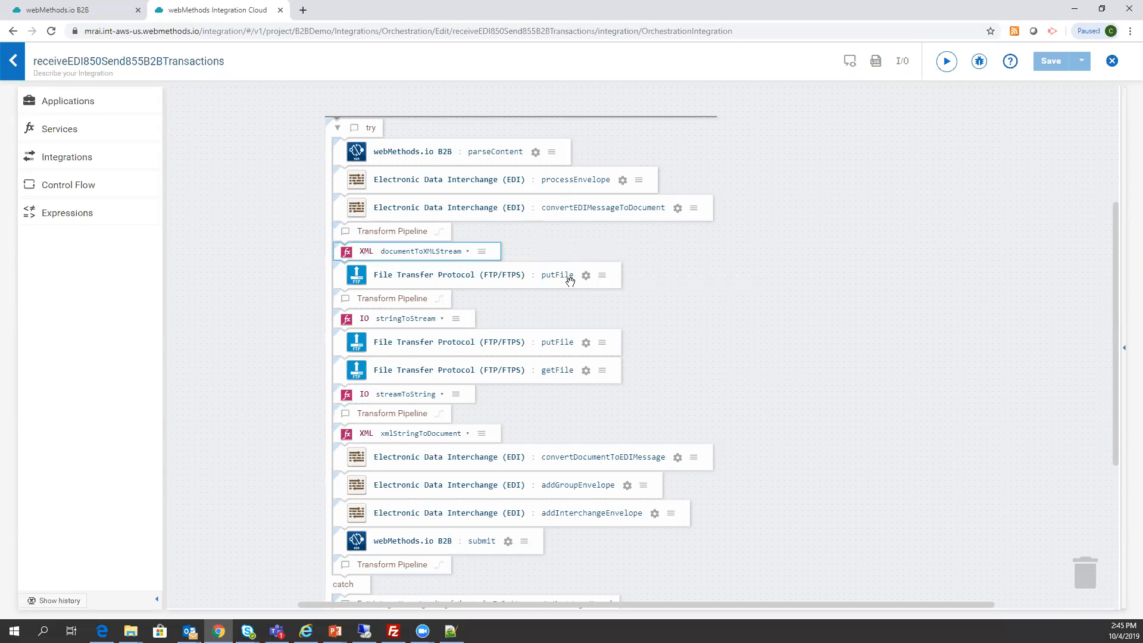
{"action": "mouse_move", "coordinate": [432, 303]}
{"action": "mouse_move", "coordinate": [551, 373]}
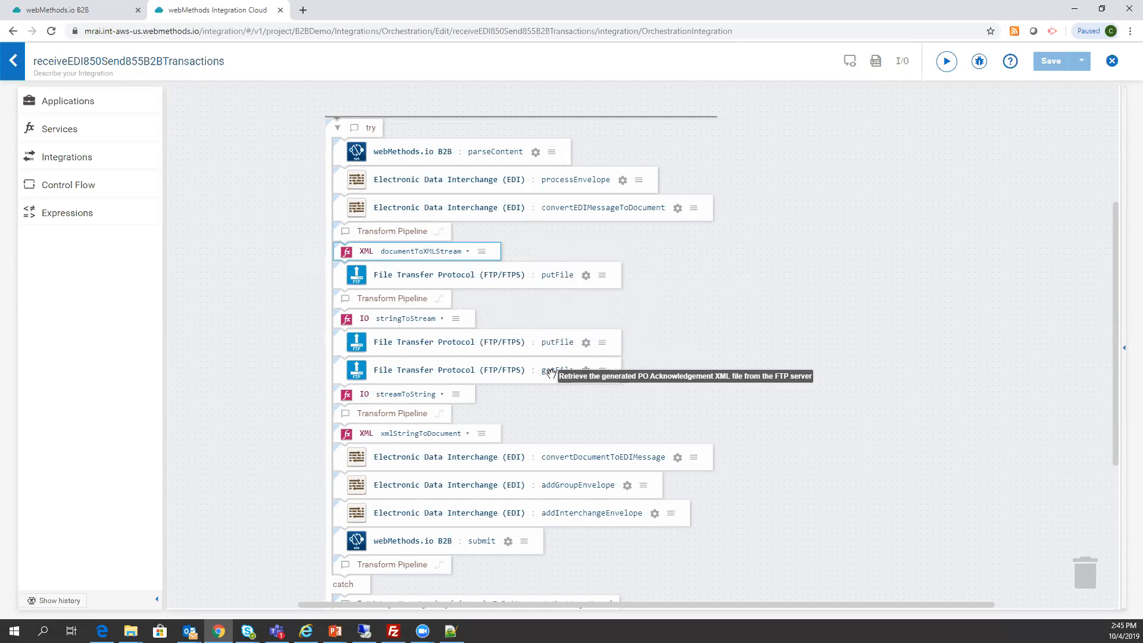
{"action": "left_click", "coordinate": [550, 373]}
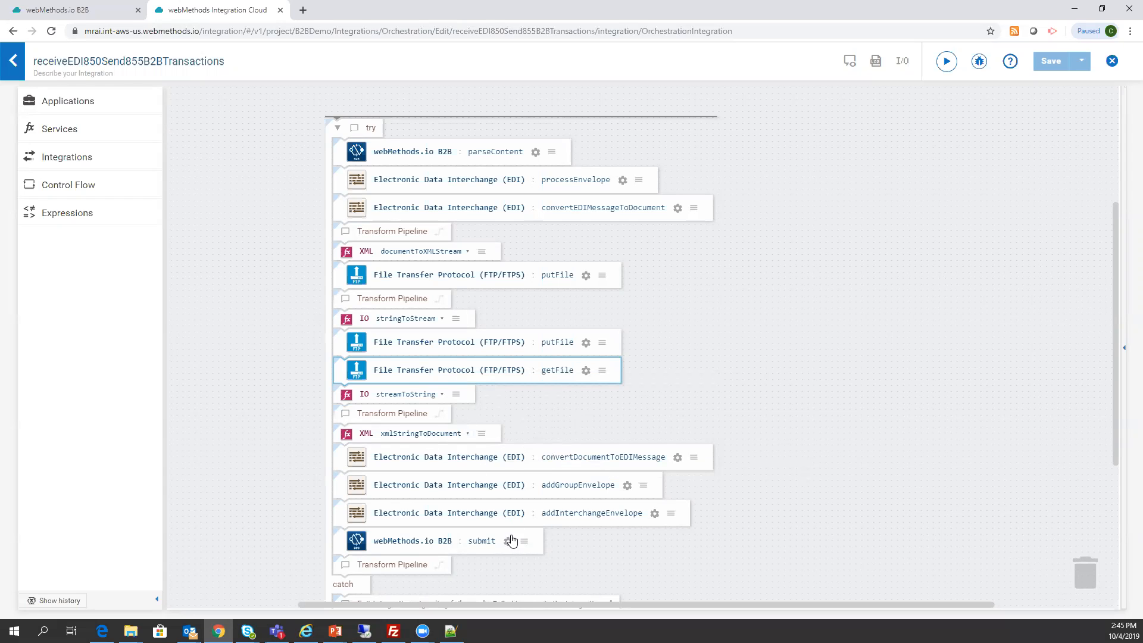
{"action": "left_click", "coordinate": [404, 545]}
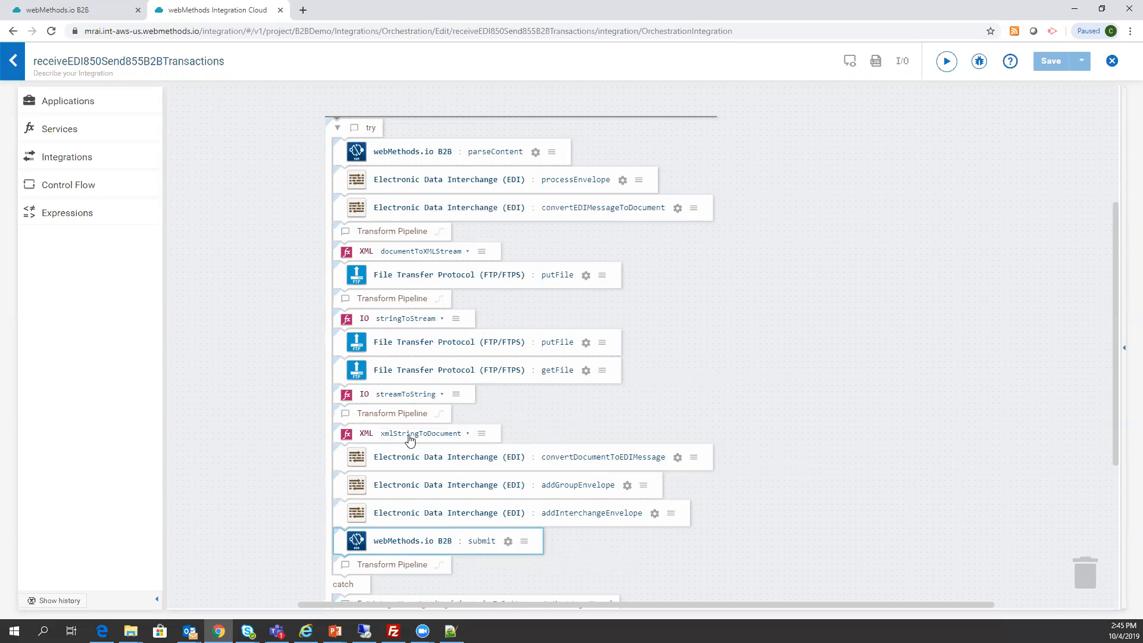
{"action": "left_click", "coordinate": [488, 438]}
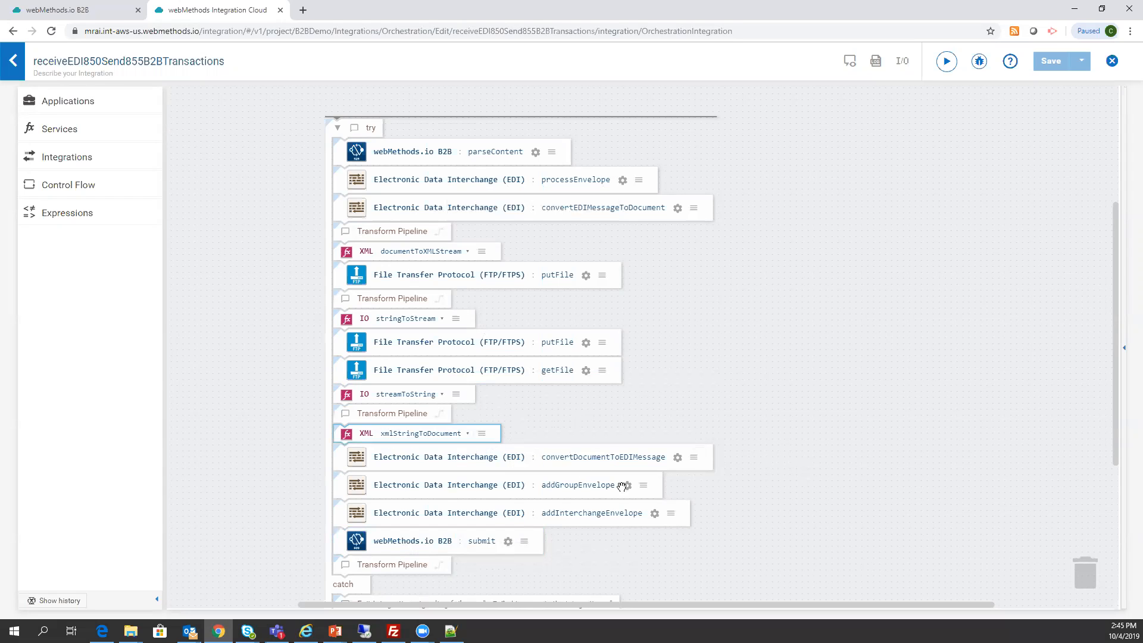
{"action": "left_click", "coordinate": [602, 370]}
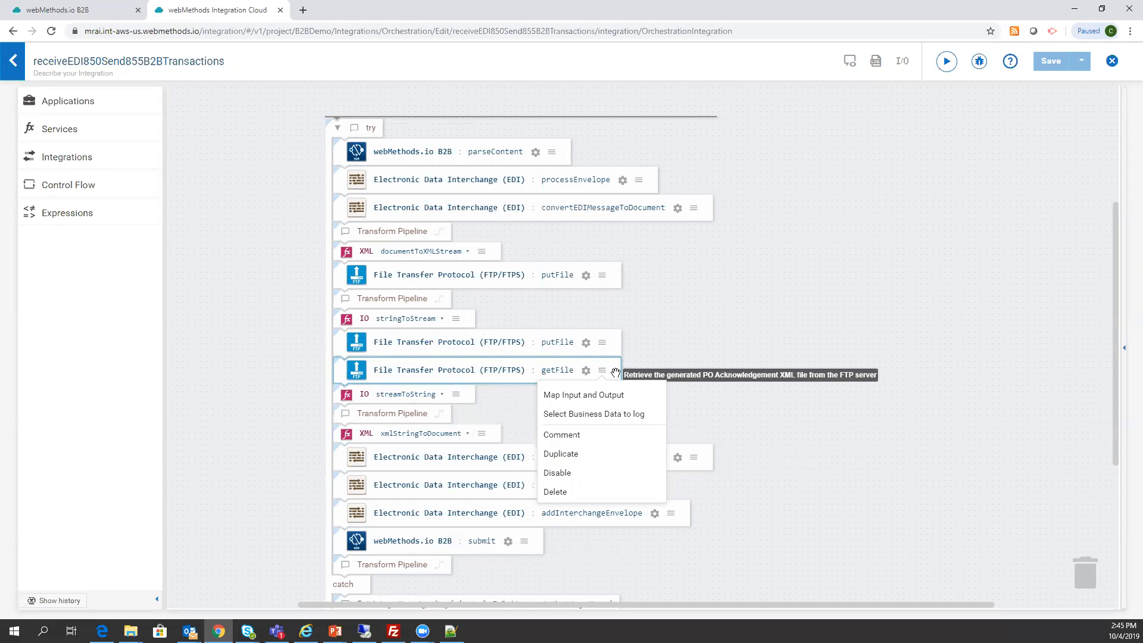
{"action": "left_click", "coordinate": [441, 394]}
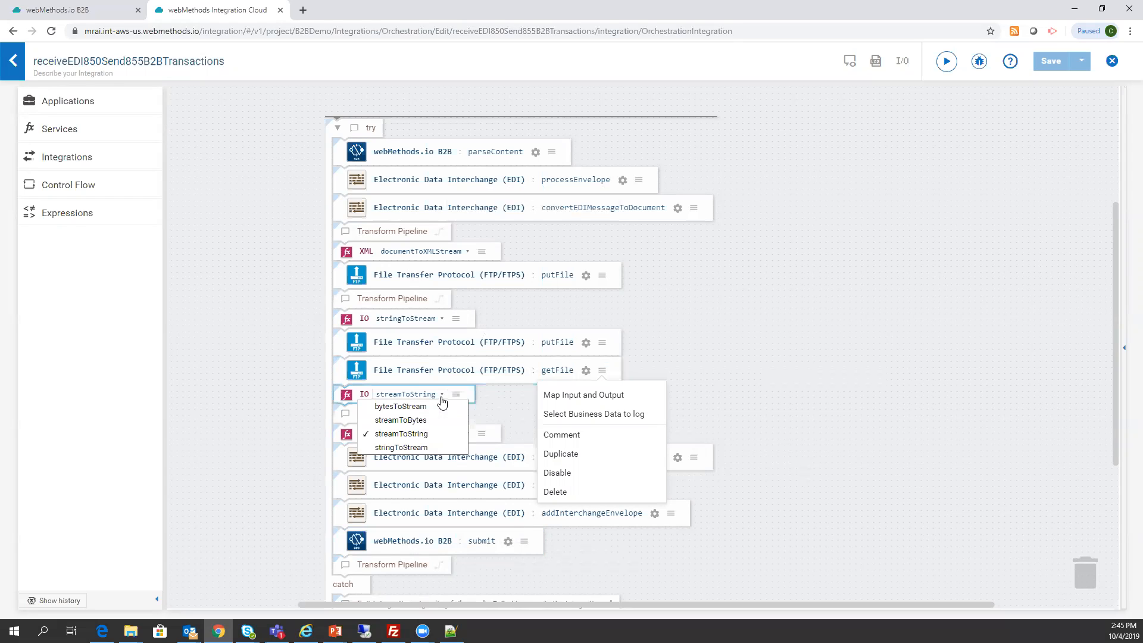
{"action": "left_click", "coordinate": [460, 552]}
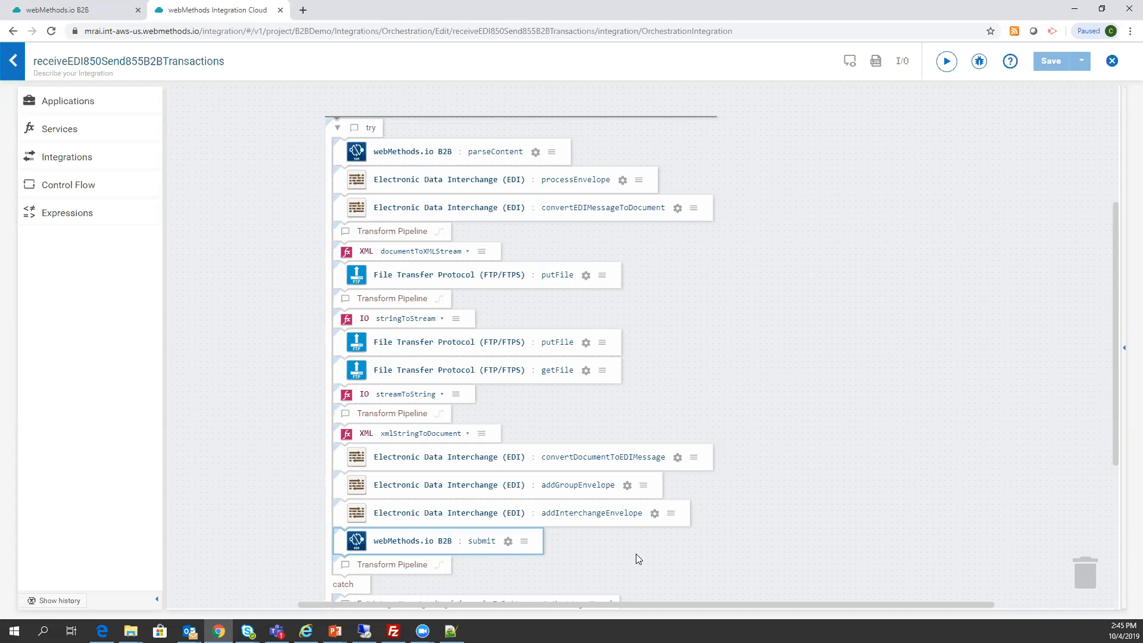
Return to the integration's overview and review the option for invoking it over HTTP, leaving it disabled
{"action": "left_click", "coordinate": [12, 60]}
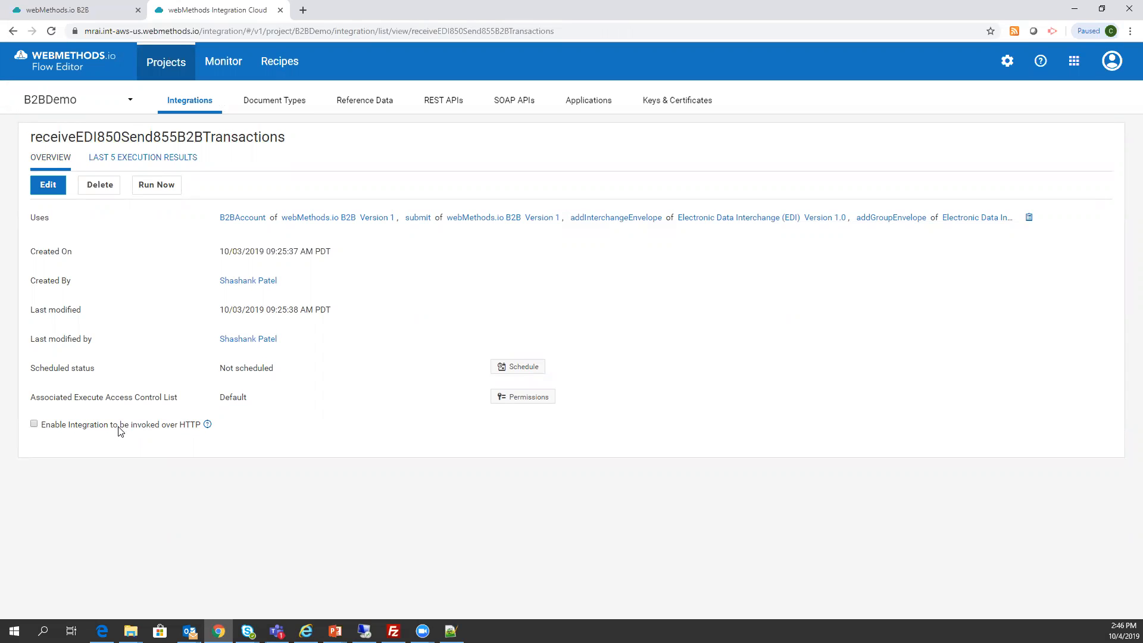
{"action": "left_click", "coordinate": [120, 430]}
{"action": "left_click", "coordinate": [607, 387]}
Switch to webMethods.io B2B and open the summary of the processInbound850AndMap processing rule
{"action": "left_click", "coordinate": [65, 10]}
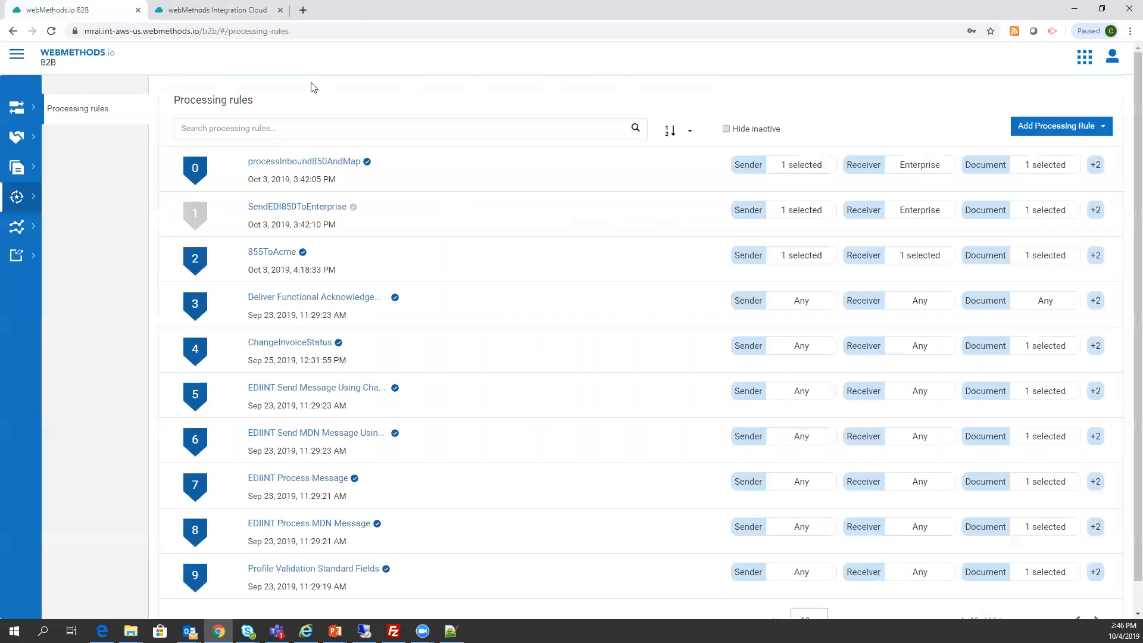
{"action": "left_click", "coordinate": [290, 161]}
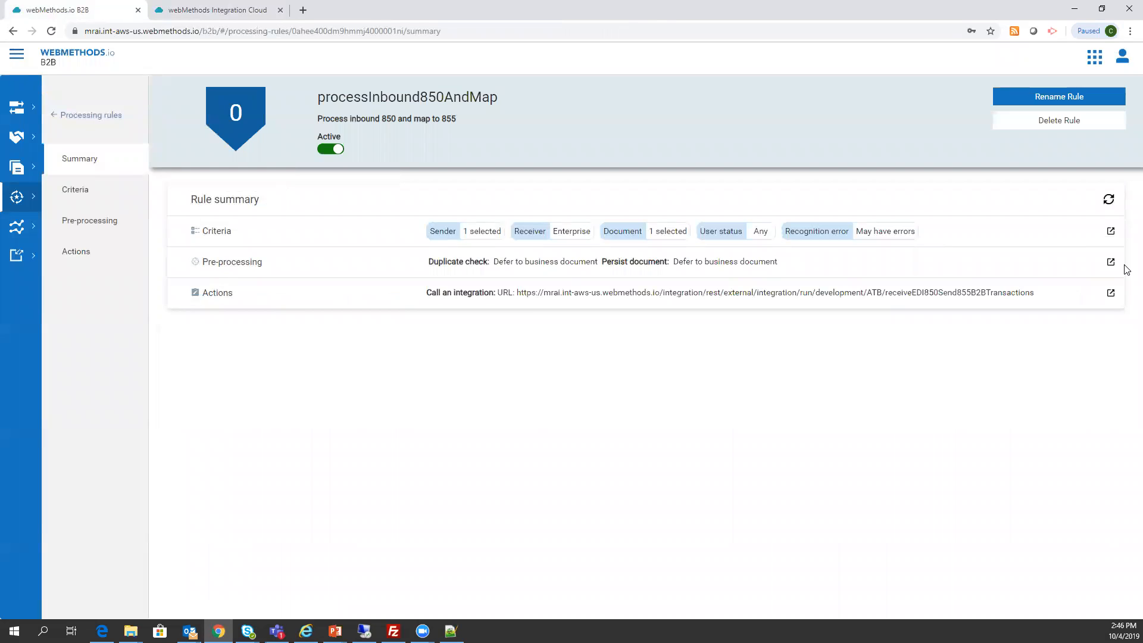
Review the integration URL called by the processInbound850AndMap rule's action, and return to the processing rules list
{"action": "left_click", "coordinate": [1111, 293]}
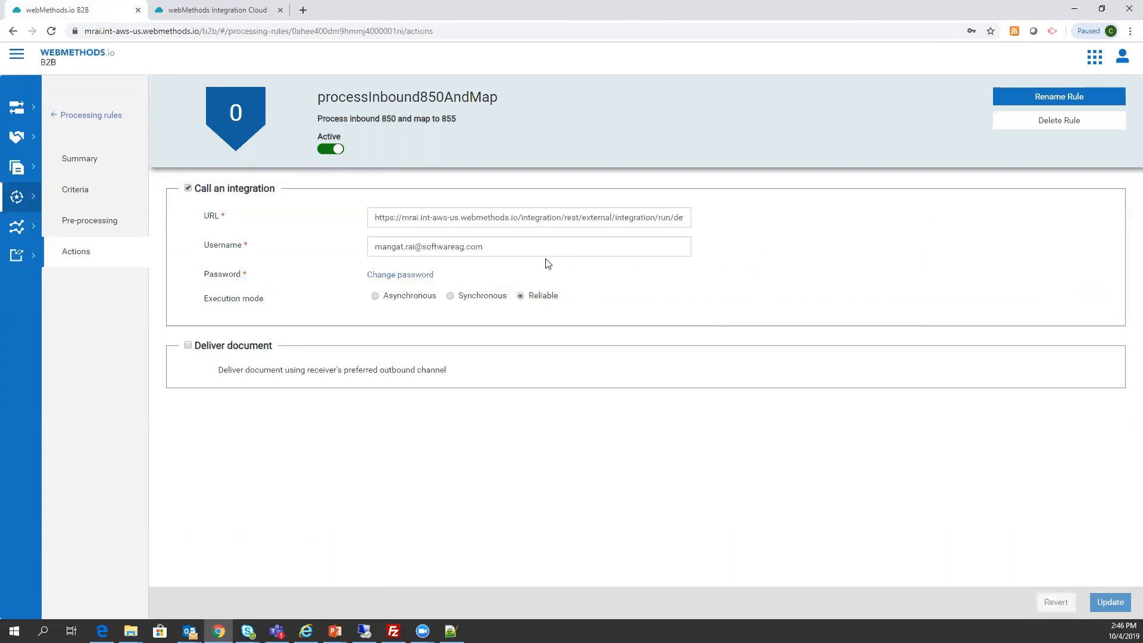
{"action": "left_click_drag", "start_coordinate": [556, 222], "coordinate": [768, 220]}
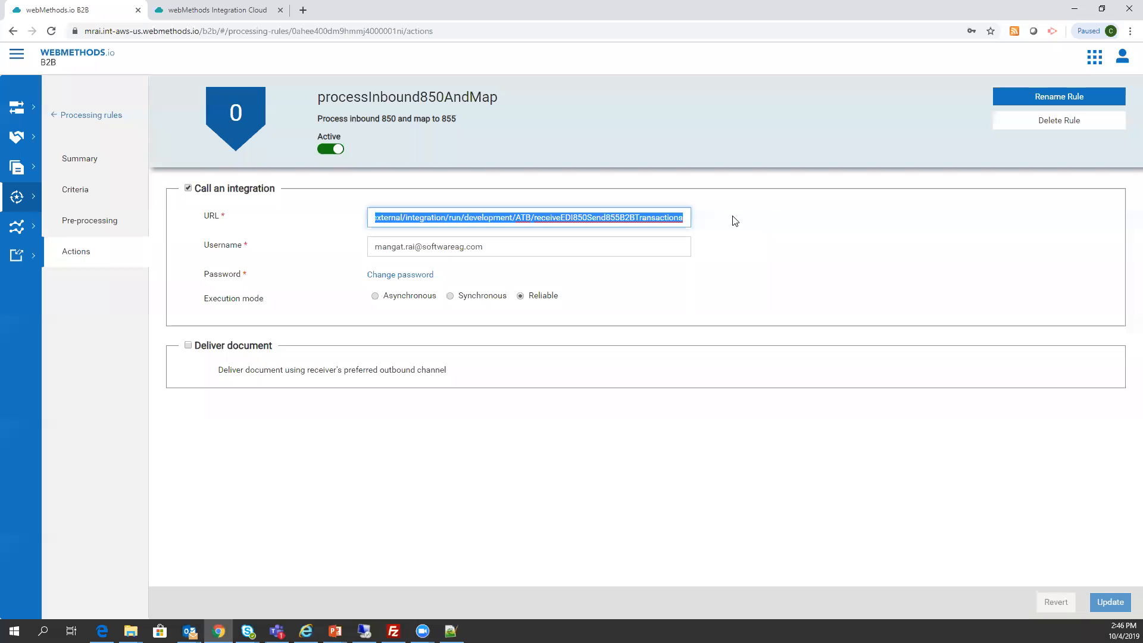
{"action": "left_click", "coordinate": [545, 218]}
{"action": "triple_click", "coordinate": [574, 219]}
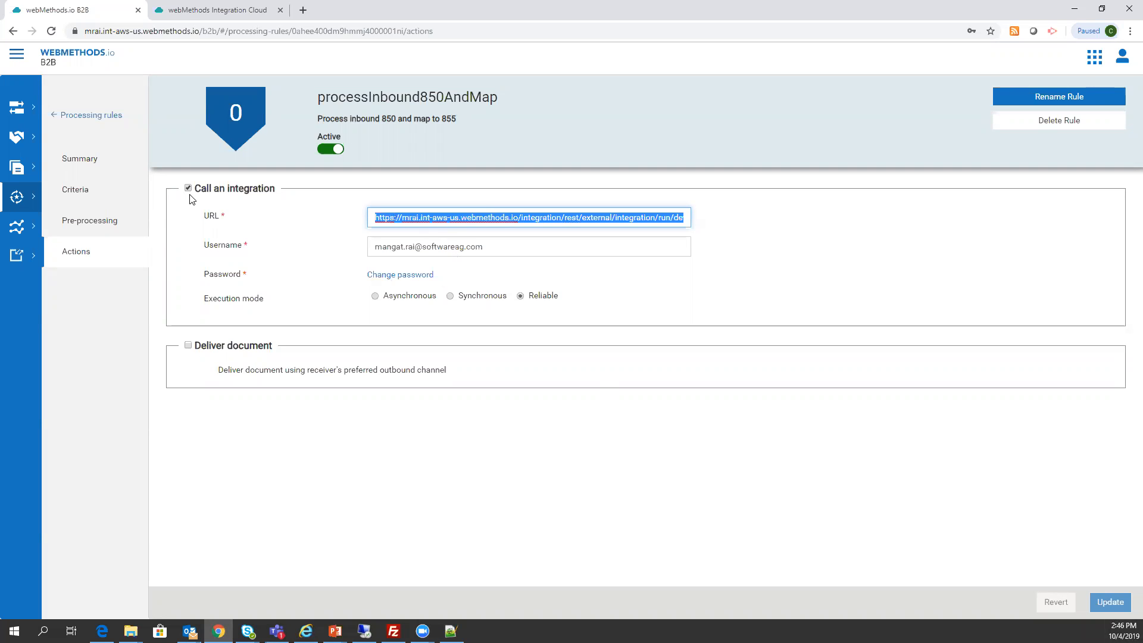
{"action": "left_click", "coordinate": [92, 116]}
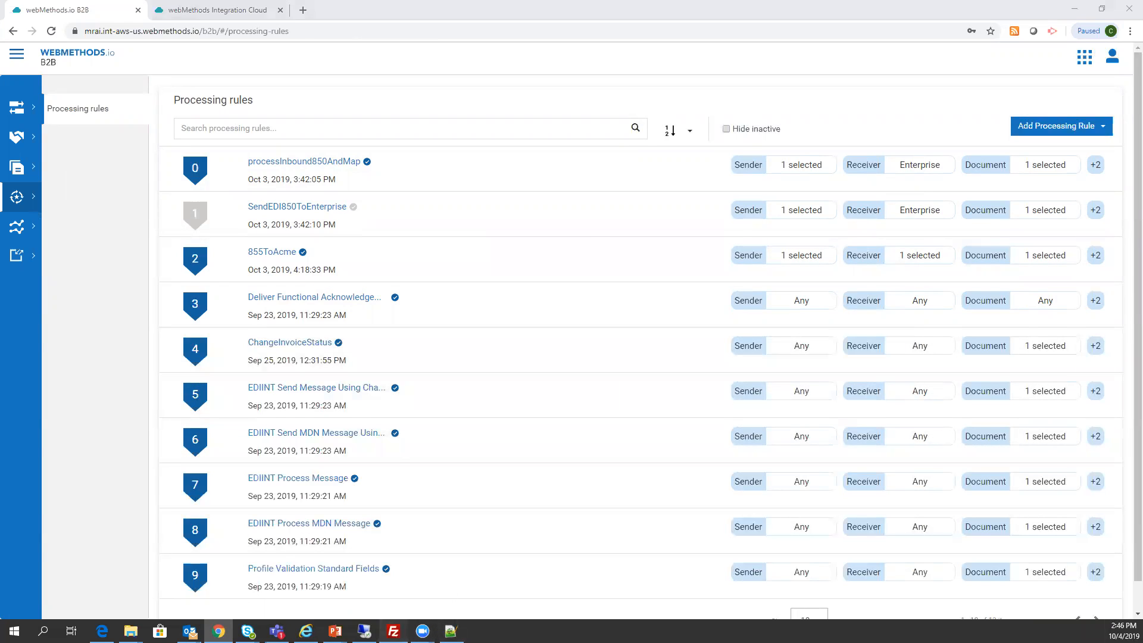
Switch to FileZilla and check the EDI_850.txt file in the remote partner folder
{"action": "left_click", "coordinate": [393, 631]}
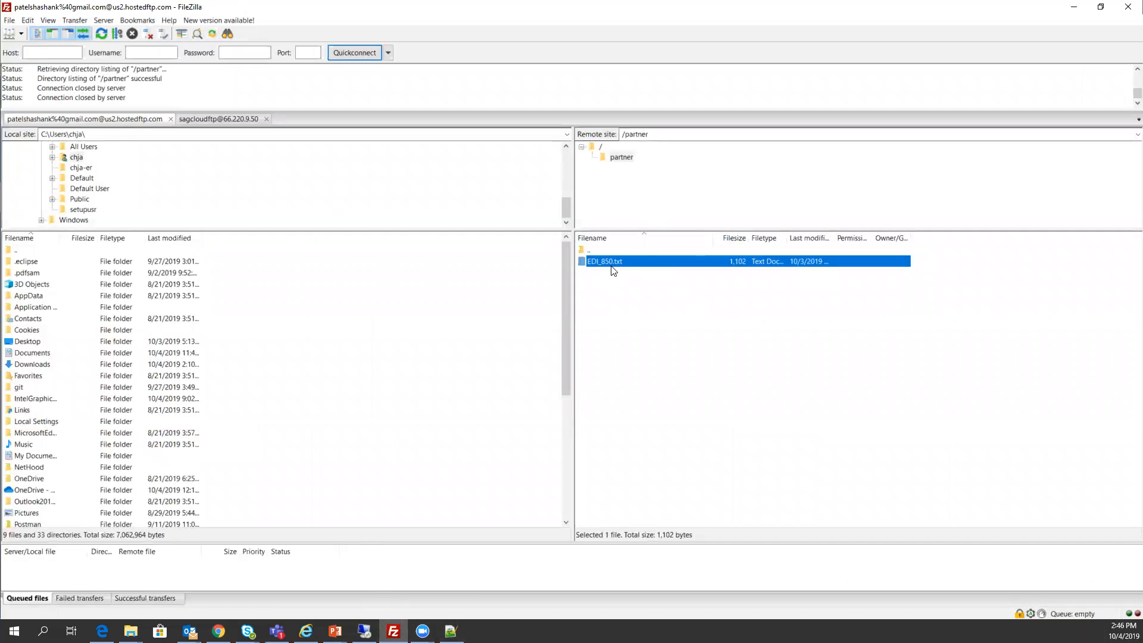
{"action": "left_click", "coordinate": [610, 302]}
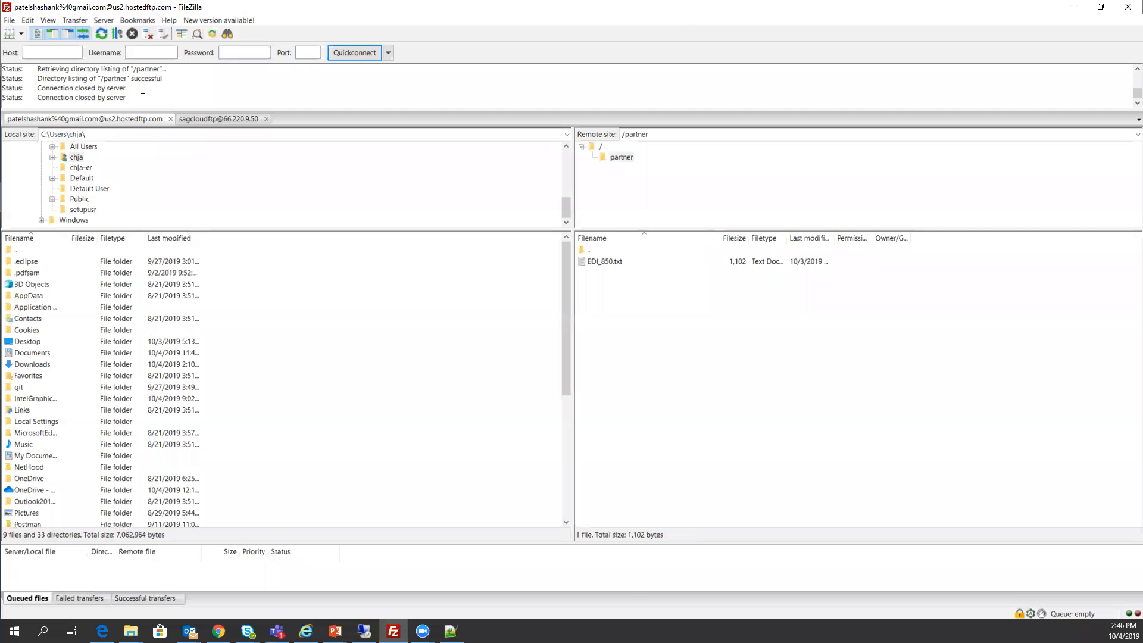
{"action": "left_click", "coordinate": [635, 262]}
Switch to the webMethods Flow Editor, open the receiveEDI850_viaFTP integration in B2BDemo, and view its run input form without running it
{"action": "left_click", "coordinate": [219, 631]}
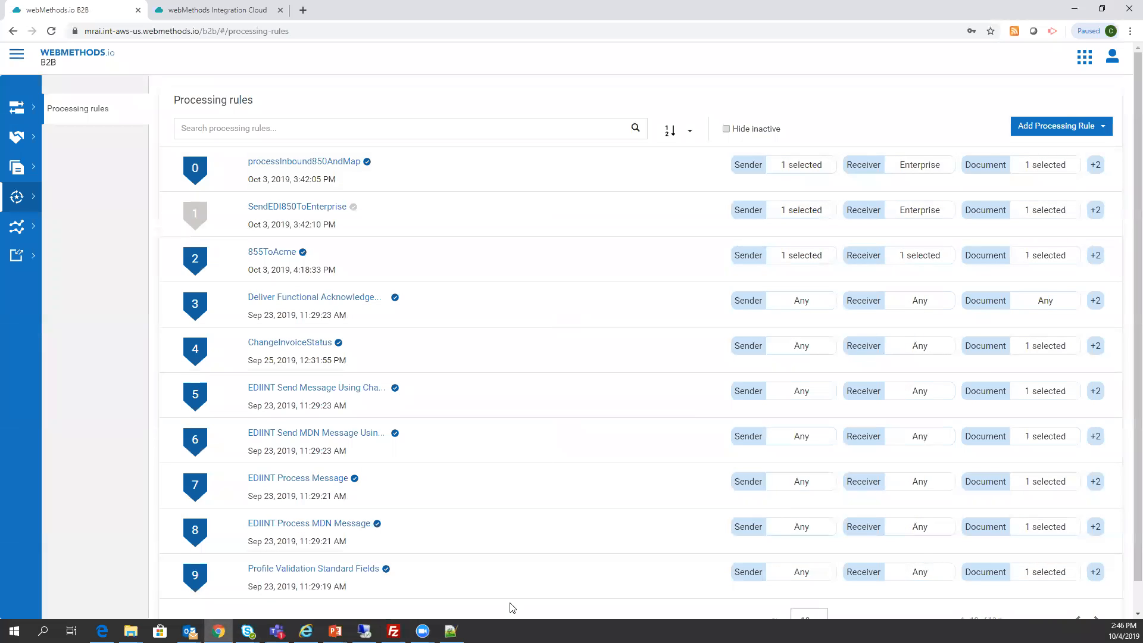
{"action": "left_click", "coordinate": [196, 10]}
{"action": "left_click", "coordinate": [208, 105]}
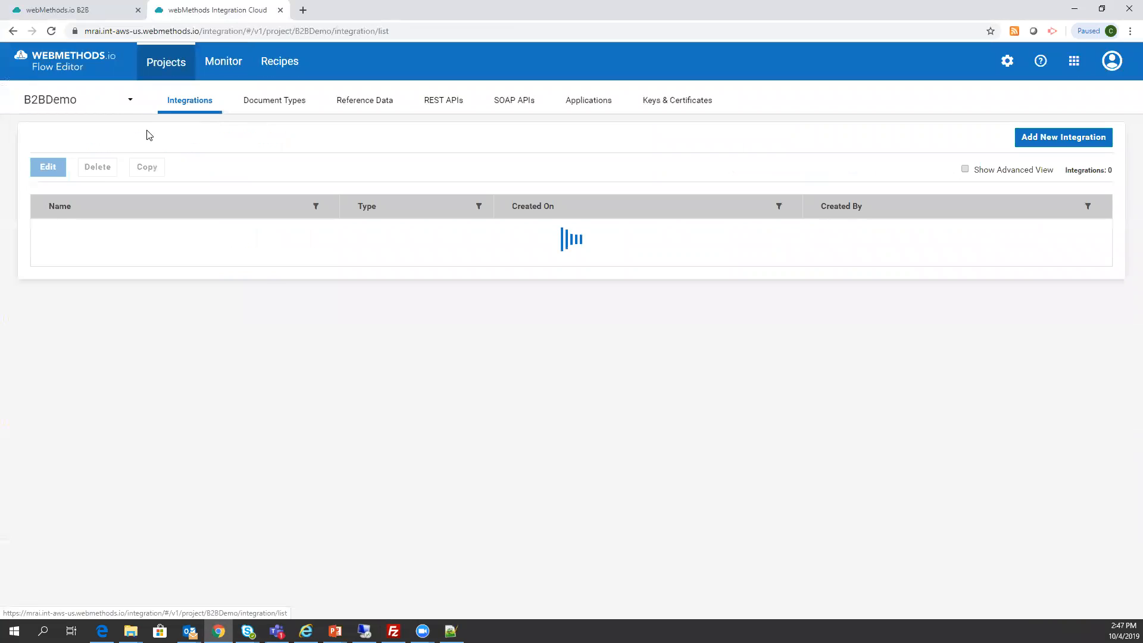
{"action": "left_click", "coordinate": [208, 30]}
{"action": "key", "text": "Return"}
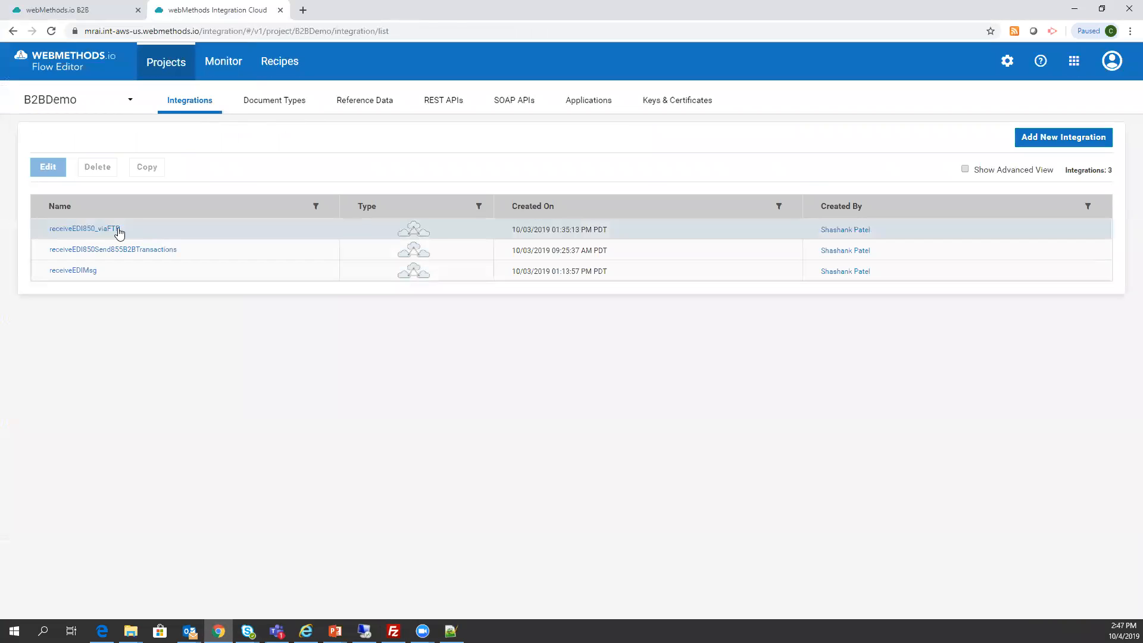
{"action": "left_click", "coordinate": [108, 230]}
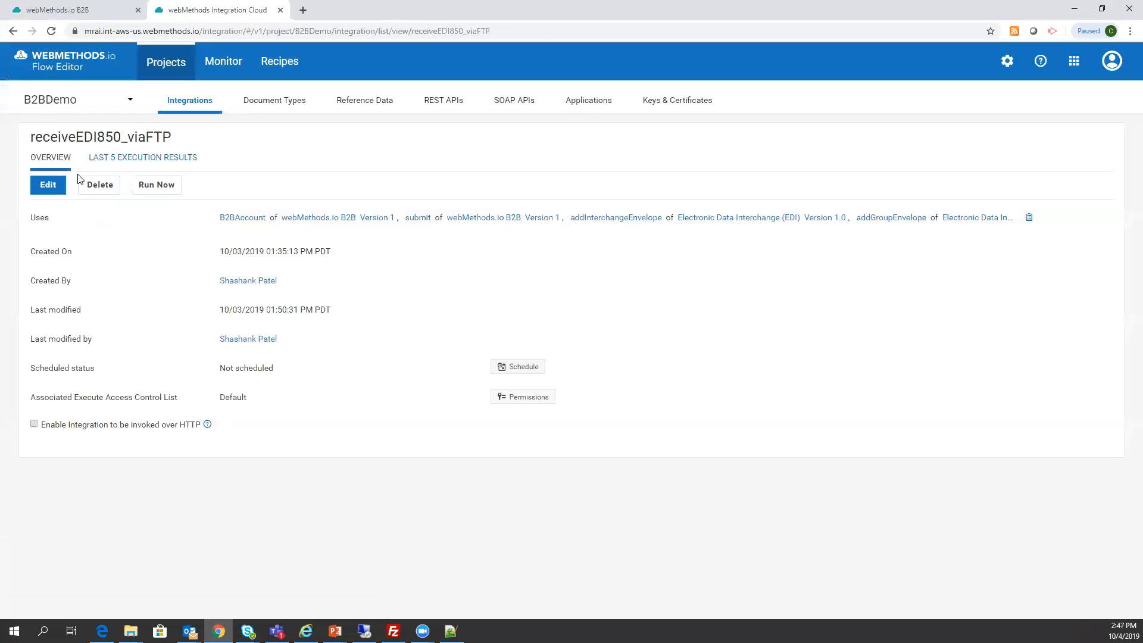
{"action": "left_click", "coordinate": [142, 184]}
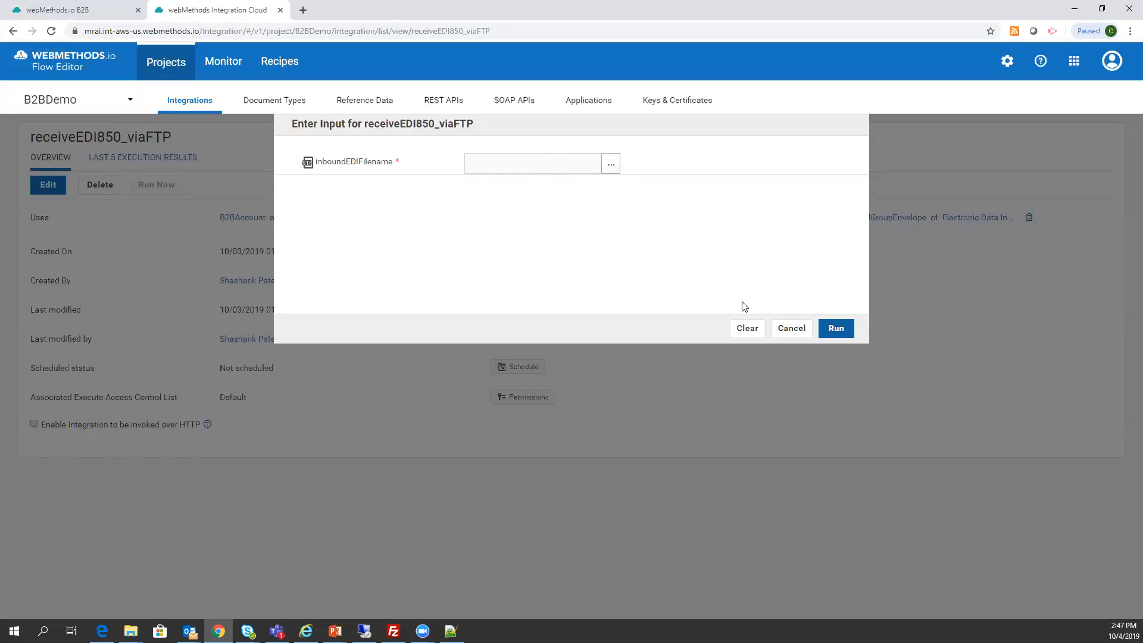
{"action": "left_click", "coordinate": [792, 328]}
Switch to FileZilla and look at the 850XML and 855XML files in the remote site's root folder
{"action": "left_click", "coordinate": [393, 630]}
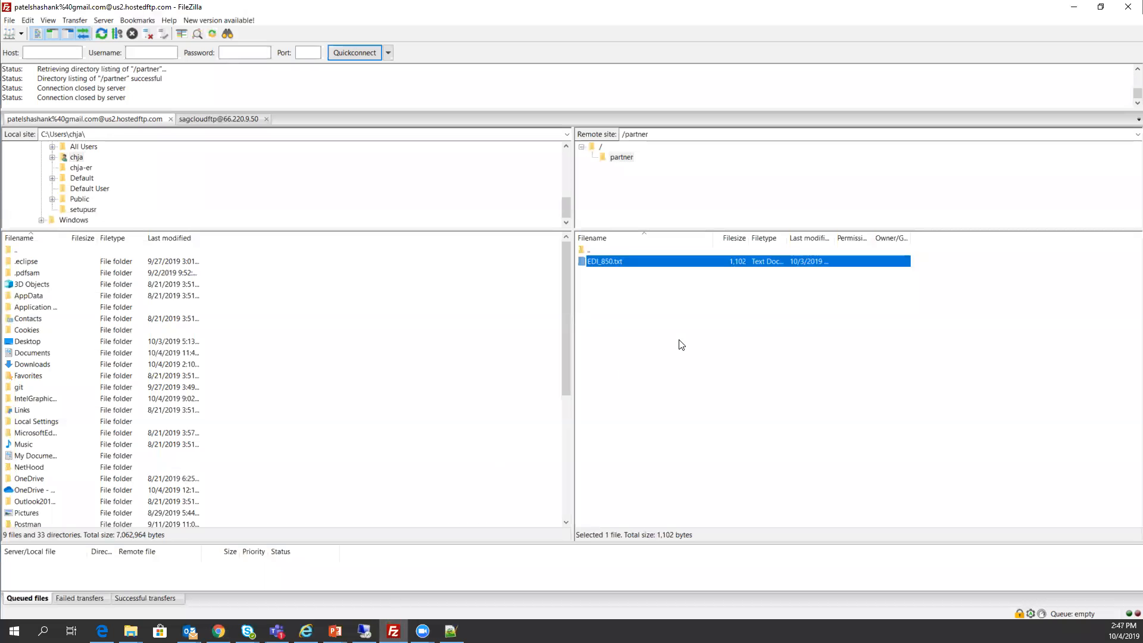
{"action": "scroll", "coordinate": [111, 195], "scroll_direction": "up", "scroll_amount": 1}
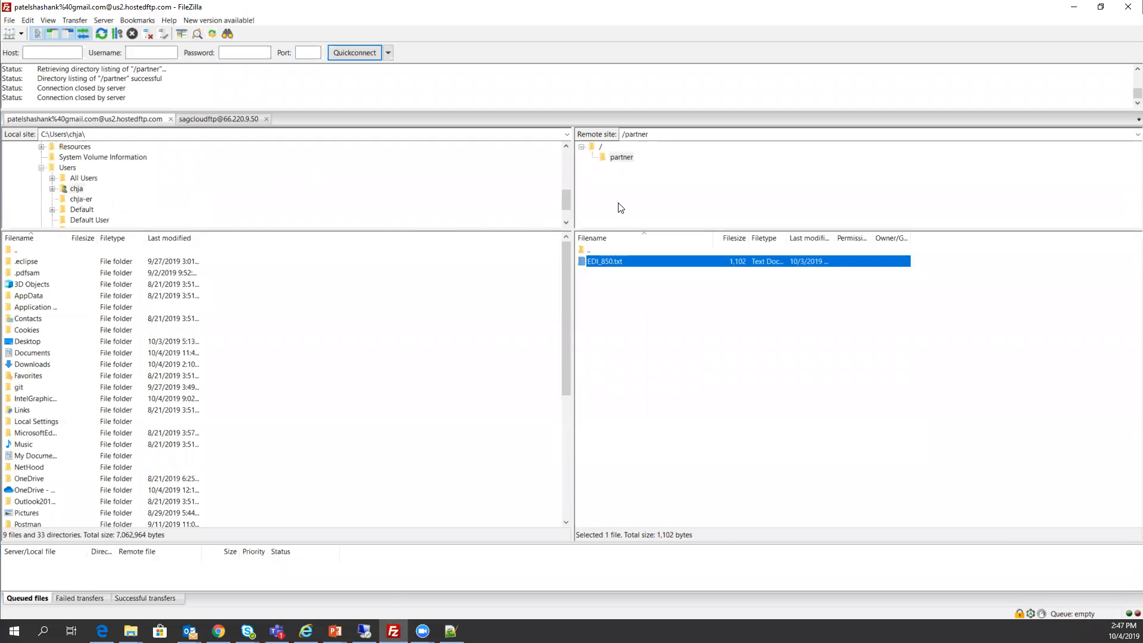
{"action": "left_click_drag", "start_coordinate": [568, 201], "coordinate": [568, 184]}
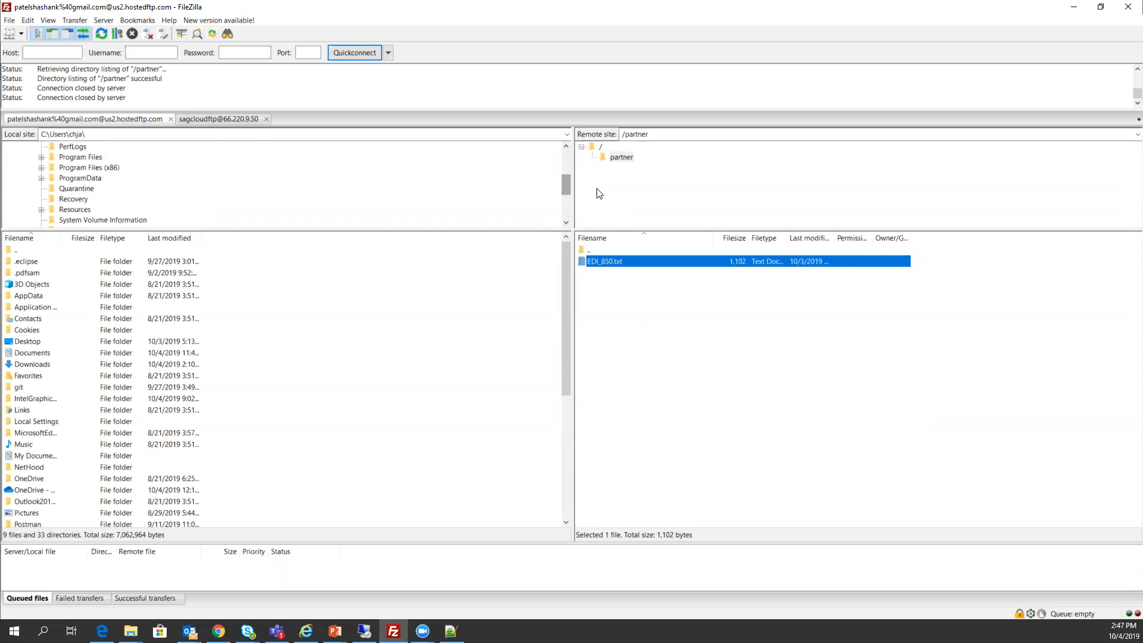
{"action": "left_click", "coordinate": [600, 148]}
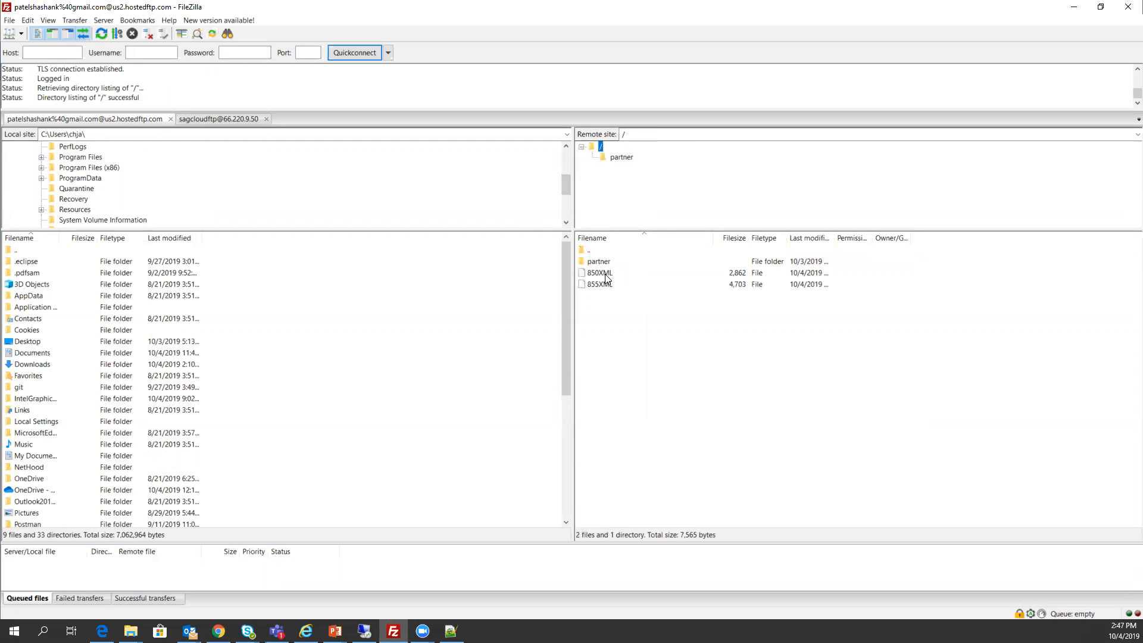
{"action": "left_click", "coordinate": [605, 275]}
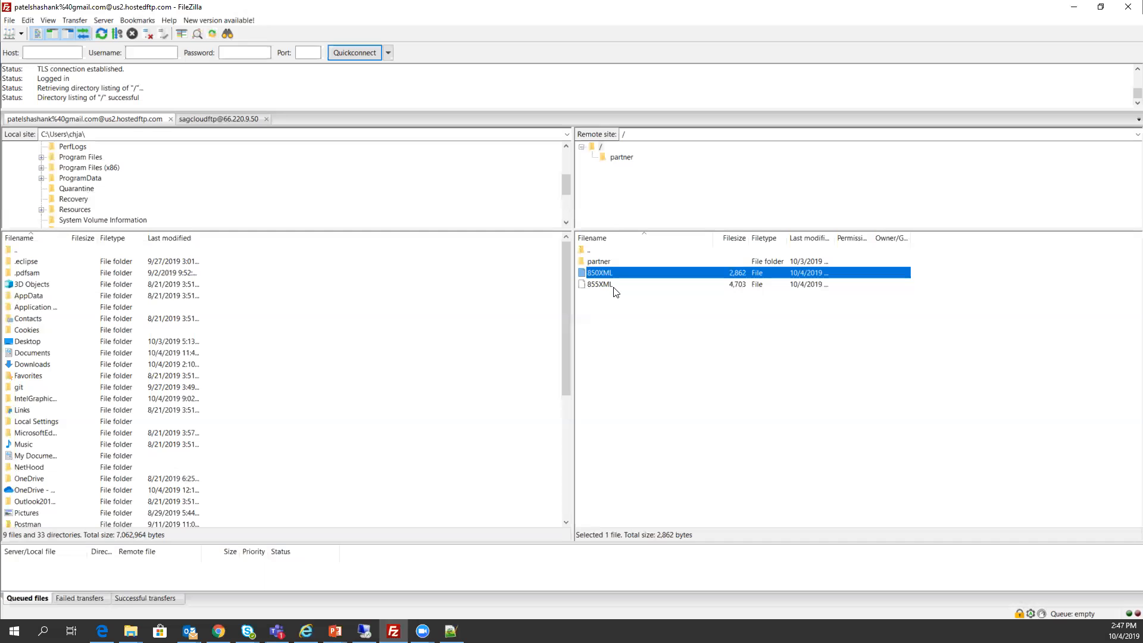
{"action": "left_click", "coordinate": [615, 292]}
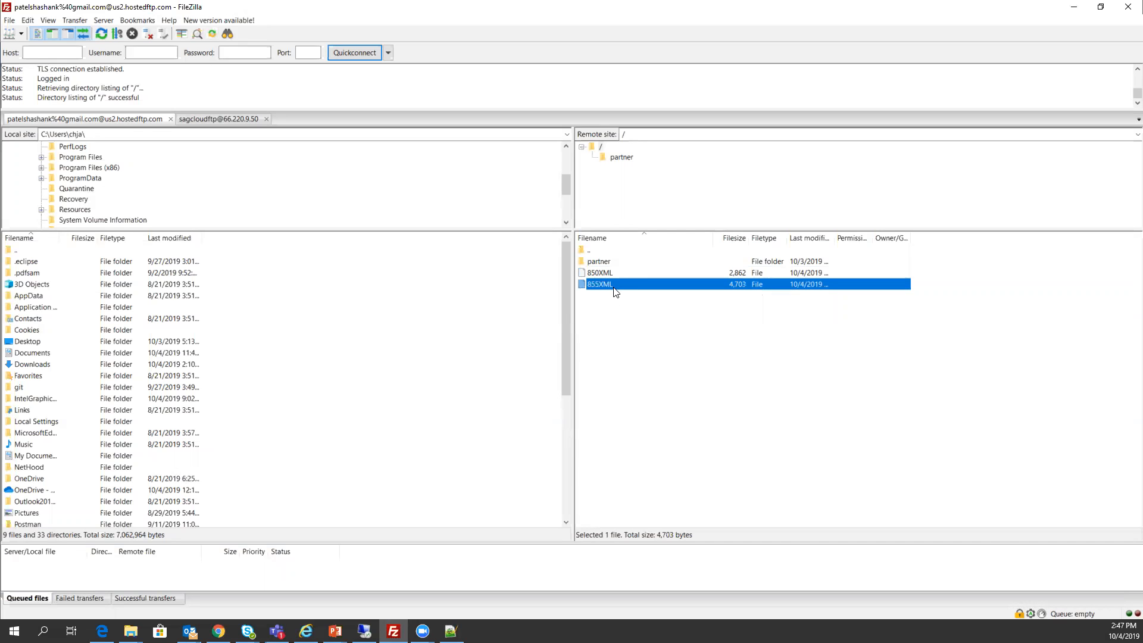
Switch back to webMethods.io B2B, log in again with the account password, and dismiss the browser's offer to update the saved password
{"action": "left_click", "coordinate": [219, 631]}
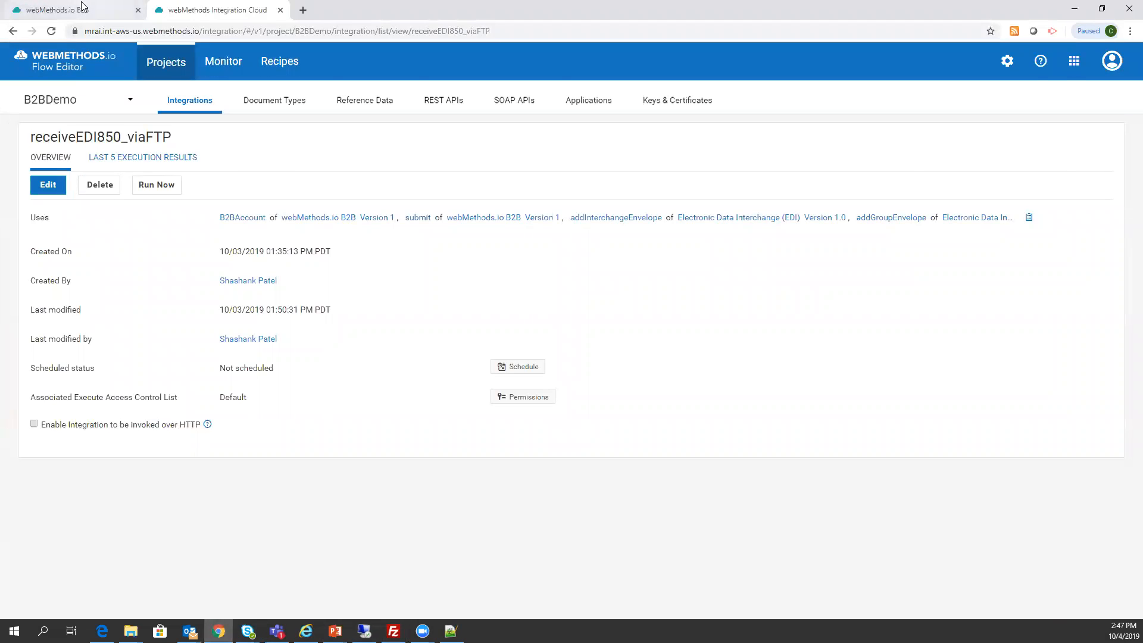
{"action": "left_click", "coordinate": [83, 8]}
{"action": "left_click", "coordinate": [17, 258]}
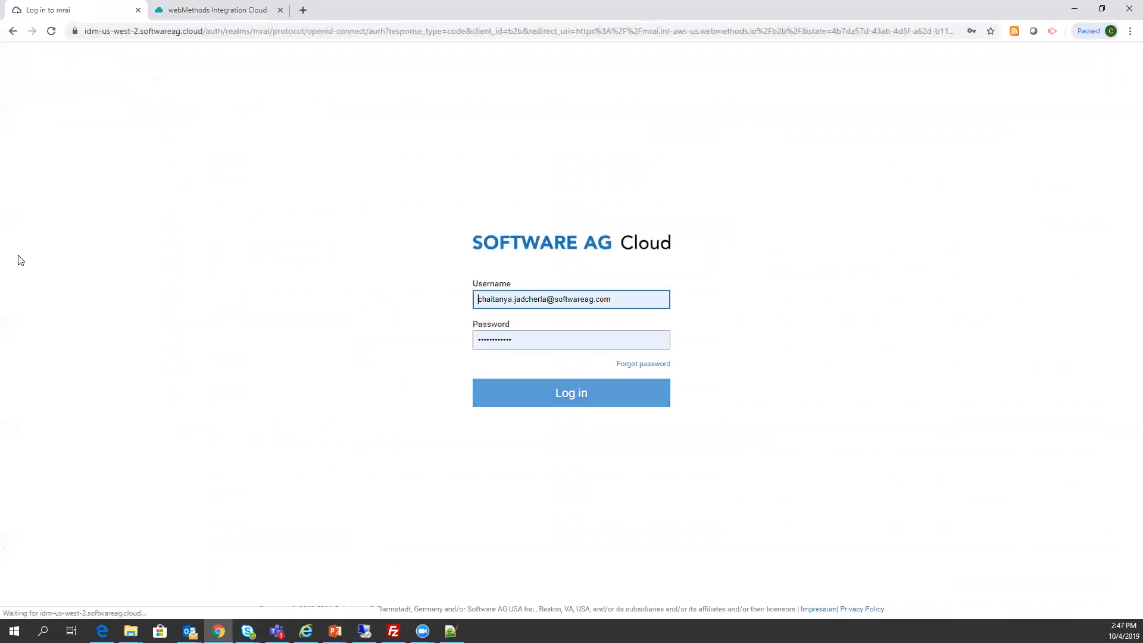
{"action": "double_click", "coordinate": [554, 340]}
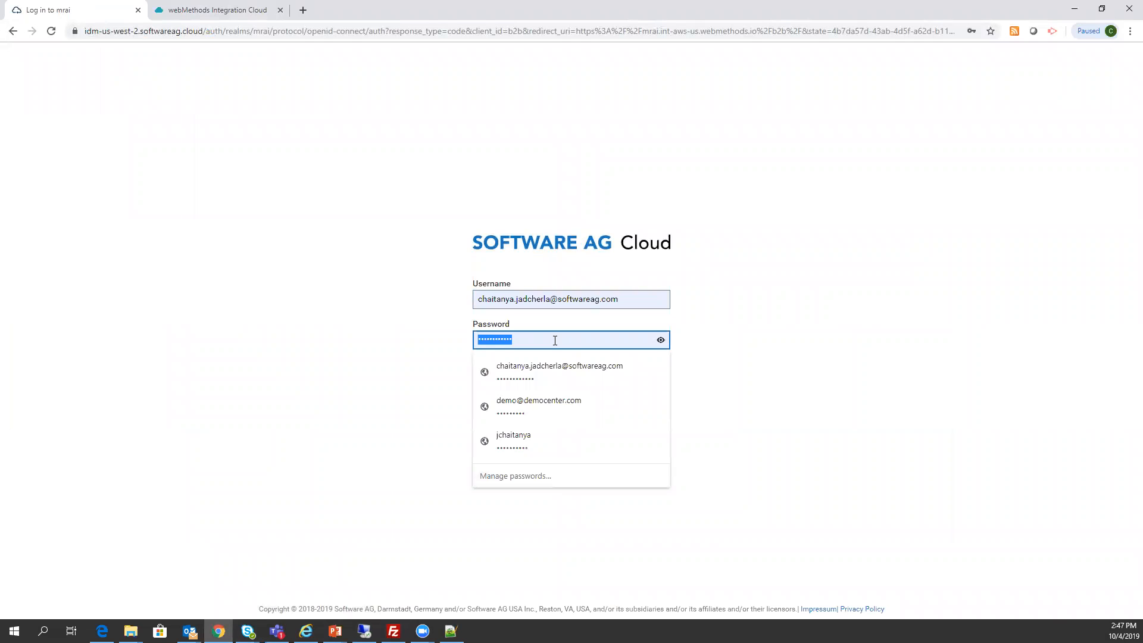
{"action": "type", "text": "*****"}
{"action": "key", "text": "Return"}
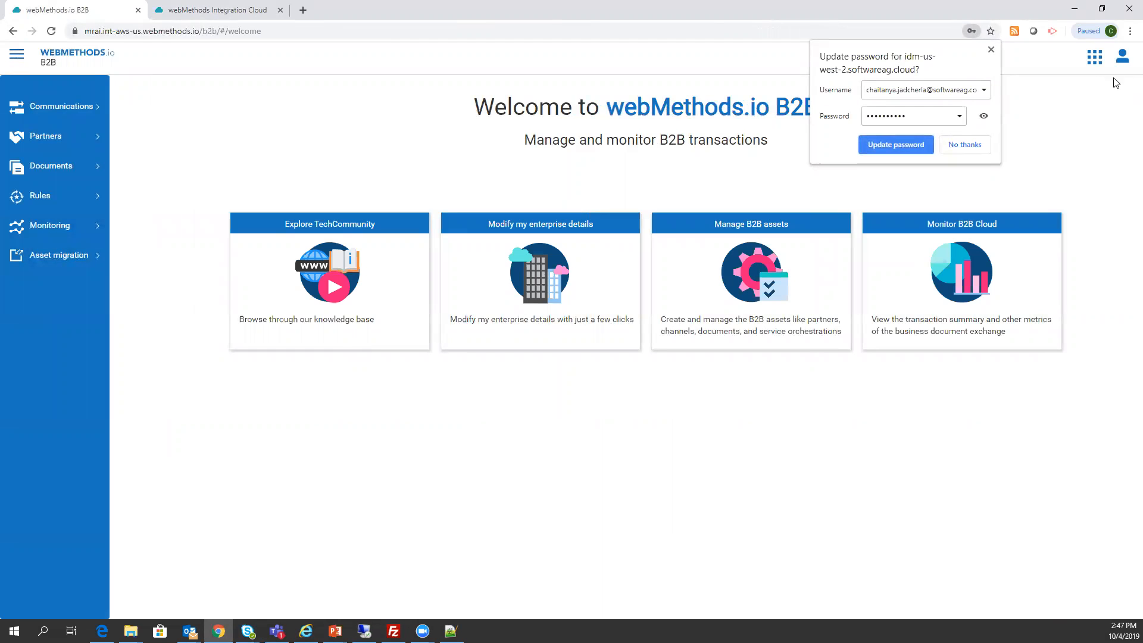
{"action": "left_click", "coordinate": [992, 51]}
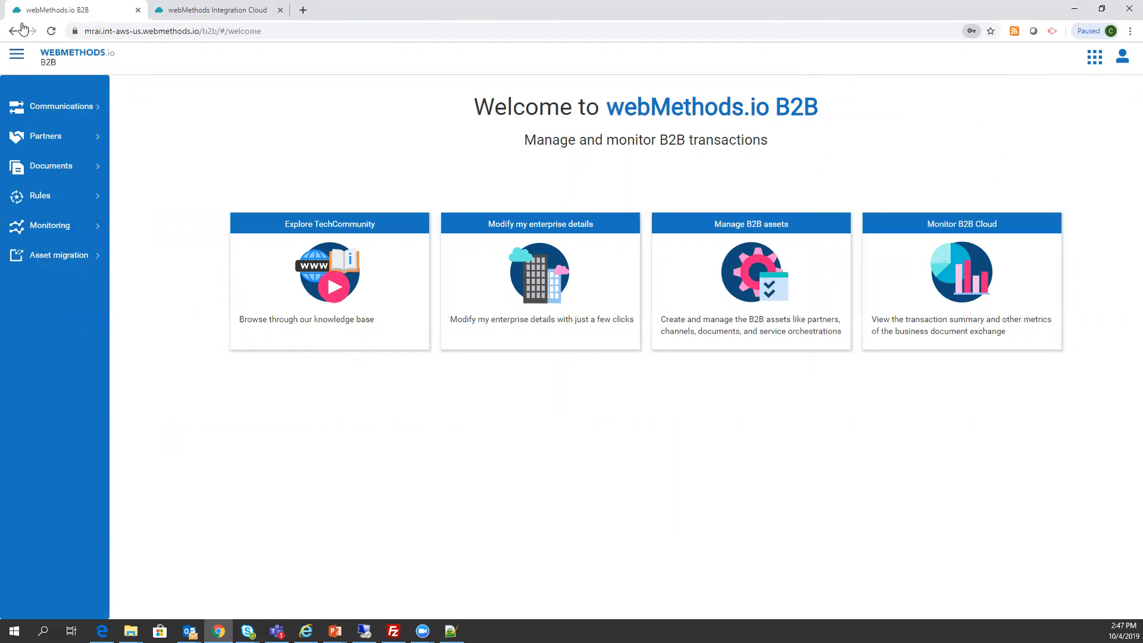
From the transactions list, look up the MyEnterprise sender profile and the summary of the newest X12 Envelope transaction, and return to the list
{"action": "left_click", "coordinate": [45, 224]}
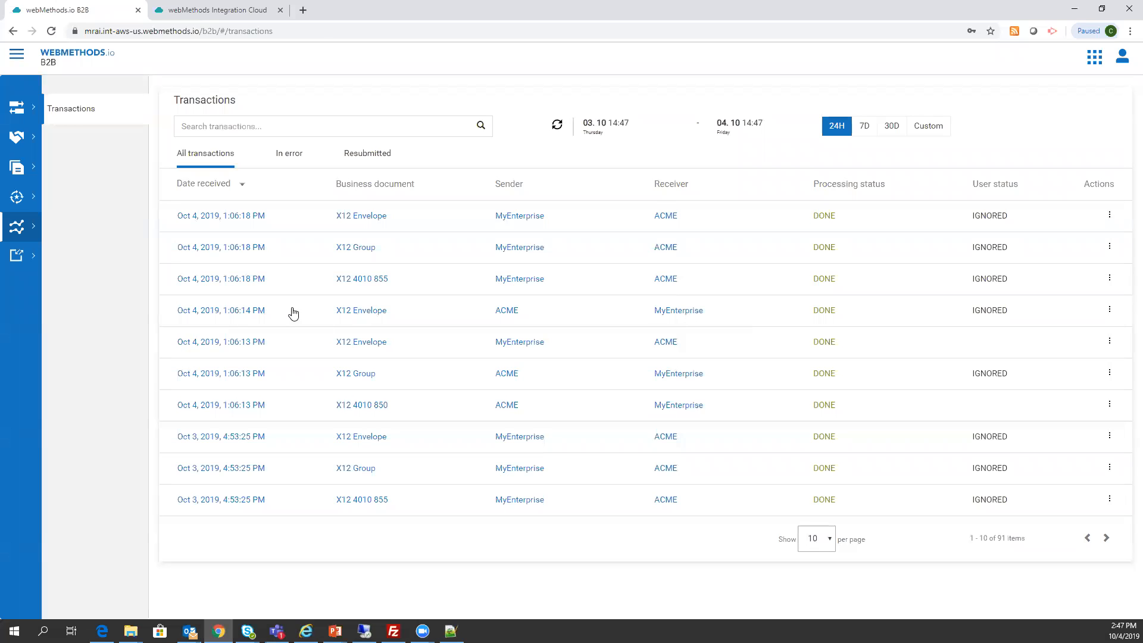
{"action": "left_click", "coordinate": [502, 249]}
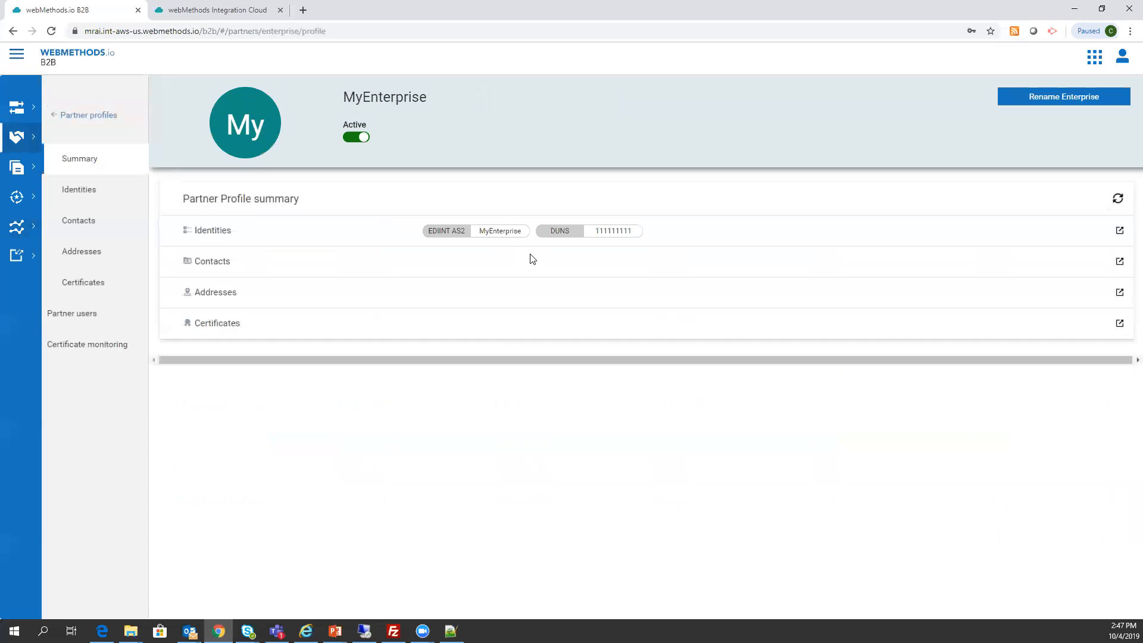
{"action": "left_click", "coordinate": [75, 119]}
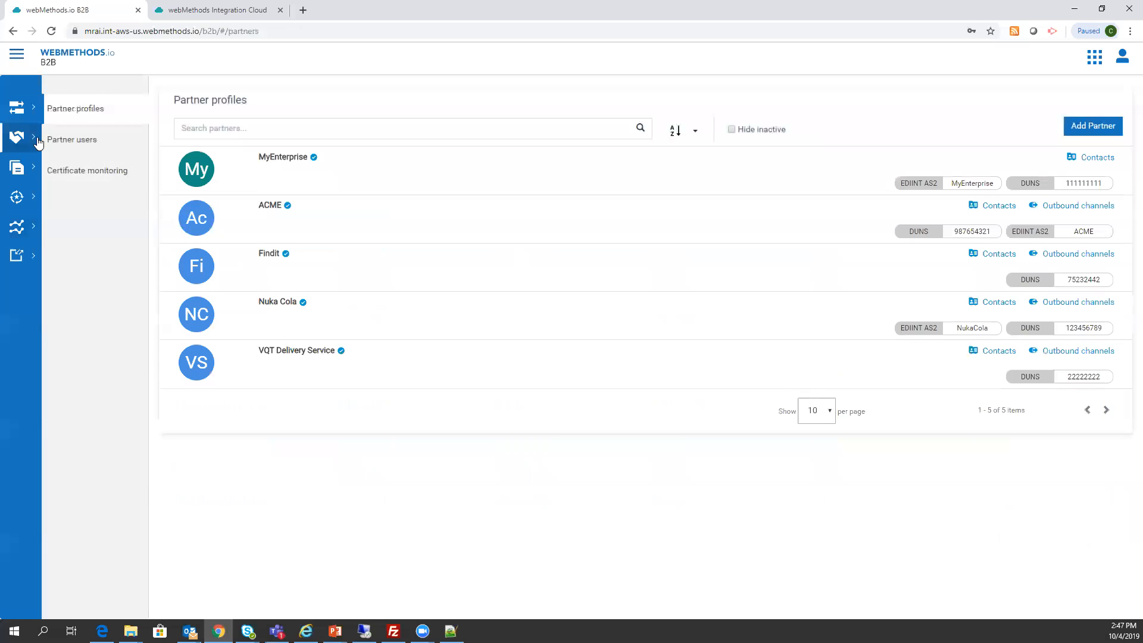
{"action": "left_click", "coordinate": [27, 227]}
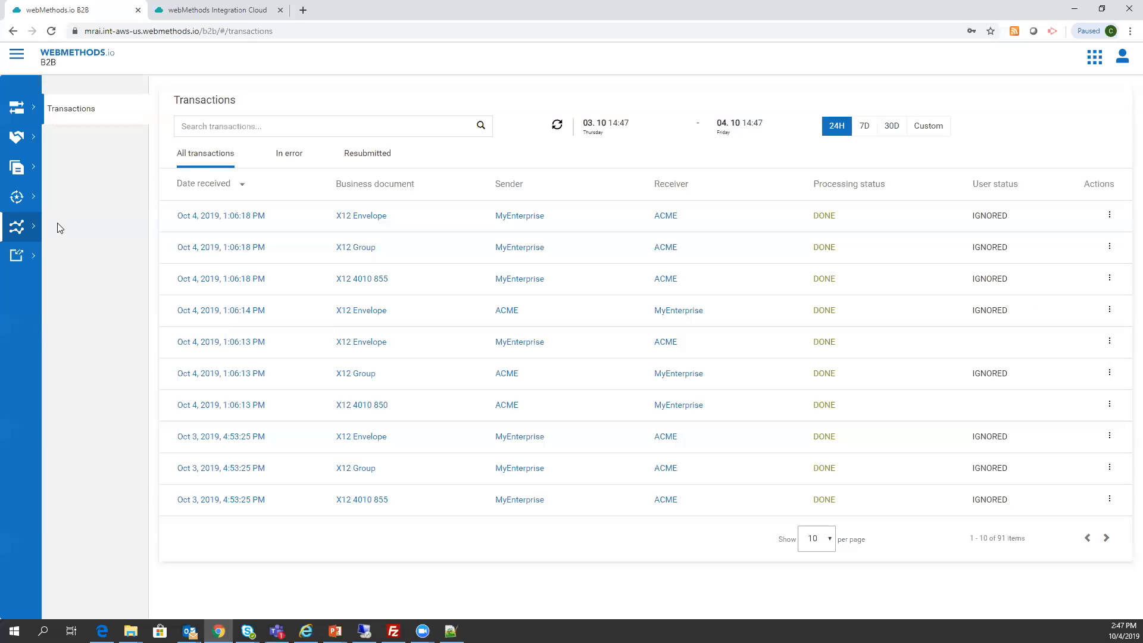
{"action": "left_click", "coordinate": [249, 218]}
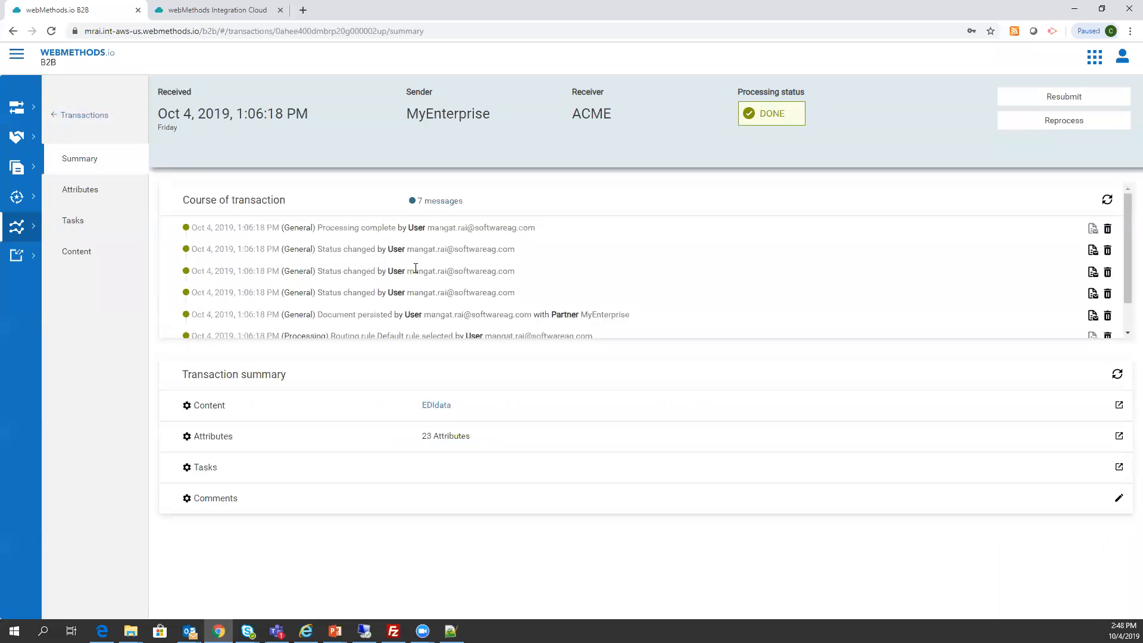
{"action": "left_click", "coordinate": [53, 116]}
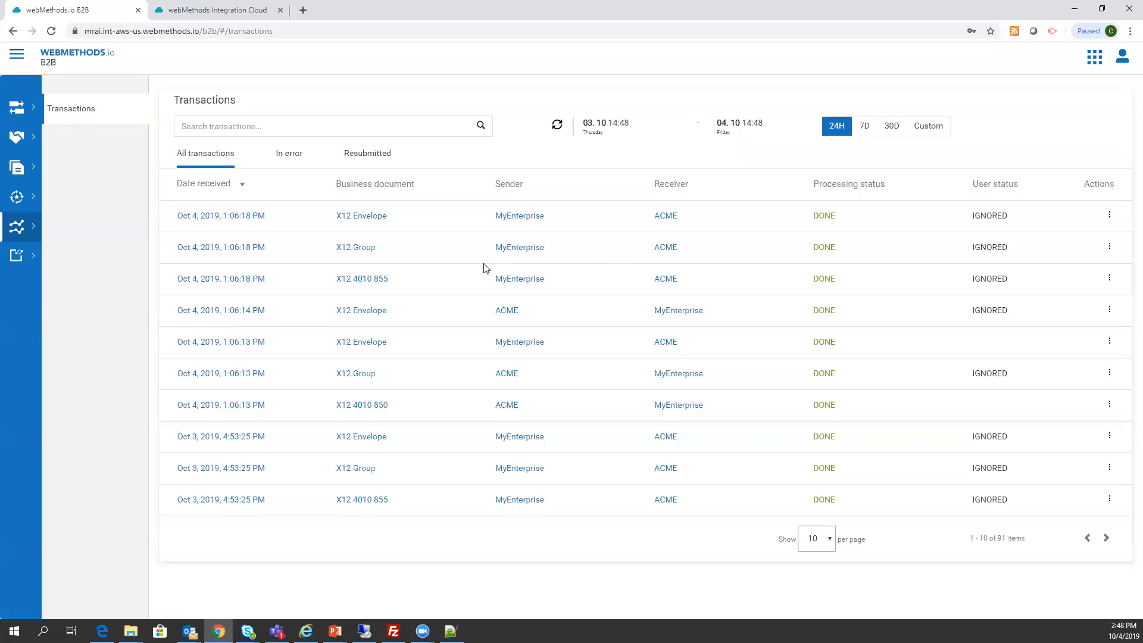